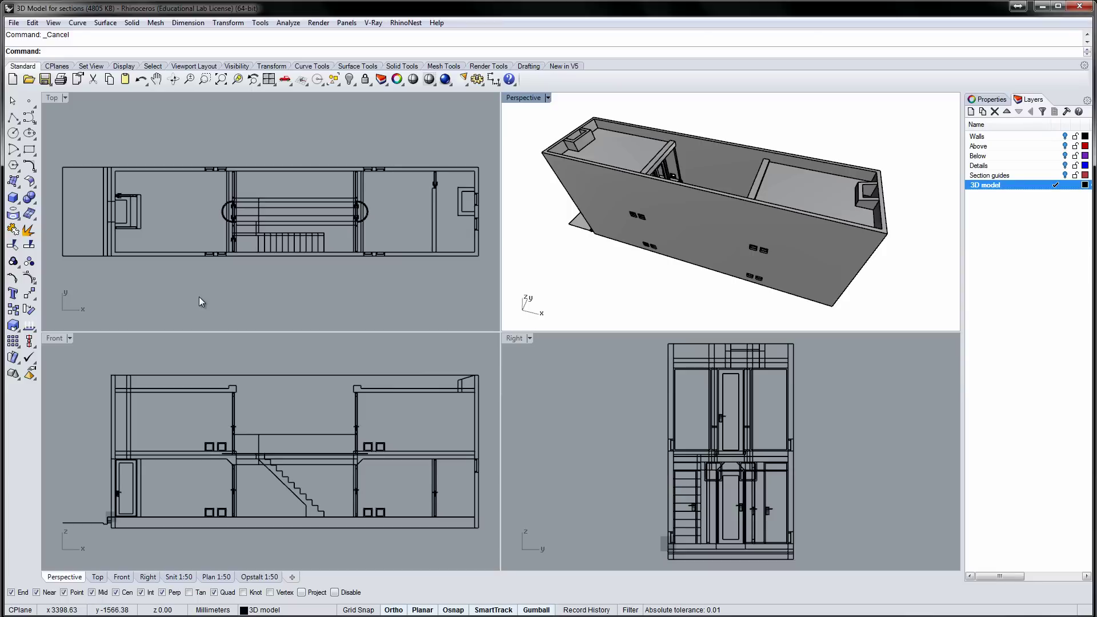
Section the whole building model with one straight lengthwise cut through the staircase, drawn across the plan
{"action": "type", "text": "Section"}
{"action": "key", "text": "Return"}
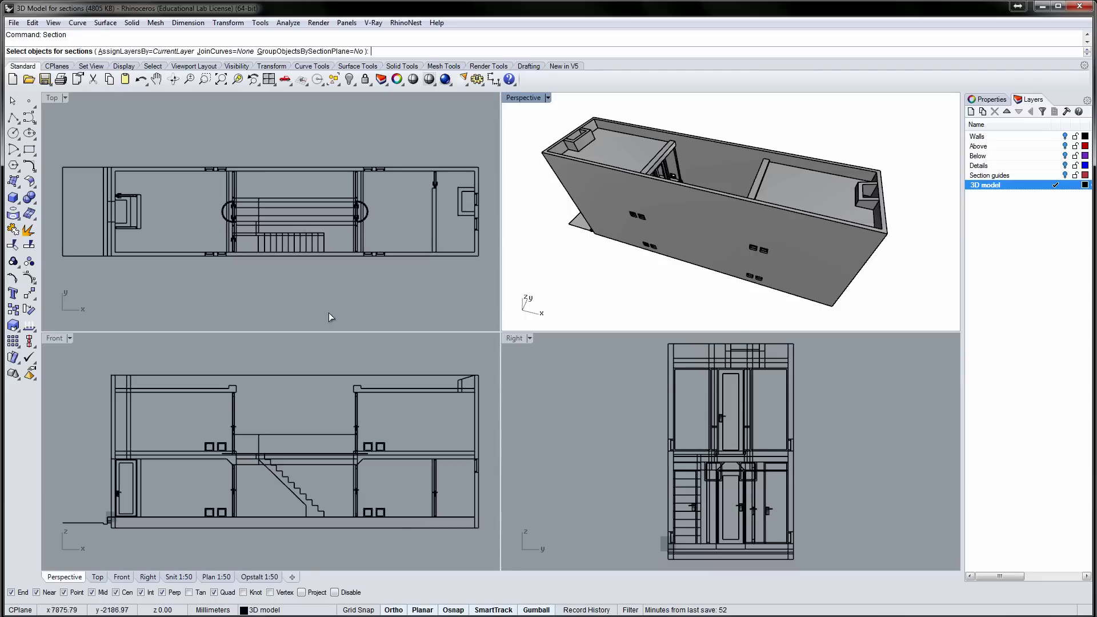
{"action": "left_click_drag", "start_coordinate": [485, 268], "coordinate": [56, 148]}
{"action": "key", "text": "Return"}
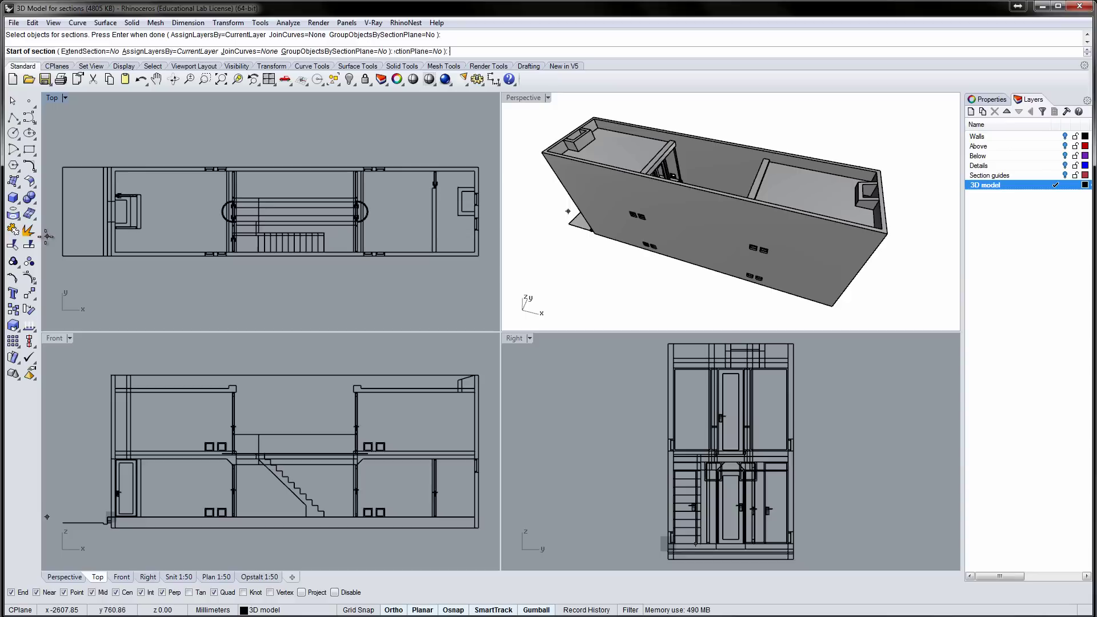
{"action": "left_click", "coordinate": [62, 244]}
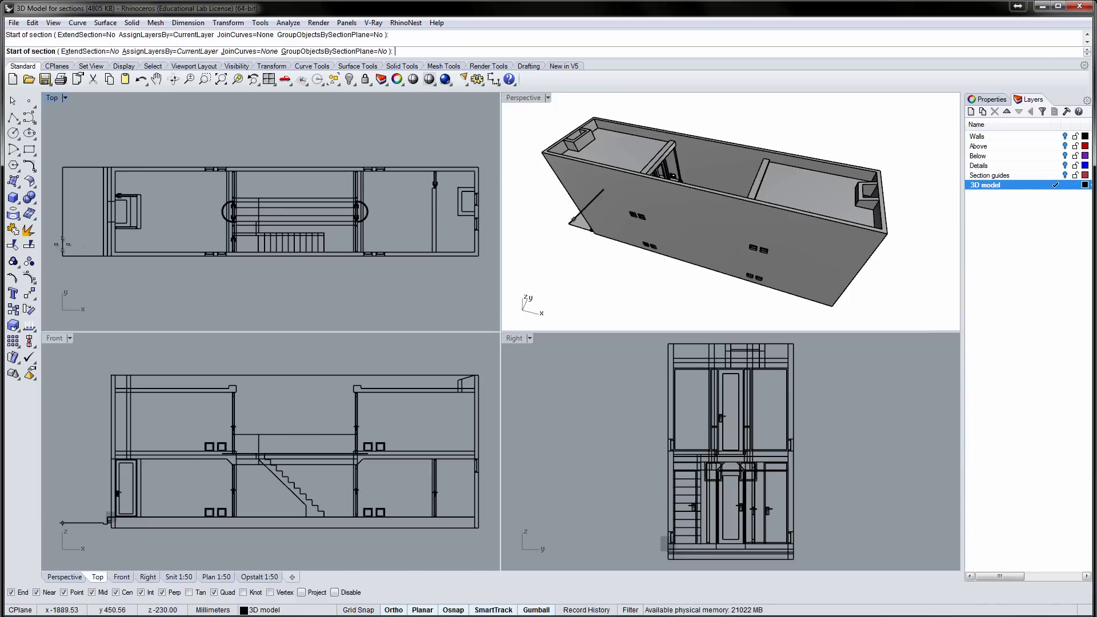
{"action": "left_click", "coordinate": [477, 244]}
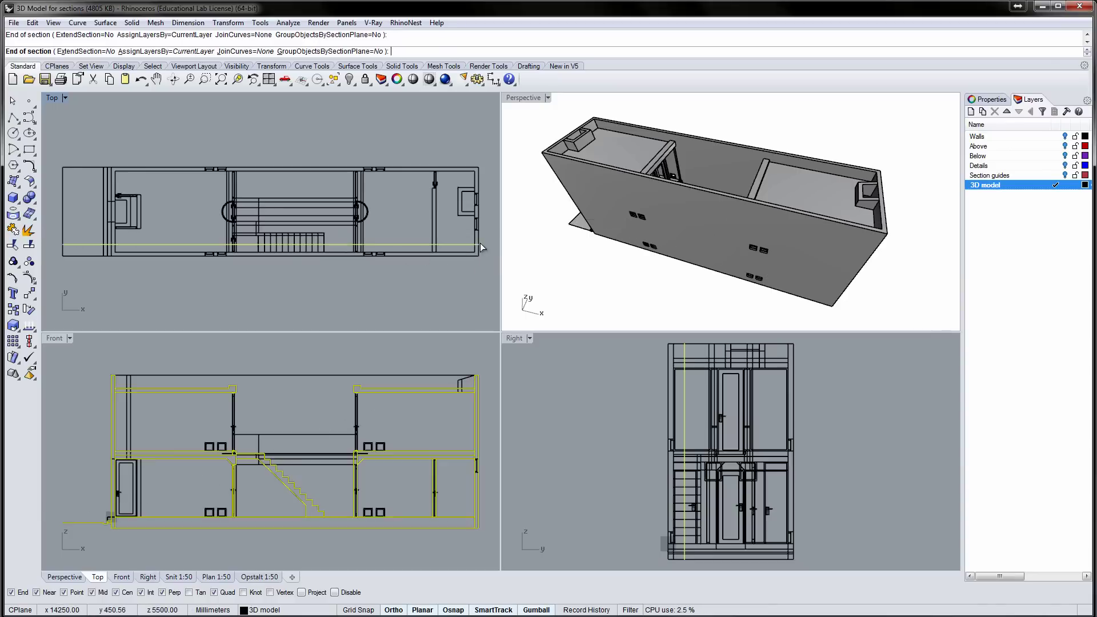
{"action": "key", "text": "Return"}
Move the section curves about 2282 mm out in front of the building's long facade and inspect them in perspective
{"action": "double_click", "coordinate": [523, 98]}
{"action": "right_click_drag", "start_coordinate": [331, 407], "coordinate": [413, 288]}
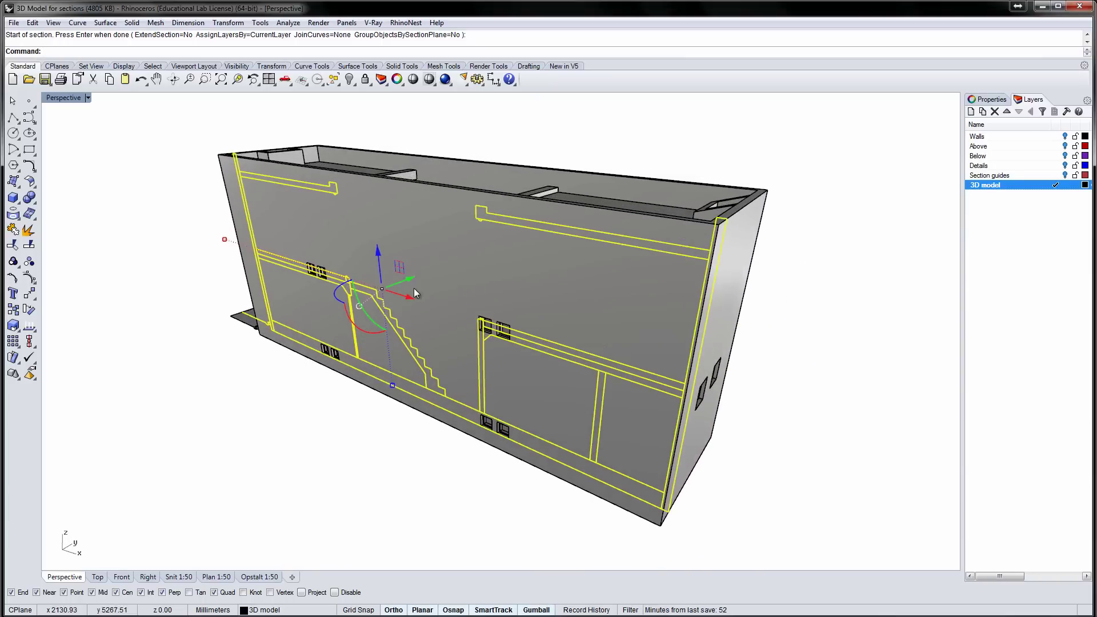
{"action": "left_click_drag", "start_coordinate": [411, 276], "coordinate": [342, 308]}
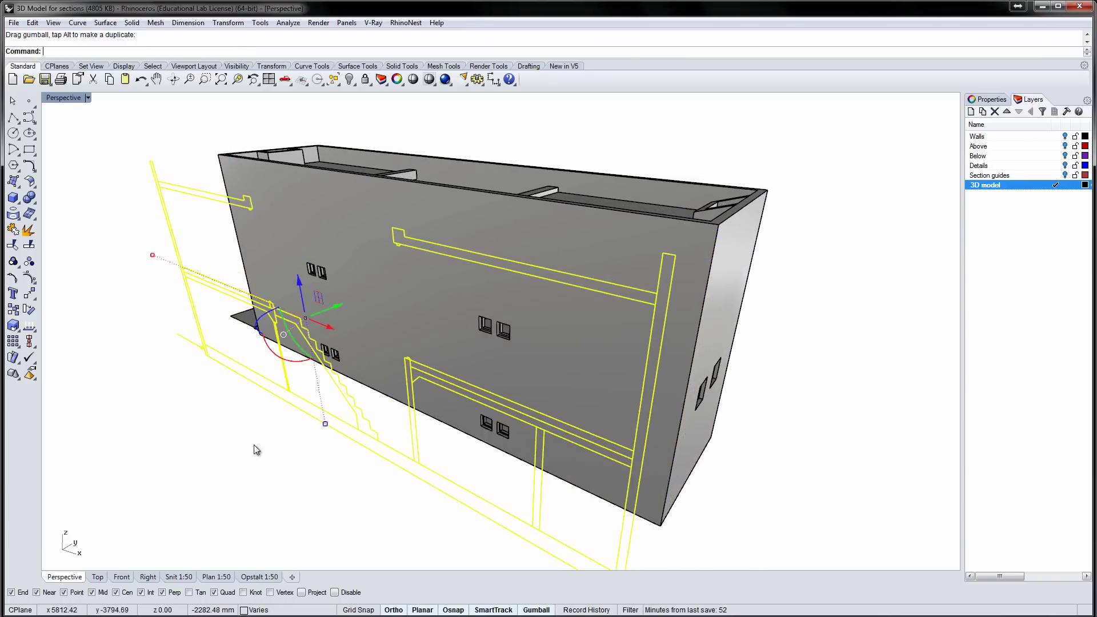
{"action": "right_click_drag", "start_coordinate": [256, 450], "coordinate": [291, 443]}
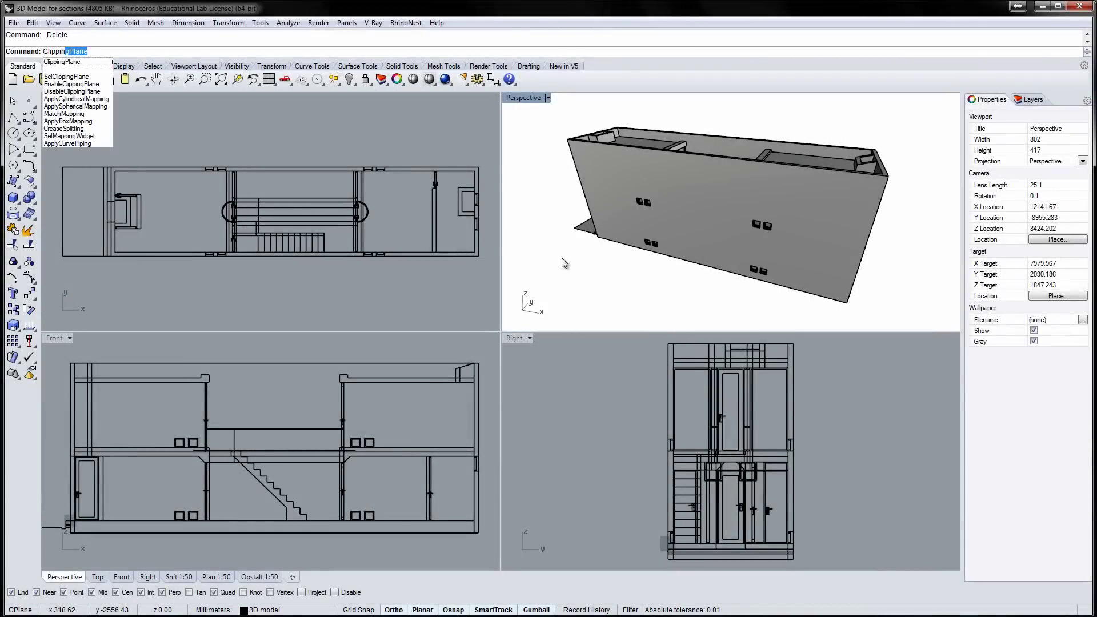
Create a vertical clipping plane on the building's long facade, spanning the full base edge and at least the wall's height
{"action": "key", "text": "Return"}
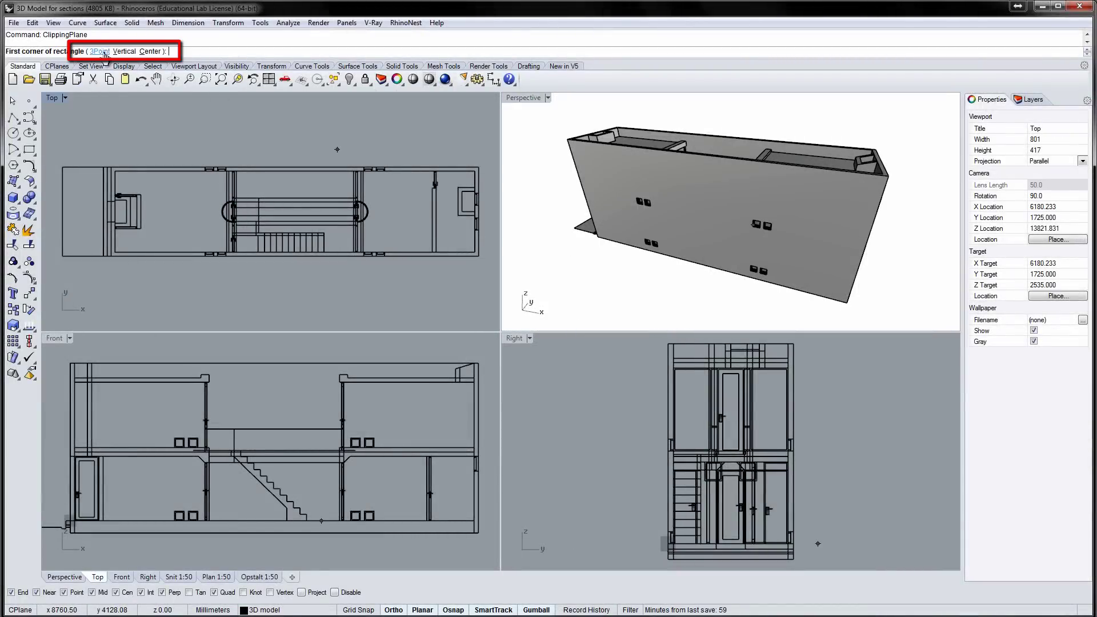
{"action": "left_click", "coordinate": [124, 50]}
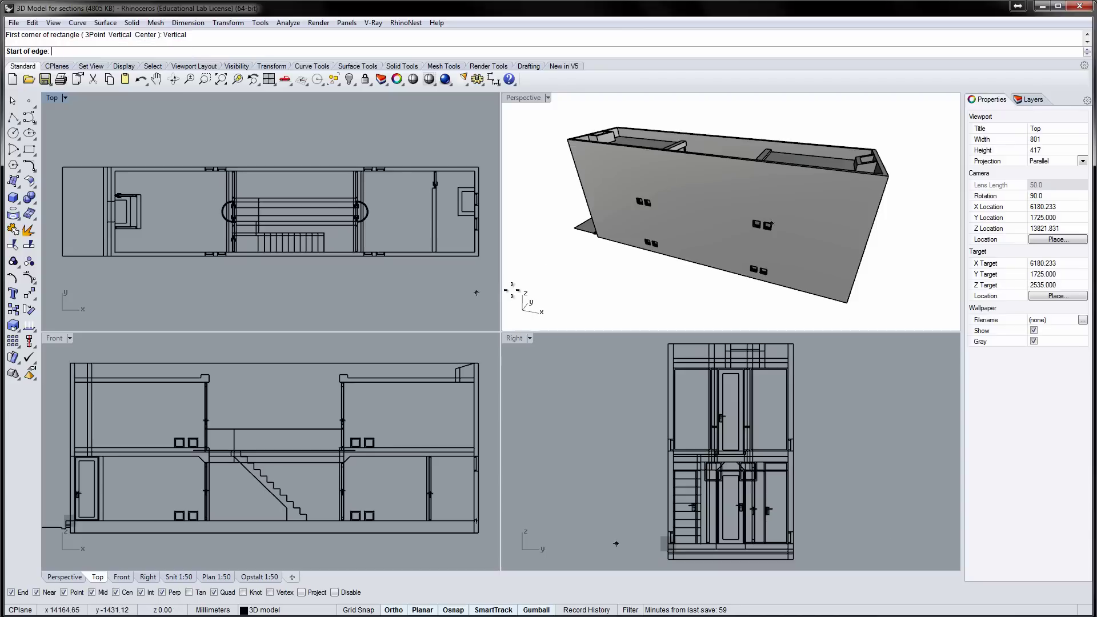
{"action": "left_click", "coordinate": [598, 236]}
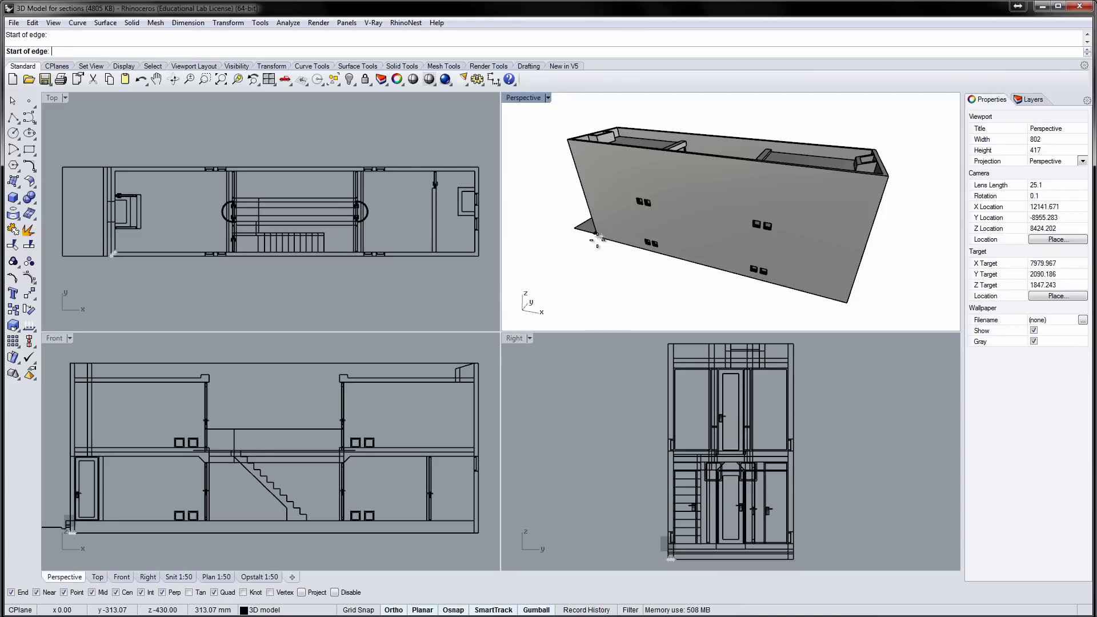
{"action": "left_click", "coordinate": [847, 302]}
{"action": "left_click", "coordinate": [890, 181]}
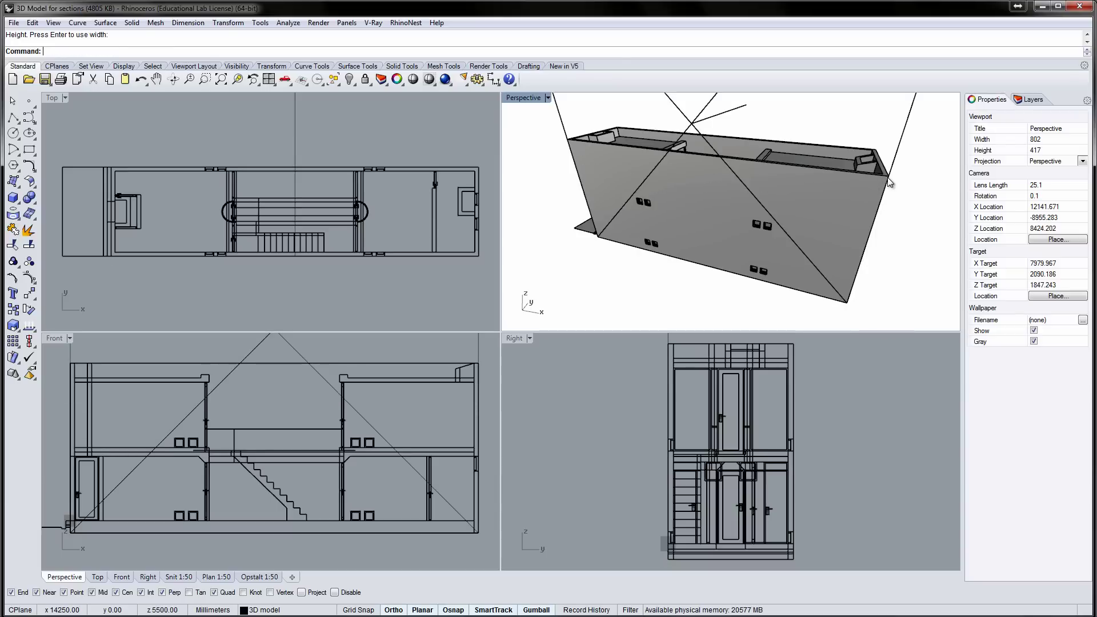
Move the clipping plane about 1780 mm into the building, perpendicular to the long facade
{"action": "left_click", "coordinate": [708, 121]}
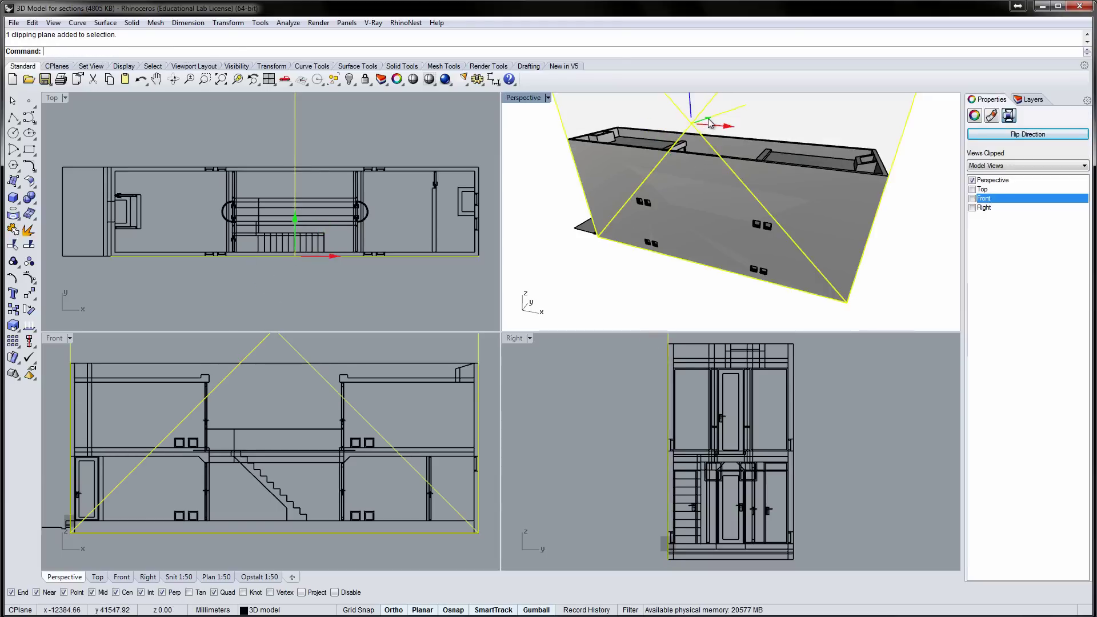
{"action": "mouse_move", "coordinate": [708, 121]}
{"action": "left_mouse_down"}
{"action": "mouse_move", "coordinate": [732, 115]}
{"action": "mouse_move", "coordinate": [721, 117]}
{"action": "left_mouse_up"}
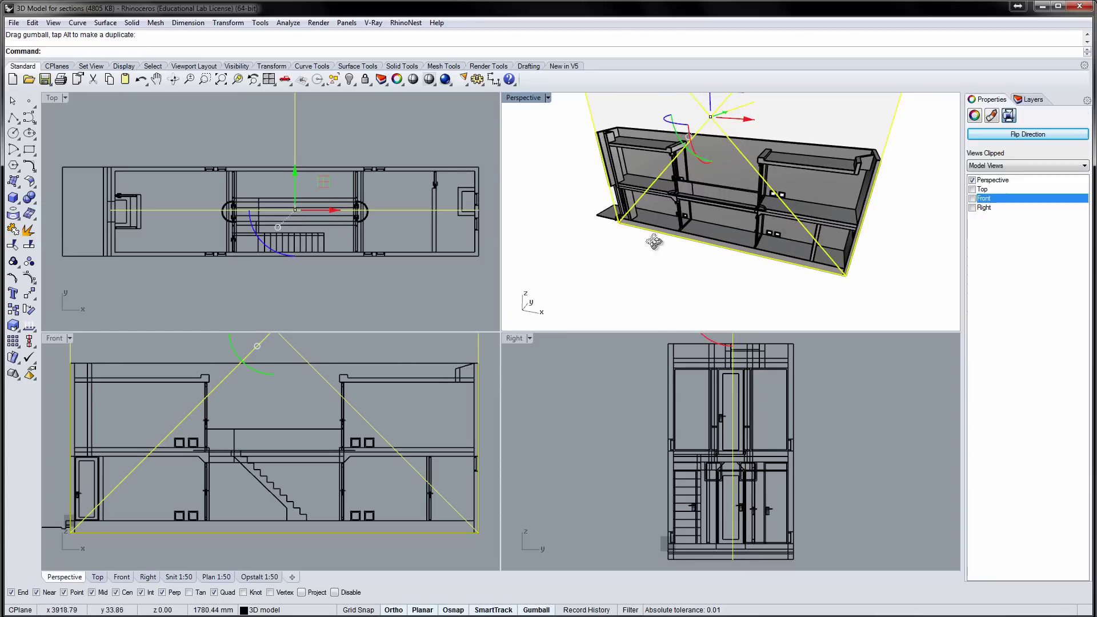
{"action": "right_click_drag", "start_coordinate": [653, 240], "coordinate": [700, 188]}
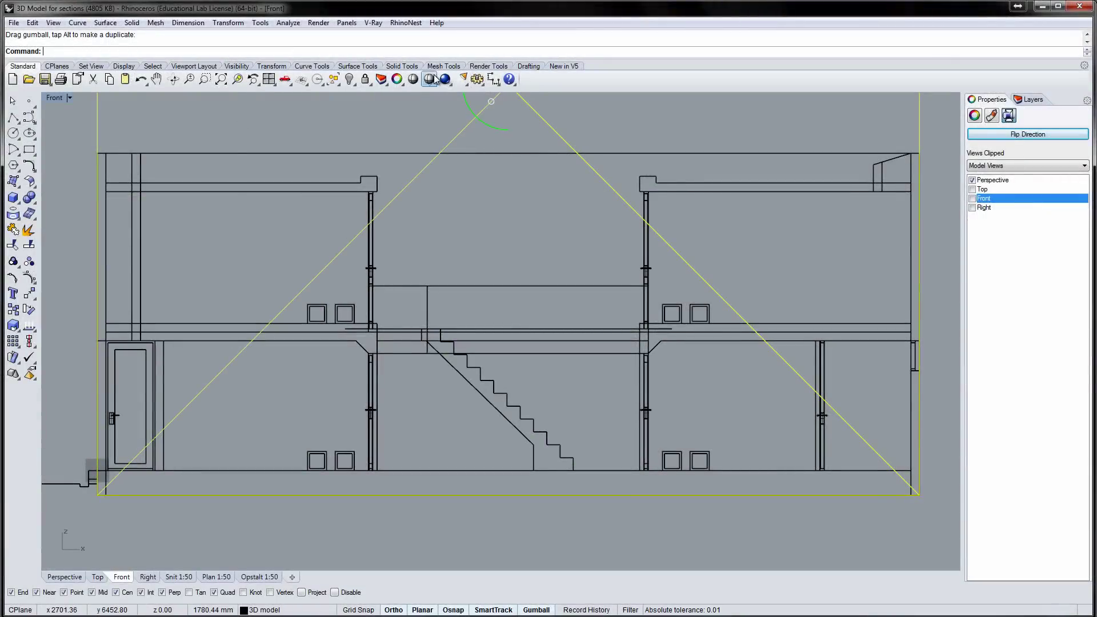
Set the Front view to Shaded display and make the clipping plane clip the Front view
{"action": "left_click", "coordinate": [432, 79]}
{"action": "left_click", "coordinate": [443, 103]}
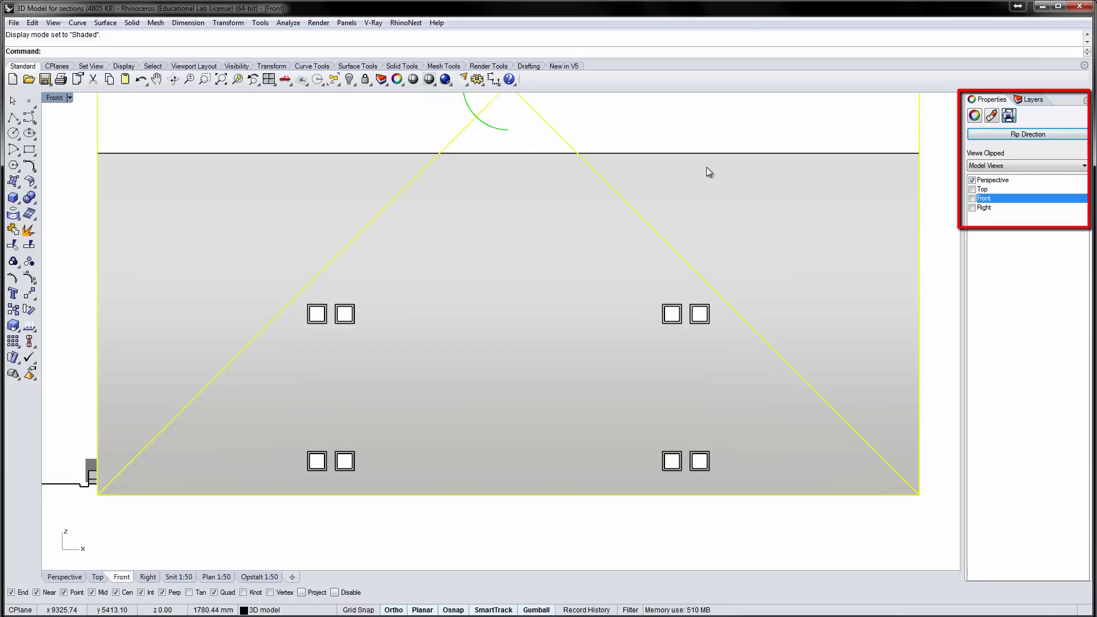
{"action": "left_click", "coordinate": [972, 198]}
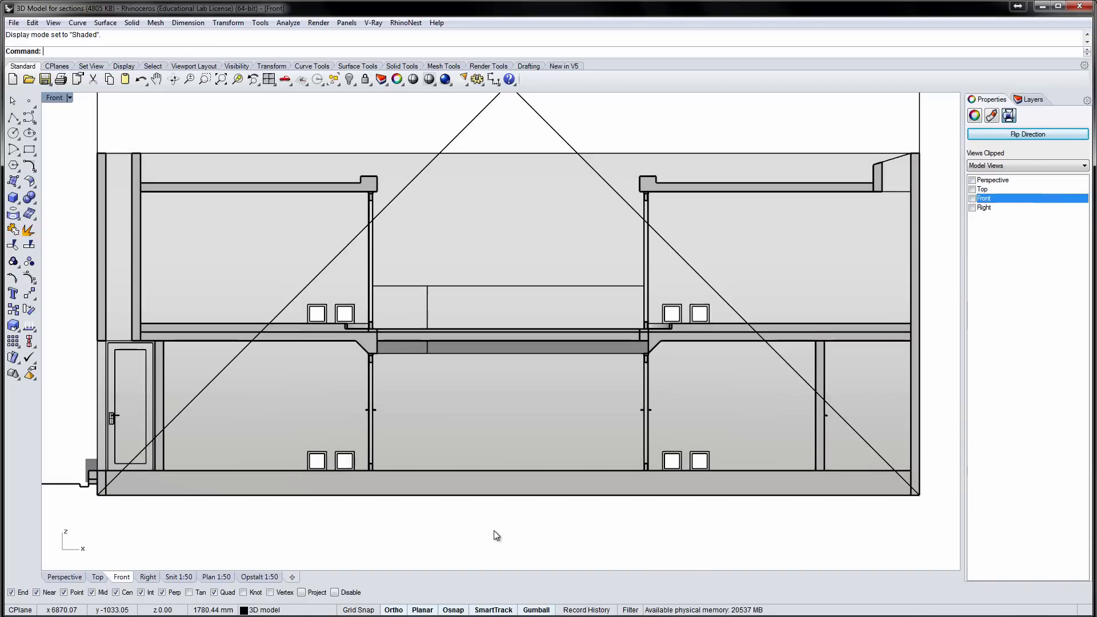
{"action": "left_click", "coordinate": [493, 530]}
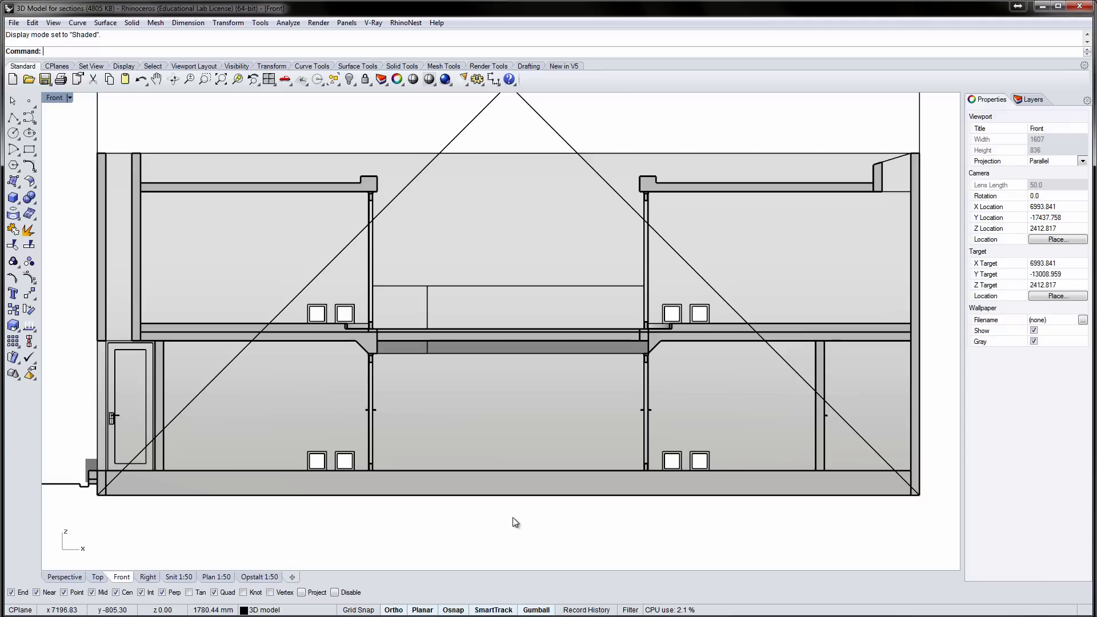
Generate a Make2D drawing of the clipped building from the current parallel Front view, with tangent edges and no hidden lines
{"action": "type", "text": "Ma"}
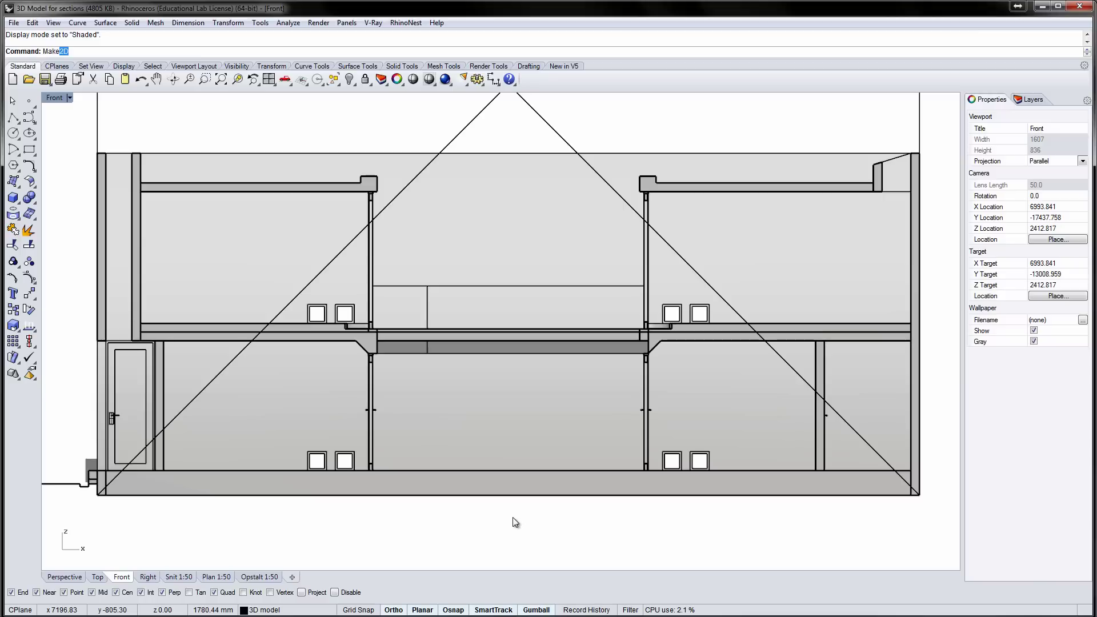
{"action": "type", "text": "ke"}
{"action": "key", "text": "Return"}
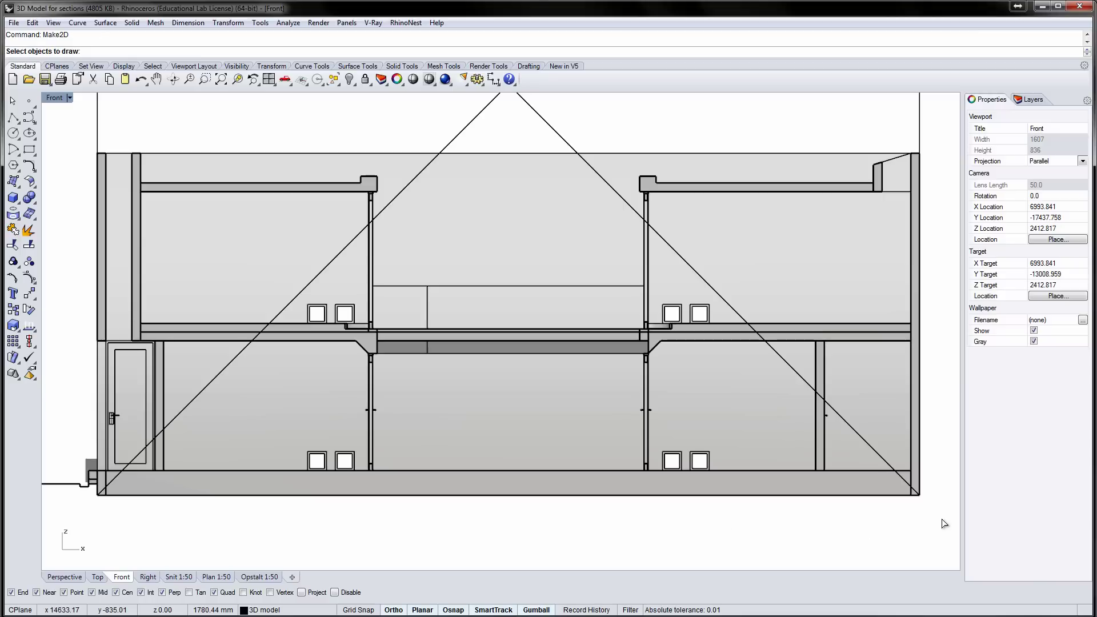
{"action": "left_click_drag", "start_coordinate": [67, 153], "coordinate": [68, 134]}
{"action": "key", "text": "Return"}
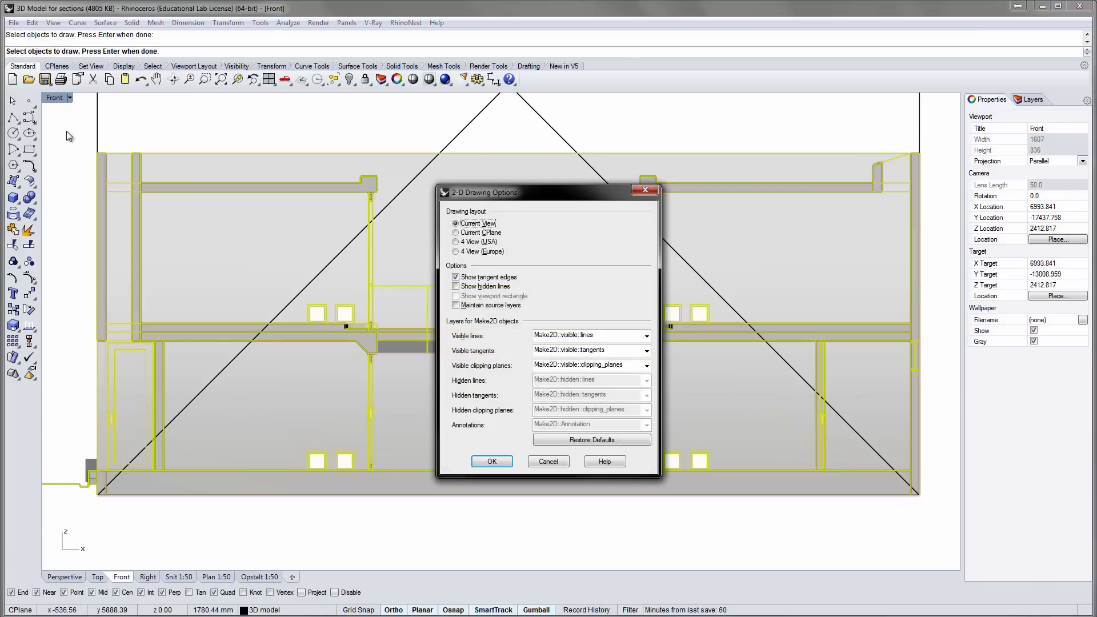
{"action": "left_click", "coordinate": [492, 462]}
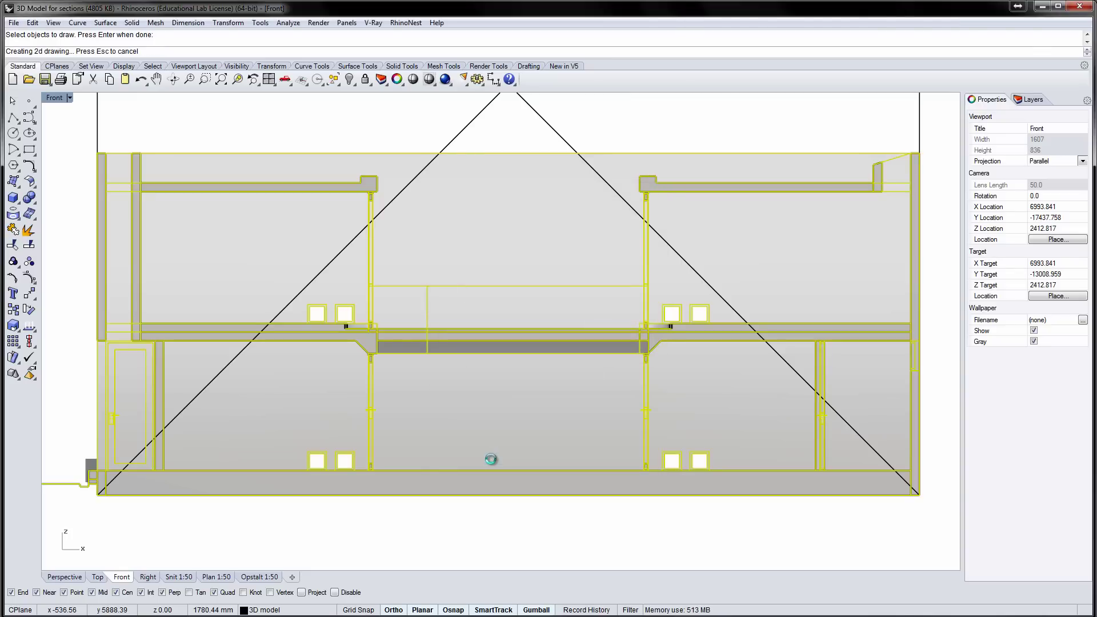
Move the new 2D section drawing about 19793 mm along X, clear of the model's plan in the Top view
{"action": "double_click", "coordinate": [53, 101]}
{"action": "double_click", "coordinate": [53, 101]}
{"action": "scroll", "coordinate": [186, 211], "scroll_direction": "down", "scroll_amount": 5}
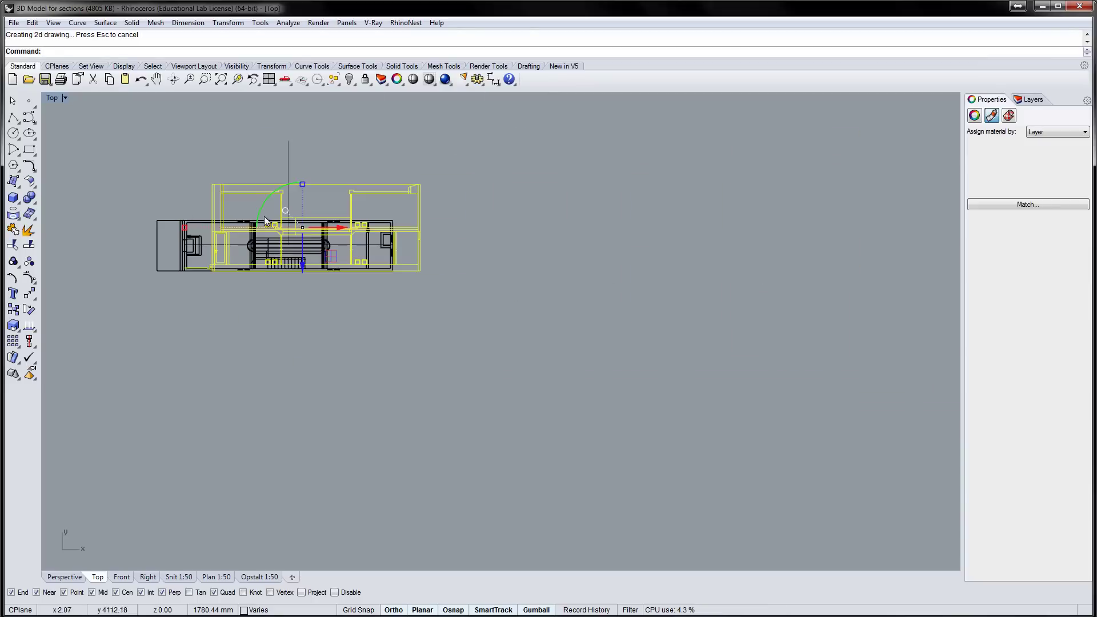
{"action": "left_click_drag", "start_coordinate": [340, 228], "coordinate": [622, 238]}
Change the Front view's projection to Perspective
{"action": "left_click", "coordinate": [504, 340]}
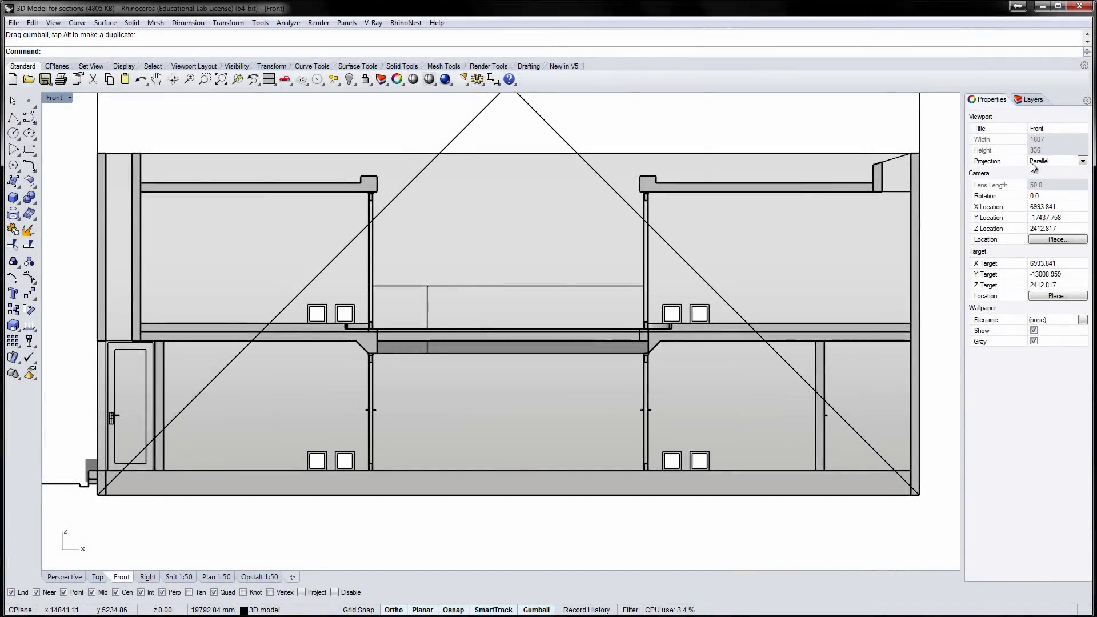
{"action": "left_click", "coordinate": [1032, 163]}
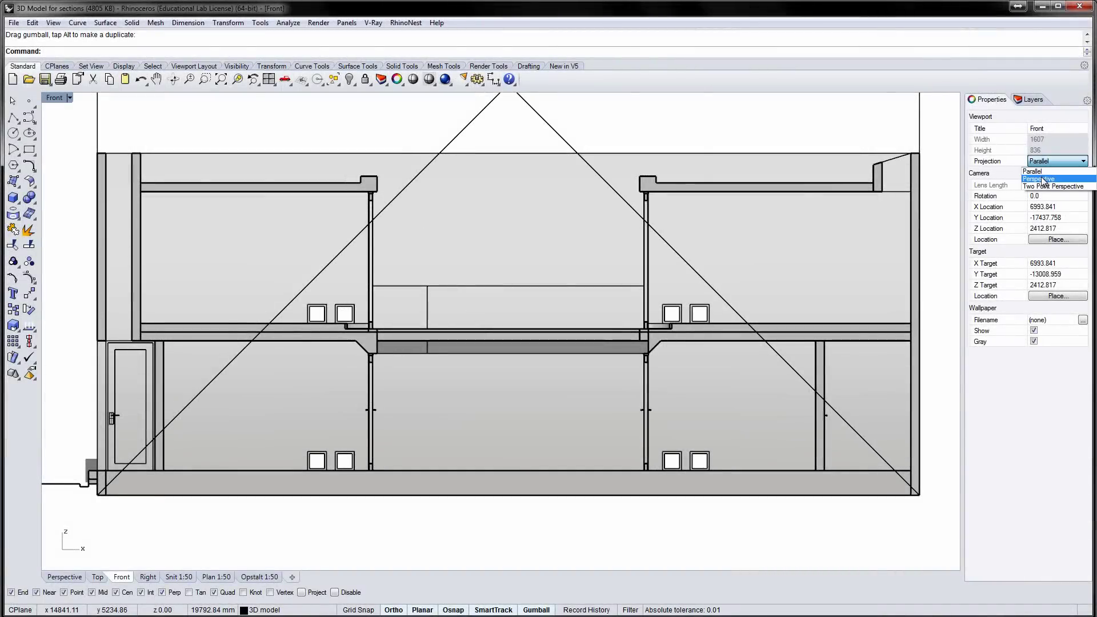
{"action": "left_click", "coordinate": [1039, 179]}
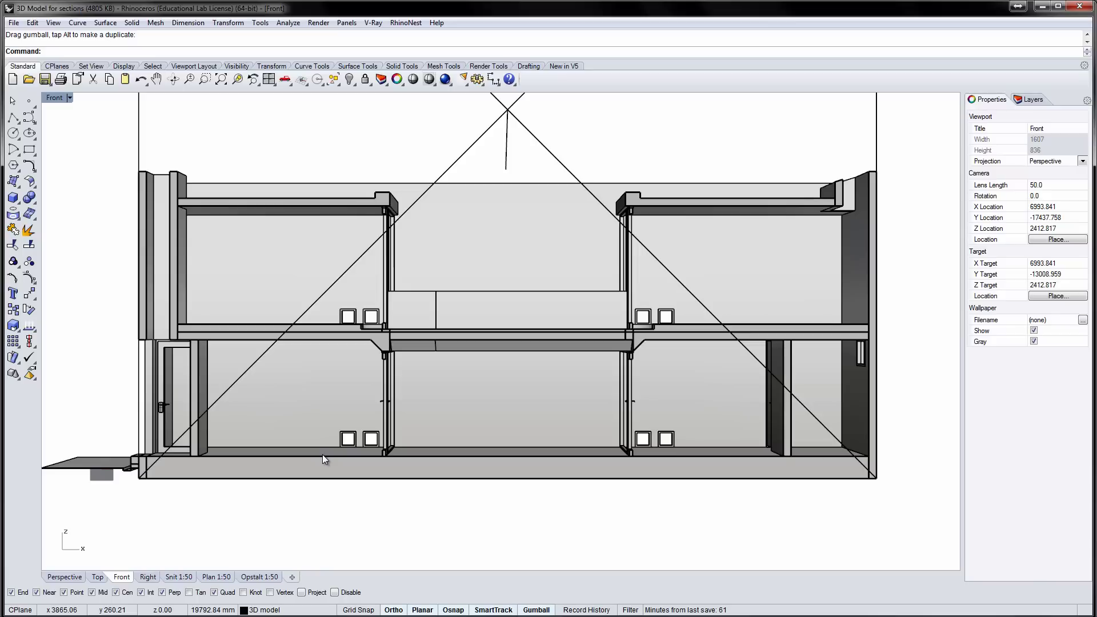
Generate a second Make2D drawing of the clipped building from the perspective Front view
{"action": "type", "text": "Make2D"}
{"action": "key", "text": "Return"}
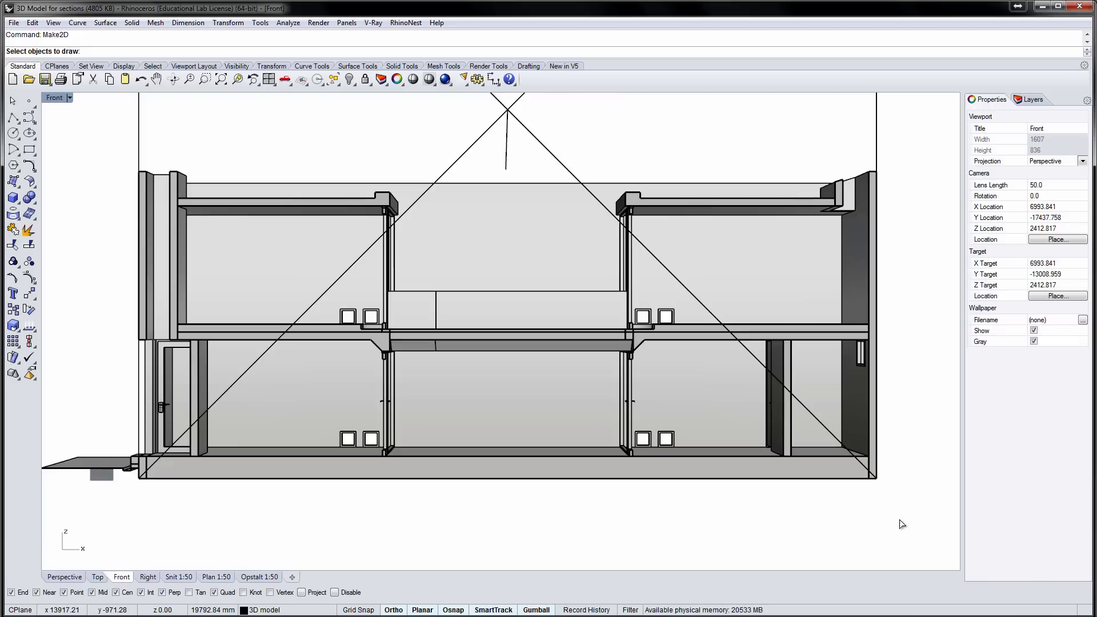
{"action": "left_click_drag", "start_coordinate": [905, 518], "coordinate": [409, 255]}
{"action": "left_click_drag", "start_coordinate": [65, 145], "coordinate": [65, 145]}
{"action": "key", "text": "Return"}
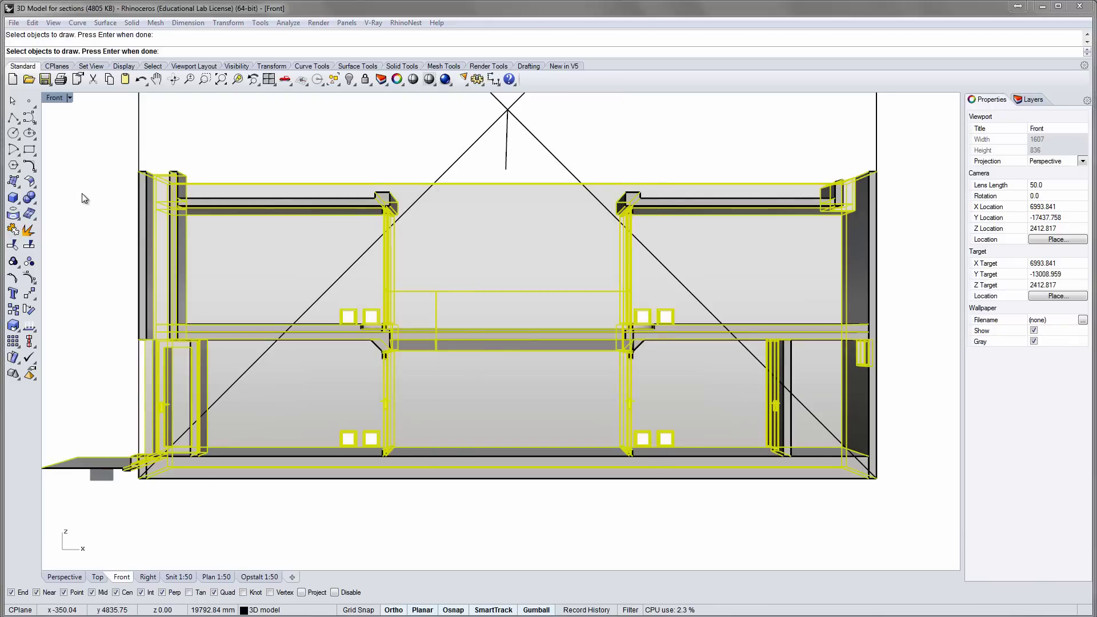
{"action": "left_click", "coordinate": [491, 462]}
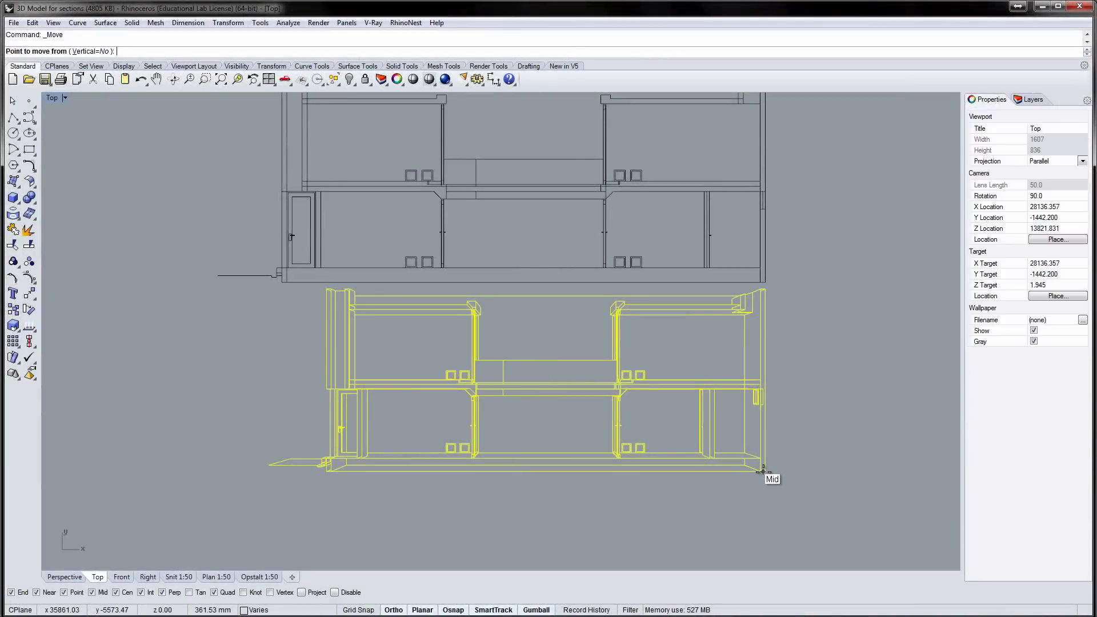
Align the perspective drawing's lower right corner with the parallel section's, and scale it by reference points to match that section's length
{"action": "left_click", "coordinate": [763, 471]}
{"action": "left_click", "coordinate": [765, 282]}
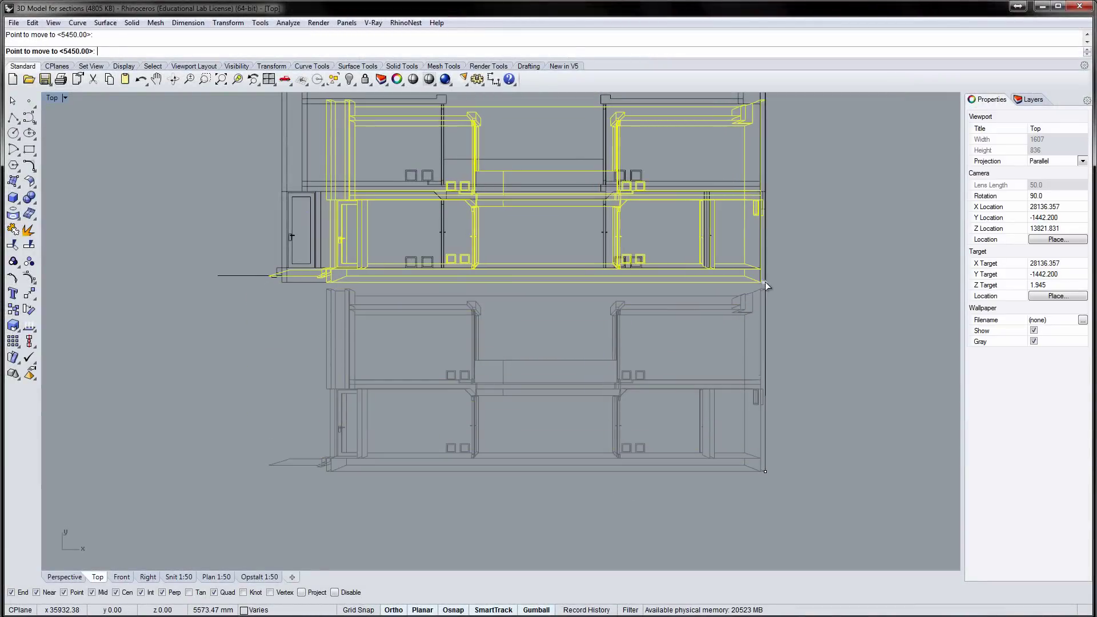
{"action": "type", "text": "Scale"}
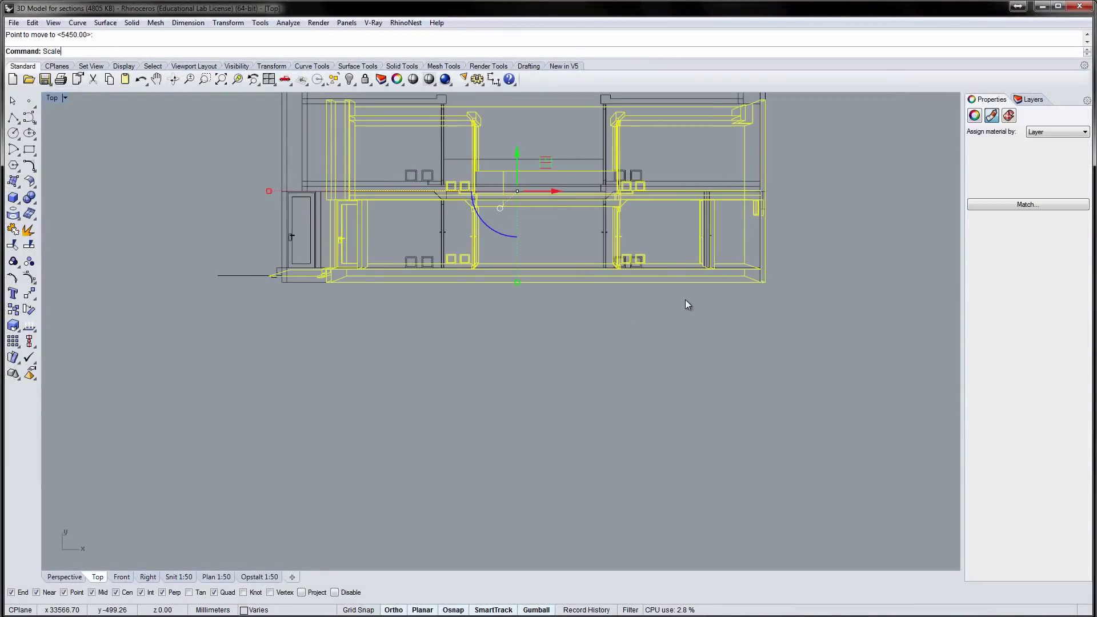
{"action": "key", "text": "Return"}
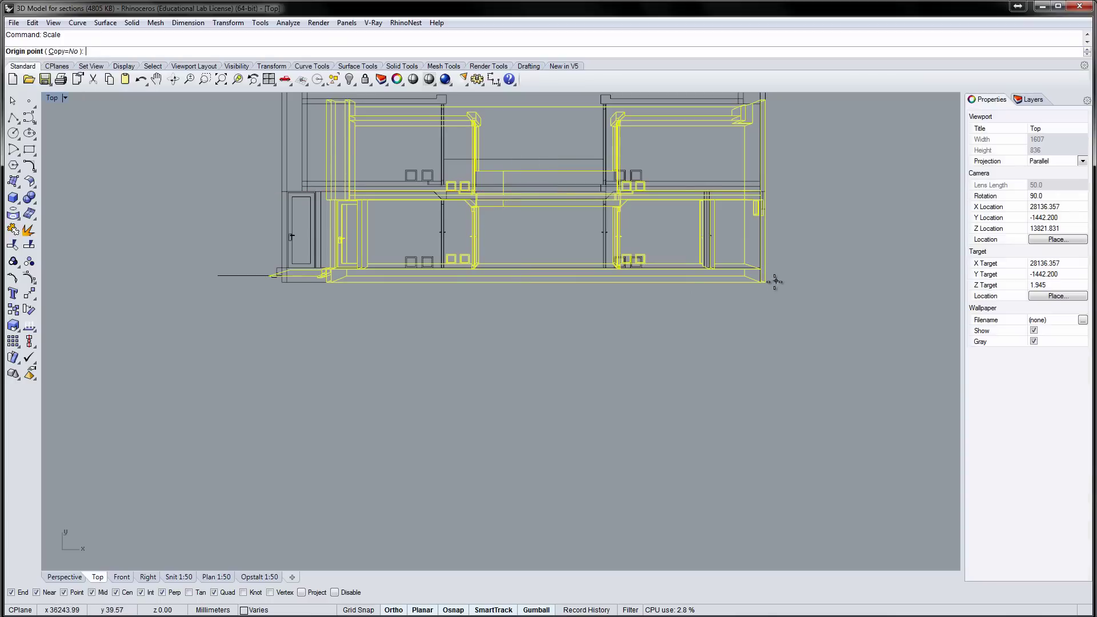
{"action": "left_click", "coordinate": [765, 281]}
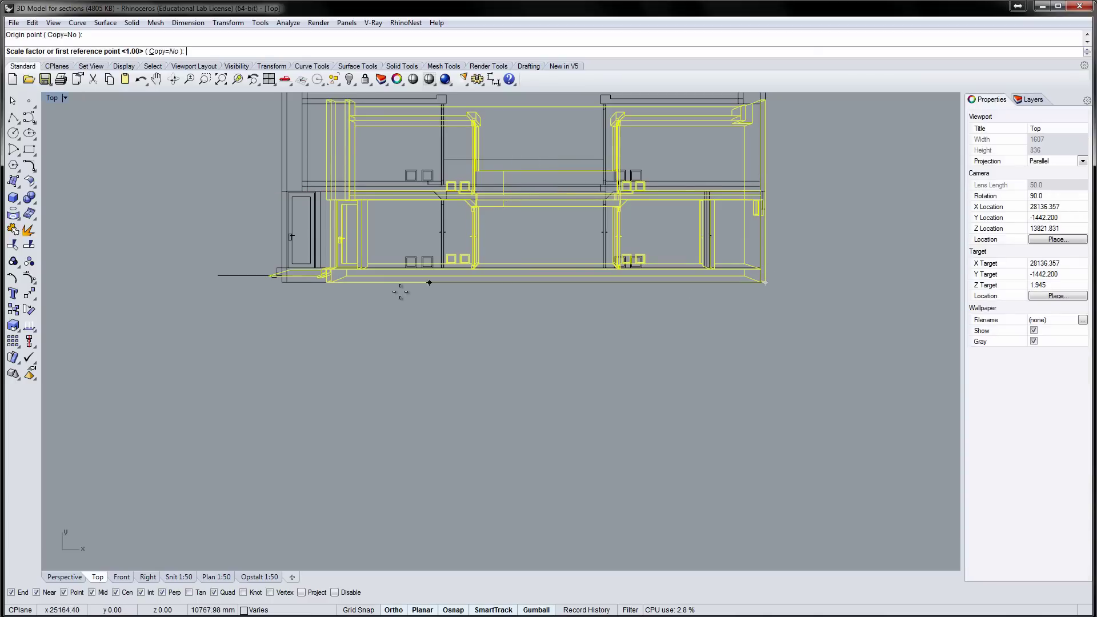
{"action": "scroll", "coordinate": [328, 280], "scroll_direction": "up", "scroll_amount": 3}
{"action": "left_click", "coordinate": [326, 280]}
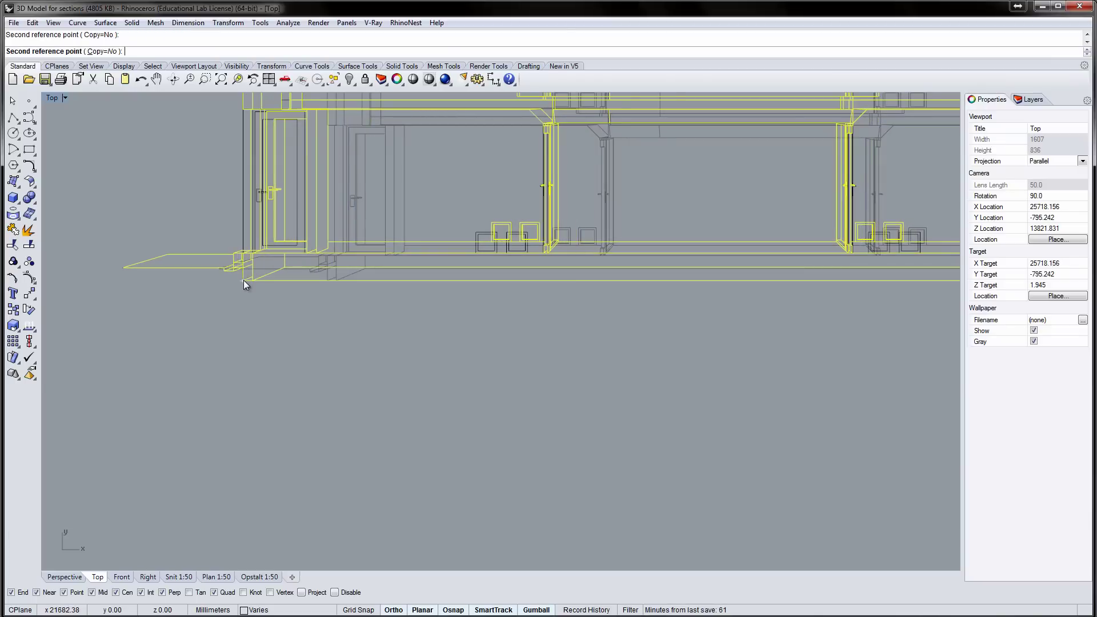
{"action": "left_click", "coordinate": [243, 280]}
Move the scaled perspective drawing along Y, away from the parallel section it overlaps
{"action": "scroll", "coordinate": [372, 384], "scroll_direction": "down", "scroll_amount": 3}
{"action": "scroll", "coordinate": [420, 332], "scroll_direction": "down", "scroll_amount": 2}
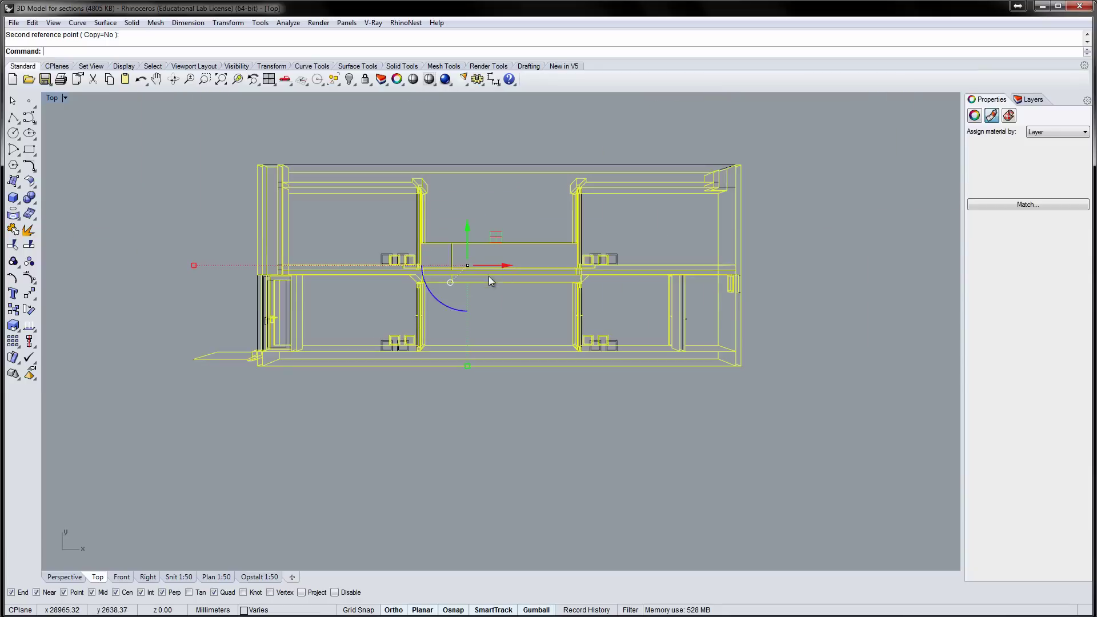
{"action": "right_click_drag", "start_coordinate": [460, 189], "coordinate": [451, 351]}
{"action": "mouse_move", "coordinate": [453, 371]}
{"action": "left_mouse_down"}
{"action": "mouse_move", "coordinate": [439, 164]}
{"action": "mouse_move", "coordinate": [460, 237]}
{"action": "left_mouse_up"}
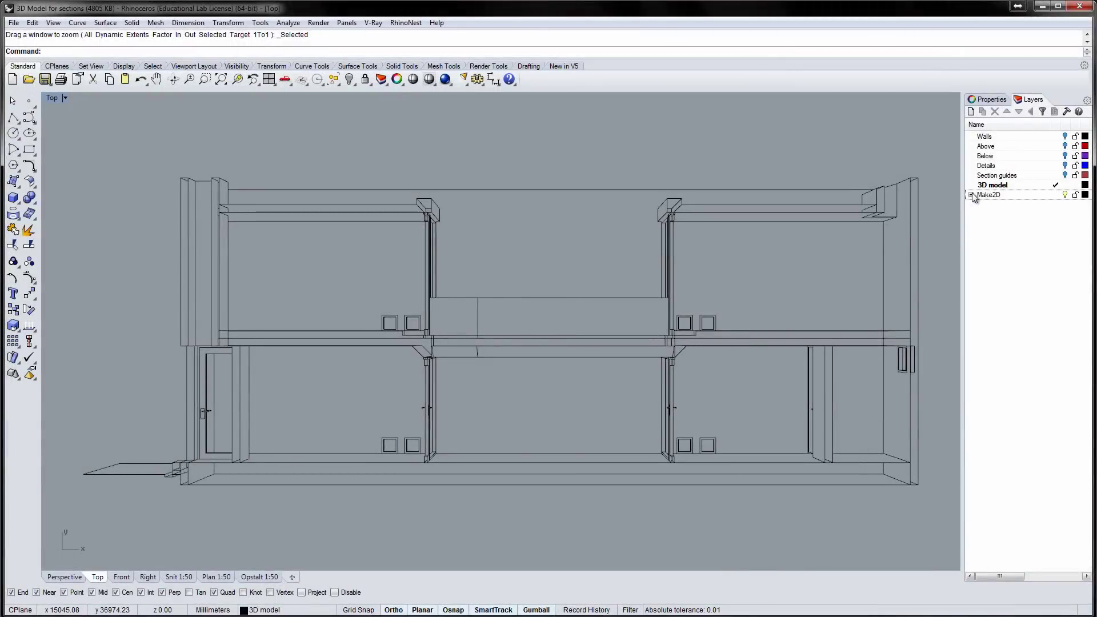
Expand the Make2D layer's visible sublayer and hide its lines and tangents sublayers
{"action": "left_click", "coordinate": [979, 204]}
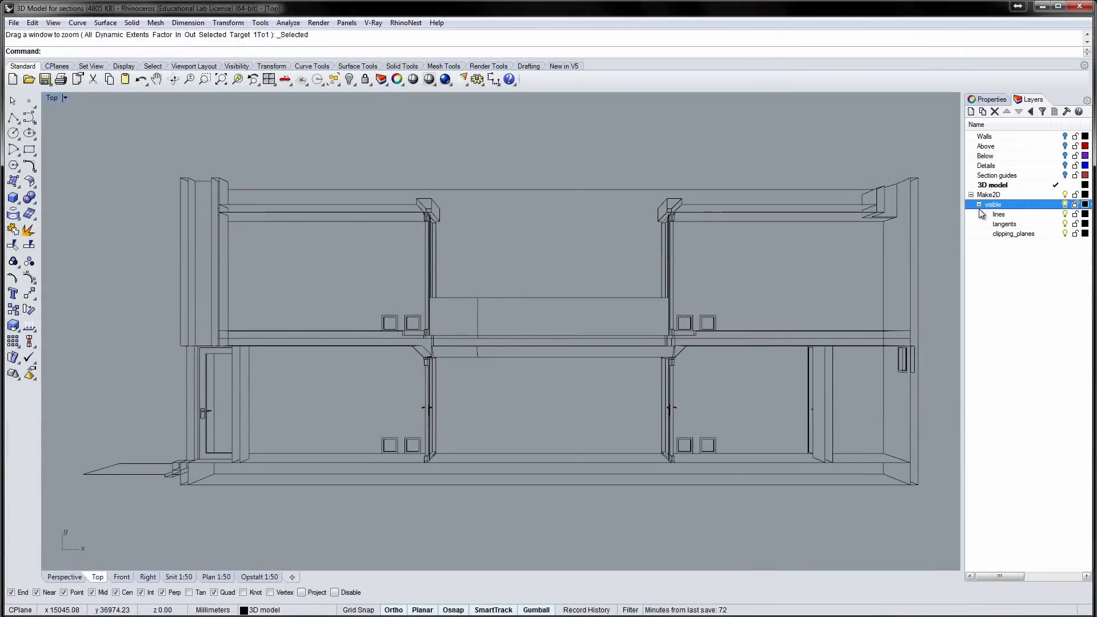
{"action": "left_click", "coordinate": [1064, 215]}
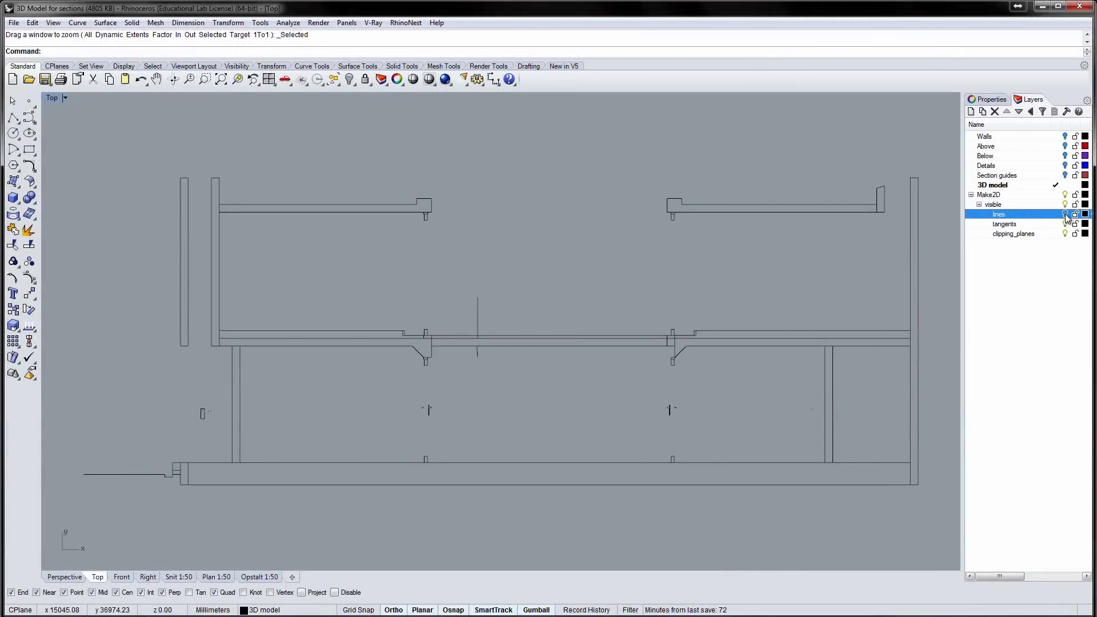
{"action": "left_click", "coordinate": [1065, 224]}
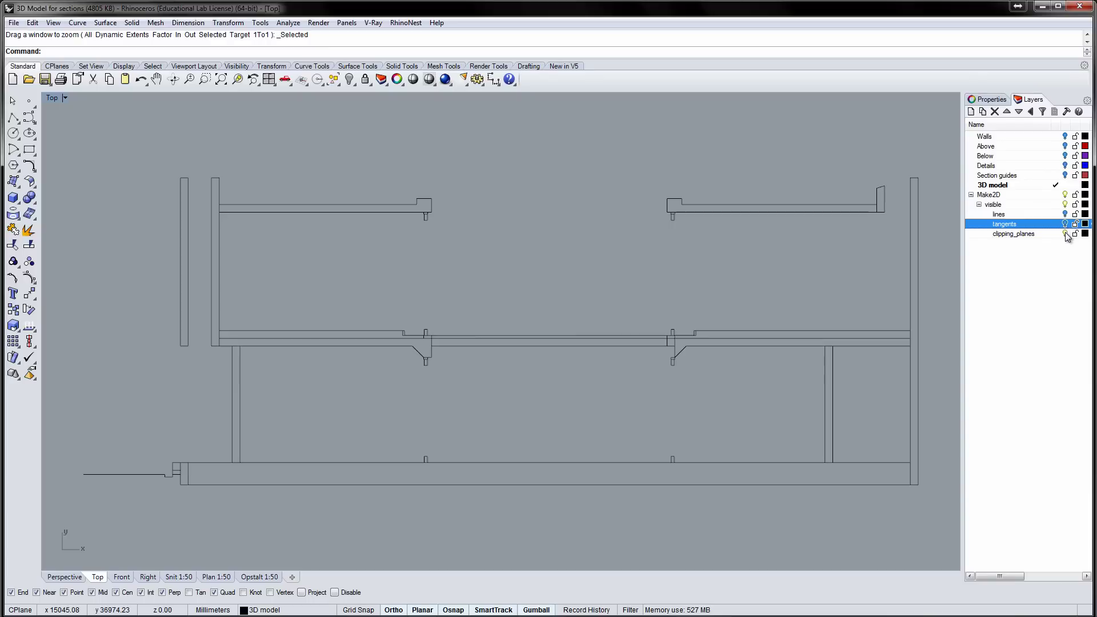
Rename the clipping_planes sublayer to Section, show the lines sublayer again, and set the Section colour to Red
{"action": "left_click", "coordinate": [1065, 234]}
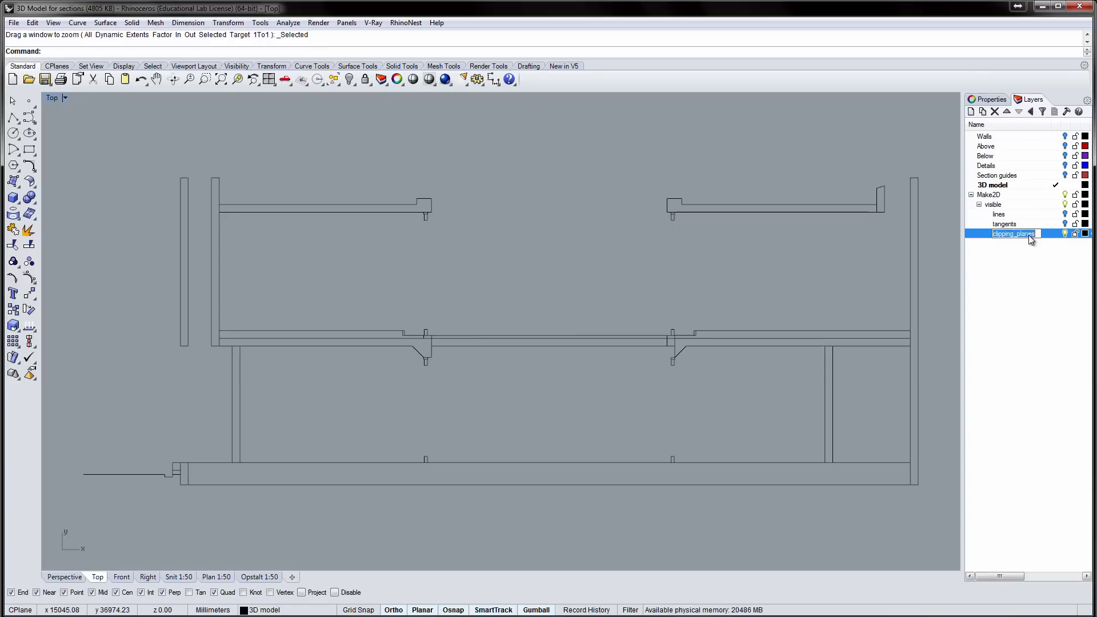
{"action": "type", "text": "Section"}
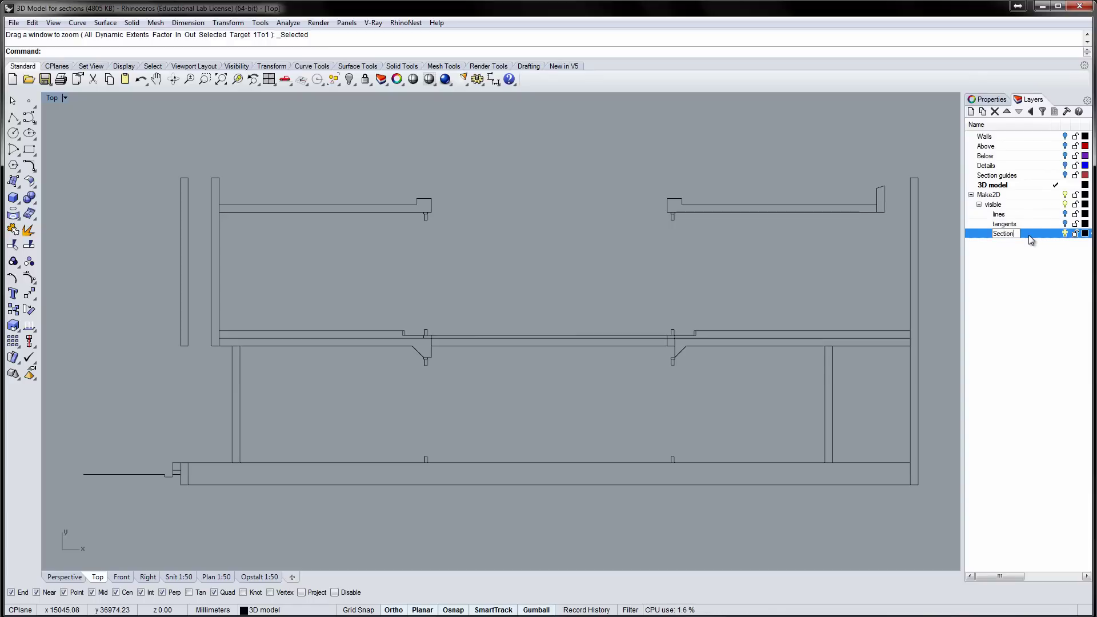
{"action": "left_click", "coordinate": [1064, 215]}
{"action": "left_click", "coordinate": [1070, 234]}
{"action": "left_click", "coordinate": [1085, 233]}
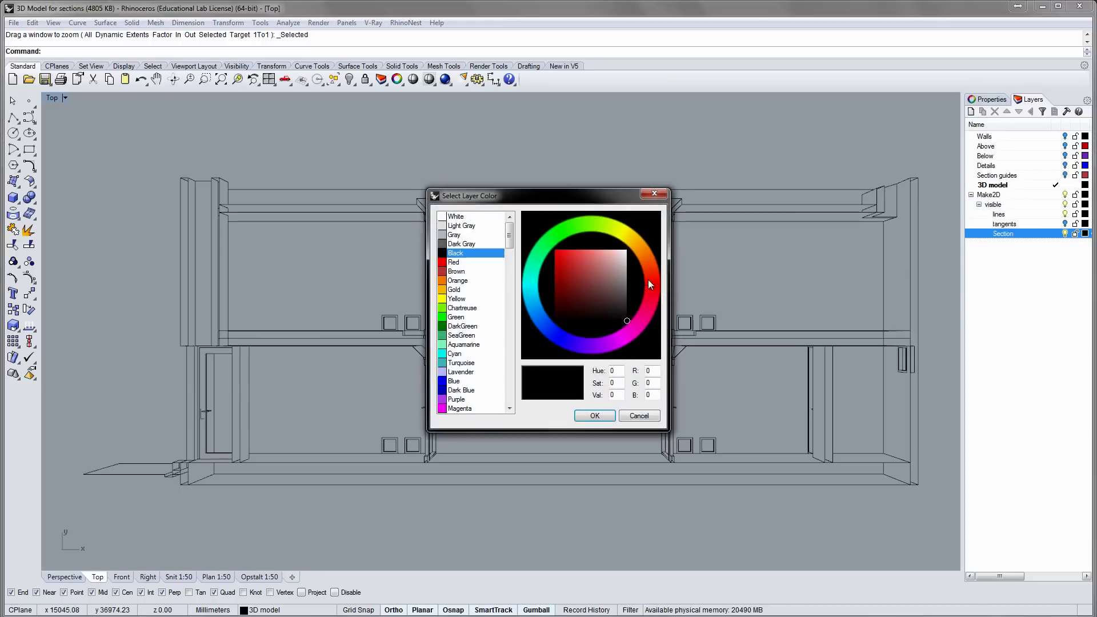
{"action": "left_click", "coordinate": [451, 263]}
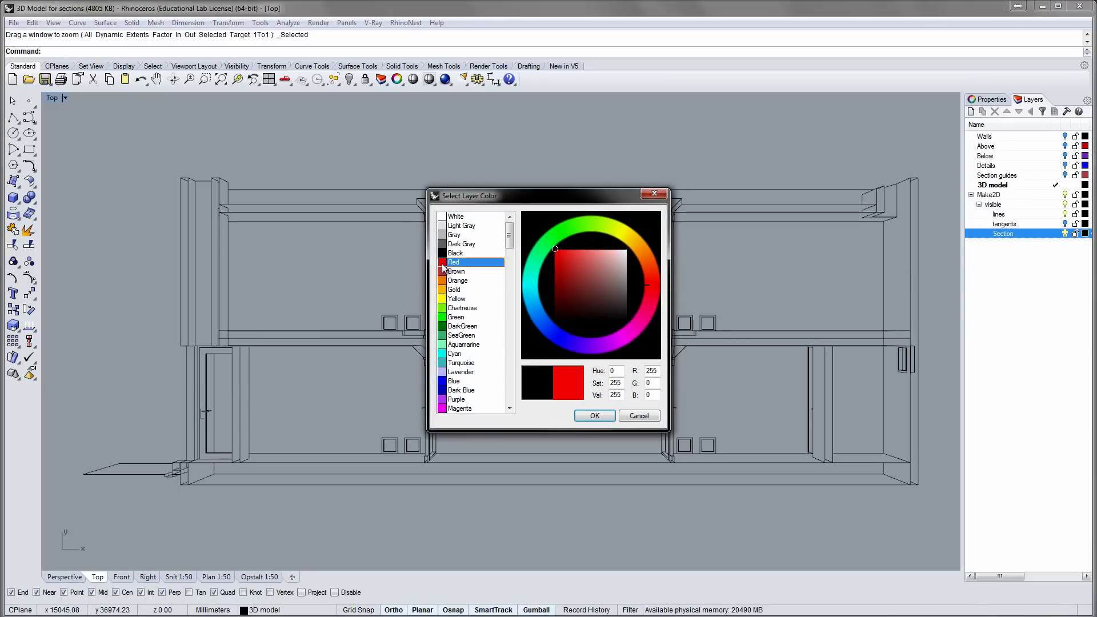
{"action": "left_click", "coordinate": [594, 415]}
Hide the lines sublayer and start a Hatch on all Section curves with the Boundary option enabled
{"action": "key", "text": "Up"}
{"action": "key", "text": "Up"}
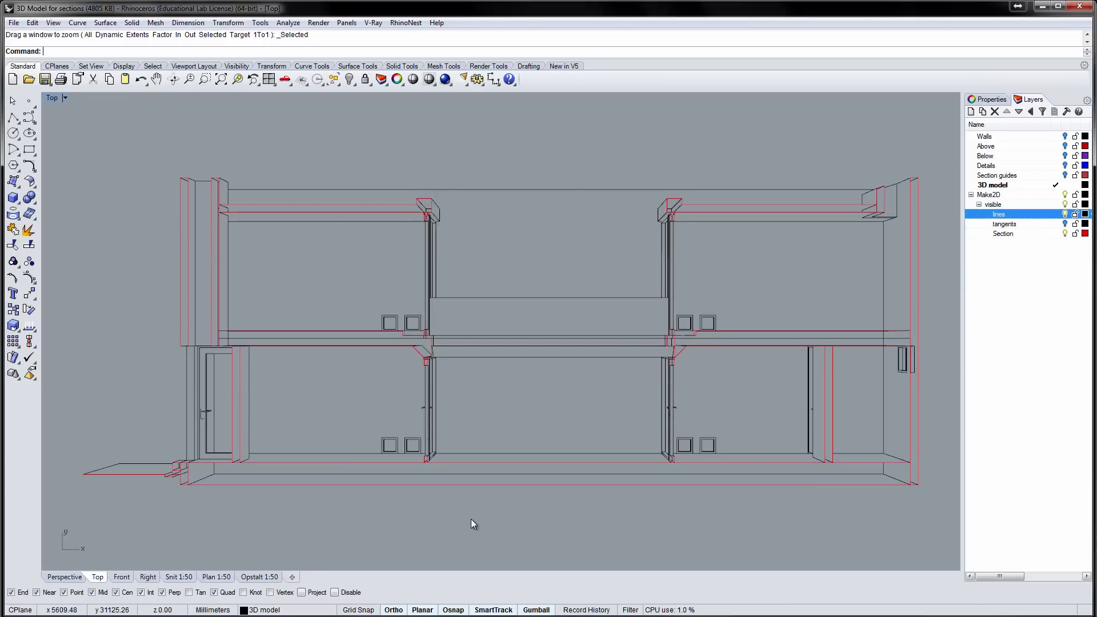
{"action": "left_click", "coordinate": [1064, 215]}
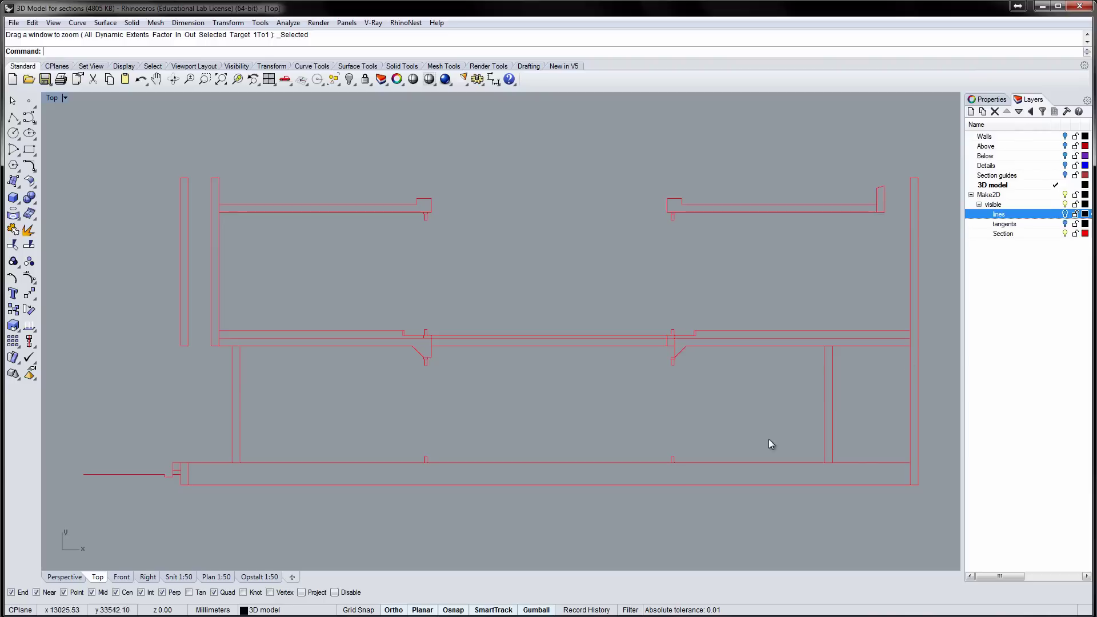
{"action": "type", "text": "Hatch"}
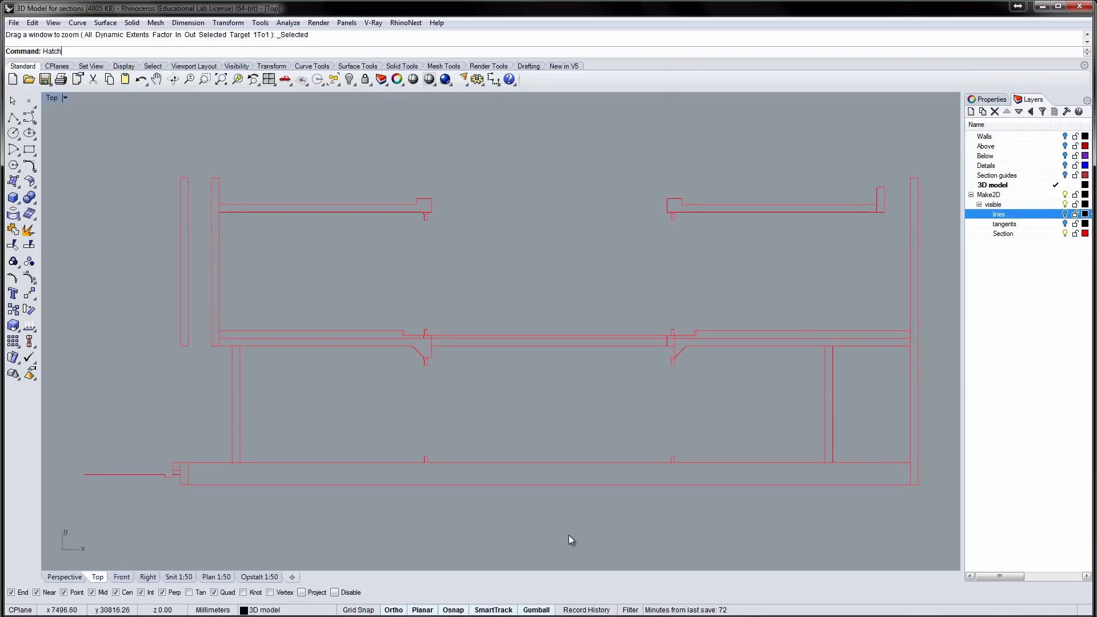
{"action": "key", "text": "Return"}
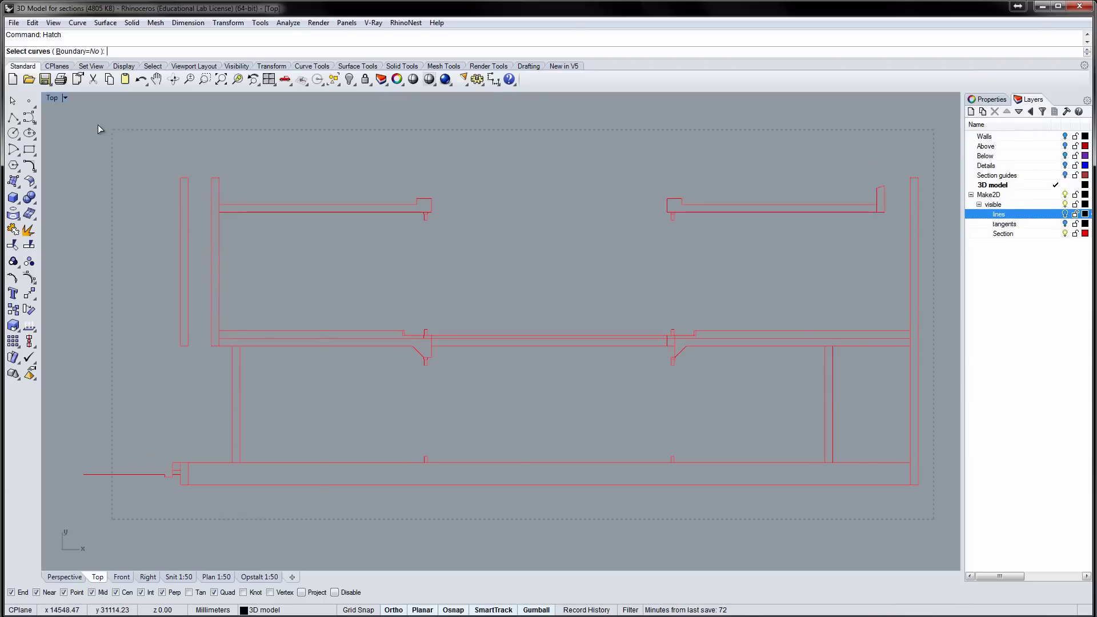
{"action": "key", "text": "ctrl+a"}
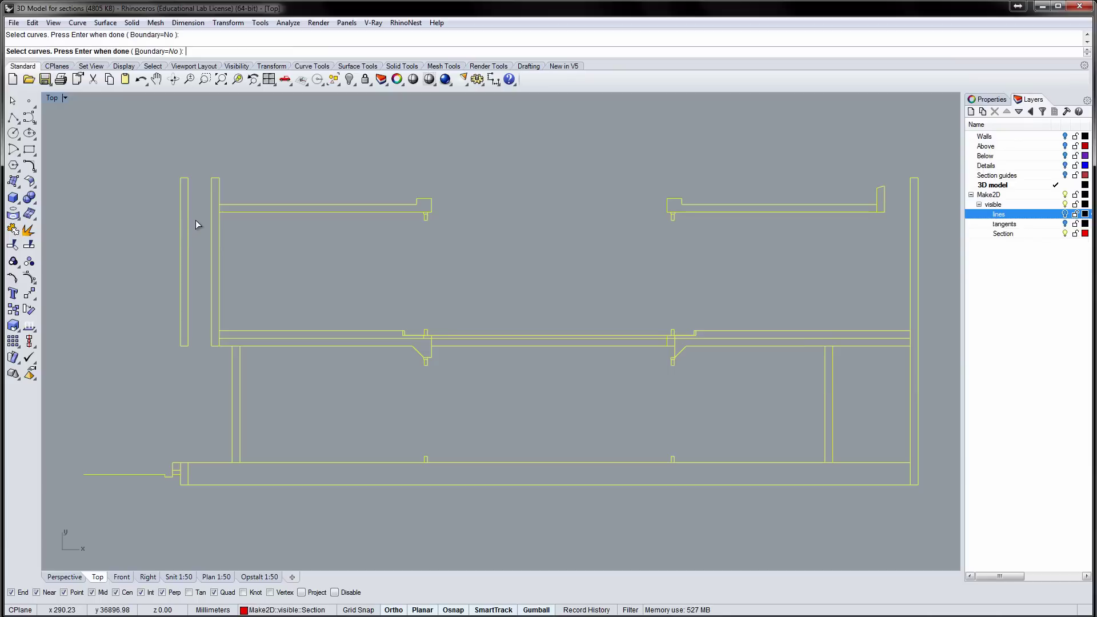
{"action": "key", "text": "Return"}
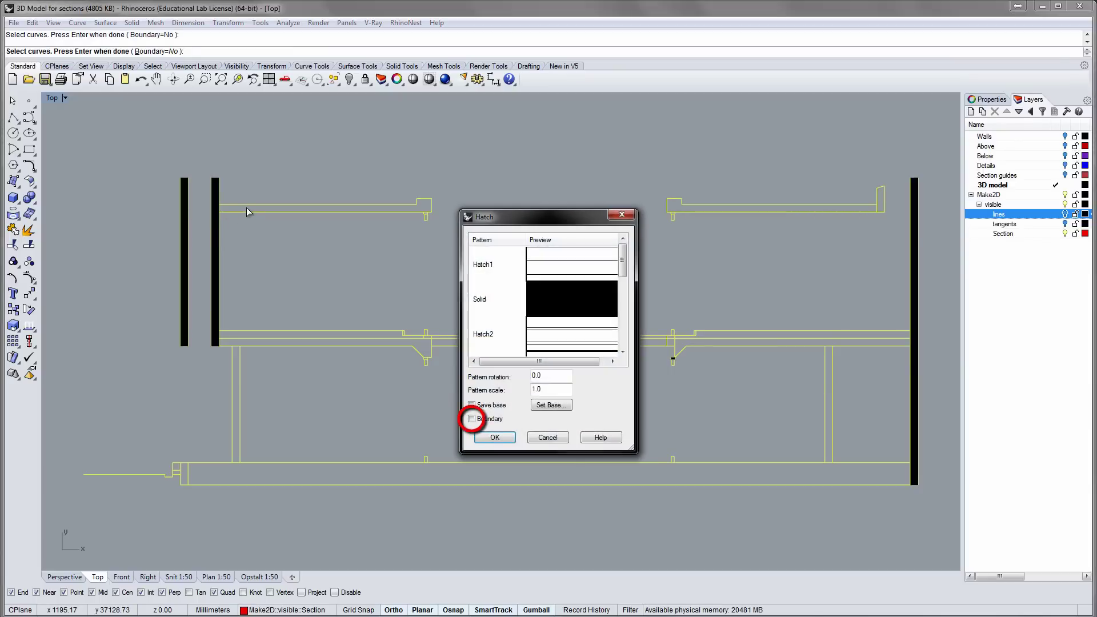
{"action": "left_click", "coordinate": [472, 419]}
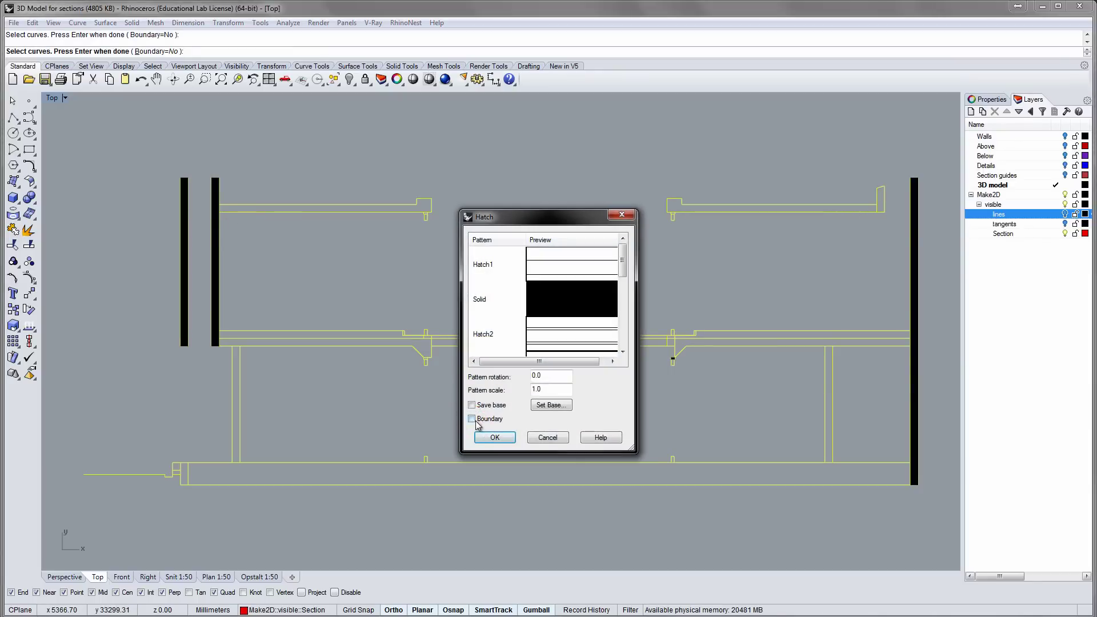
{"action": "left_click", "coordinate": [494, 437]}
Fill the section's cut wall, floor slab, roof and foundation regions with the Solid hatch, and show the lines sublayer again
{"action": "left_click", "coordinate": [257, 207]}
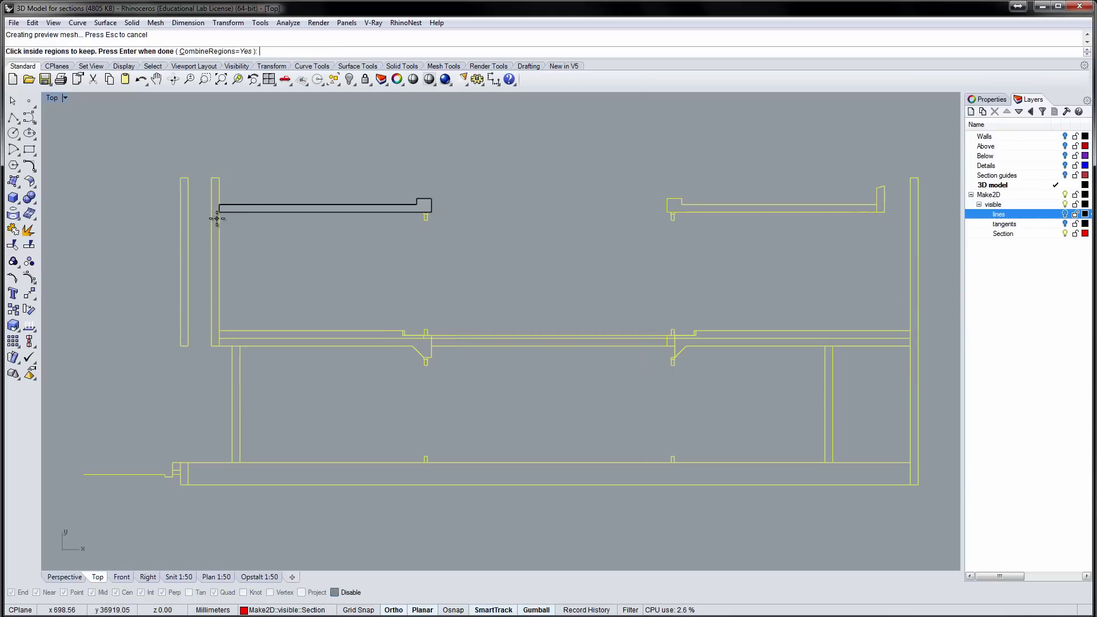
{"action": "left_click", "coordinate": [215, 309]}
{"action": "left_click", "coordinate": [184, 297]}
{"action": "left_click", "coordinate": [246, 341]}
{"action": "left_click", "coordinate": [236, 400]}
{"action": "left_click", "coordinate": [543, 474]}
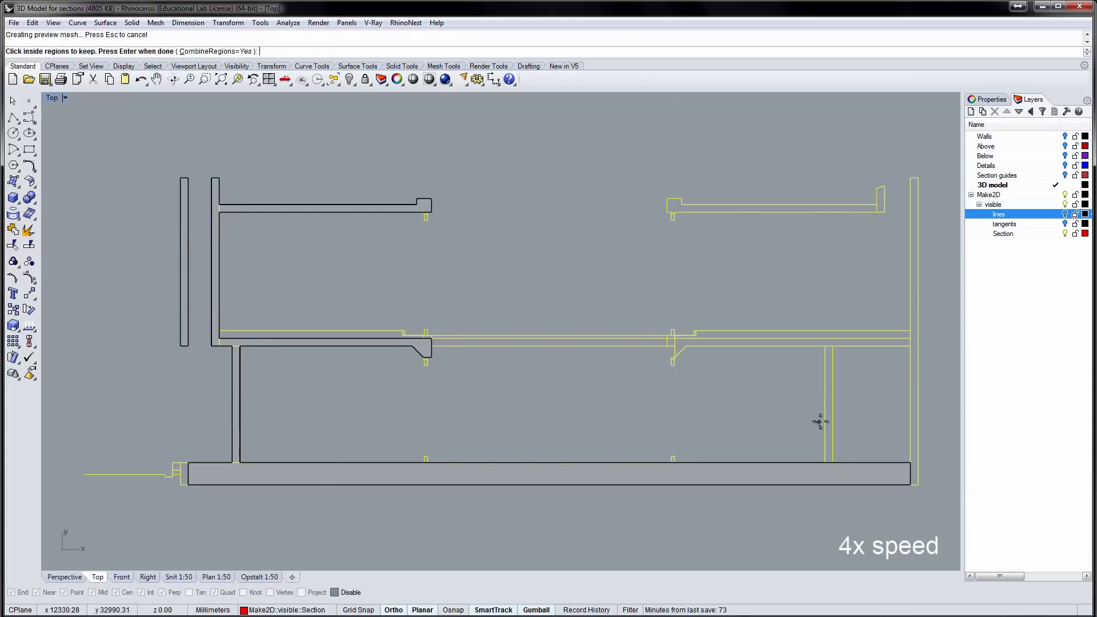
{"action": "left_click", "coordinate": [829, 400]}
{"action": "left_click", "coordinate": [914, 372]}
{"action": "left_click", "coordinate": [880, 341]}
{"action": "left_click", "coordinate": [879, 220]}
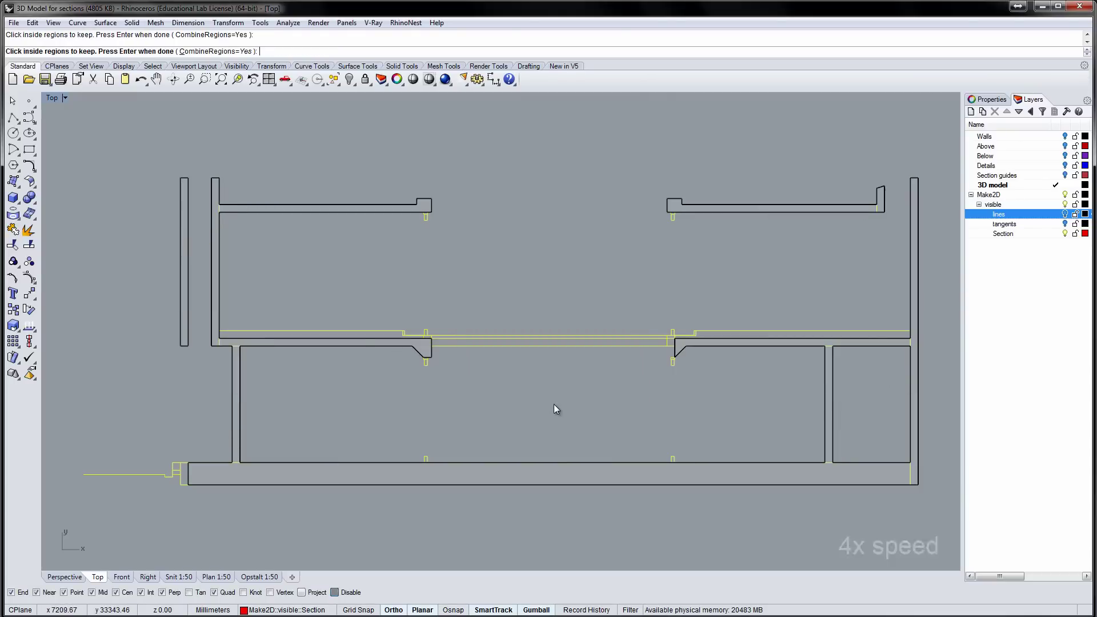
{"action": "key", "text": "Return"}
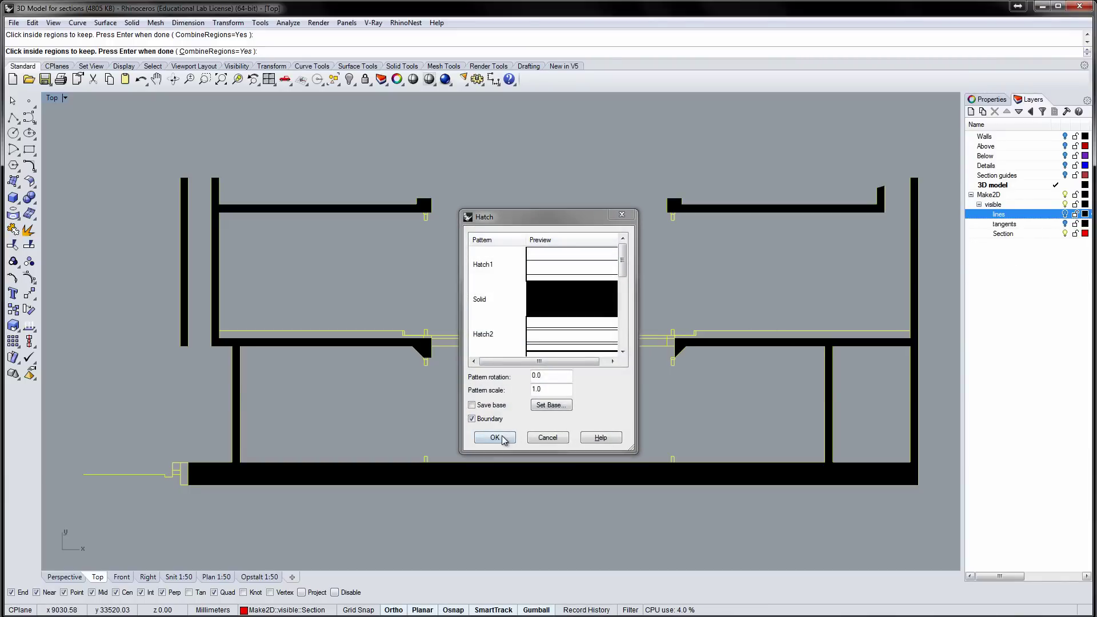
{"action": "left_click", "coordinate": [495, 437]}
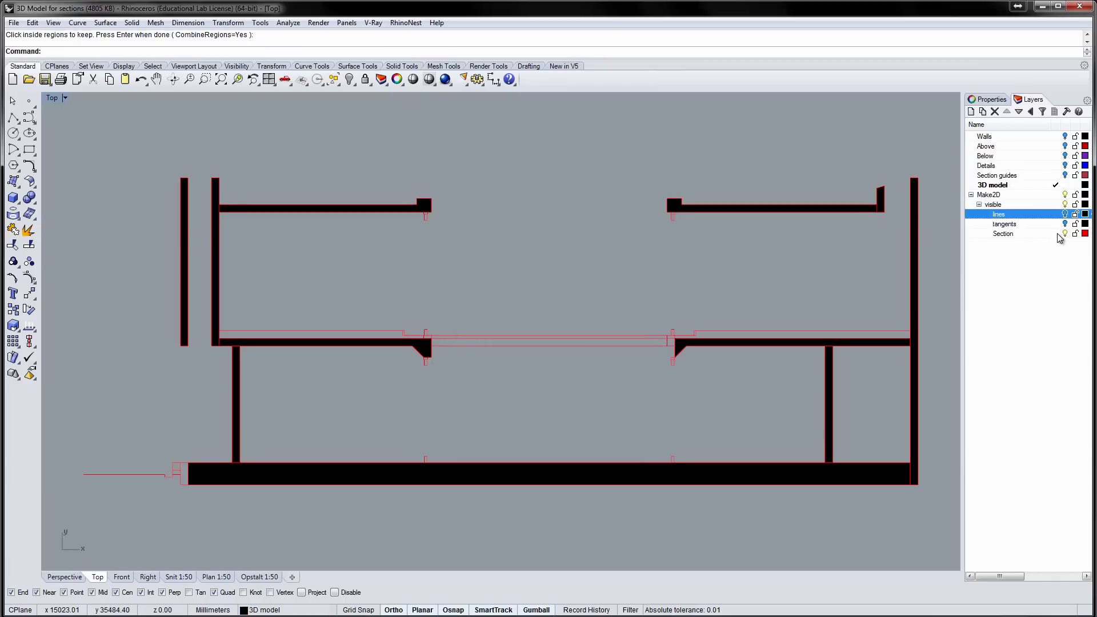
{"action": "left_click", "coordinate": [1065, 214]}
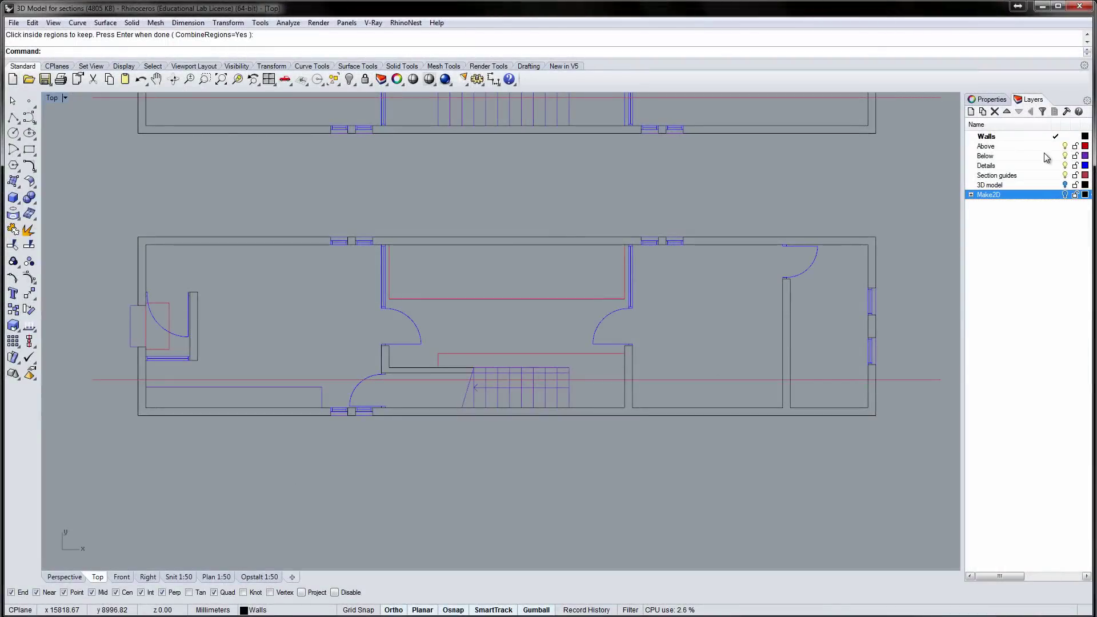
Hide the Above, Below, Details and Section guides layers so only the plan walls remain shown
{"action": "left_click", "coordinate": [1012, 147]}
{"action": "left_click", "coordinate": [1023, 176], "text": "shift"}
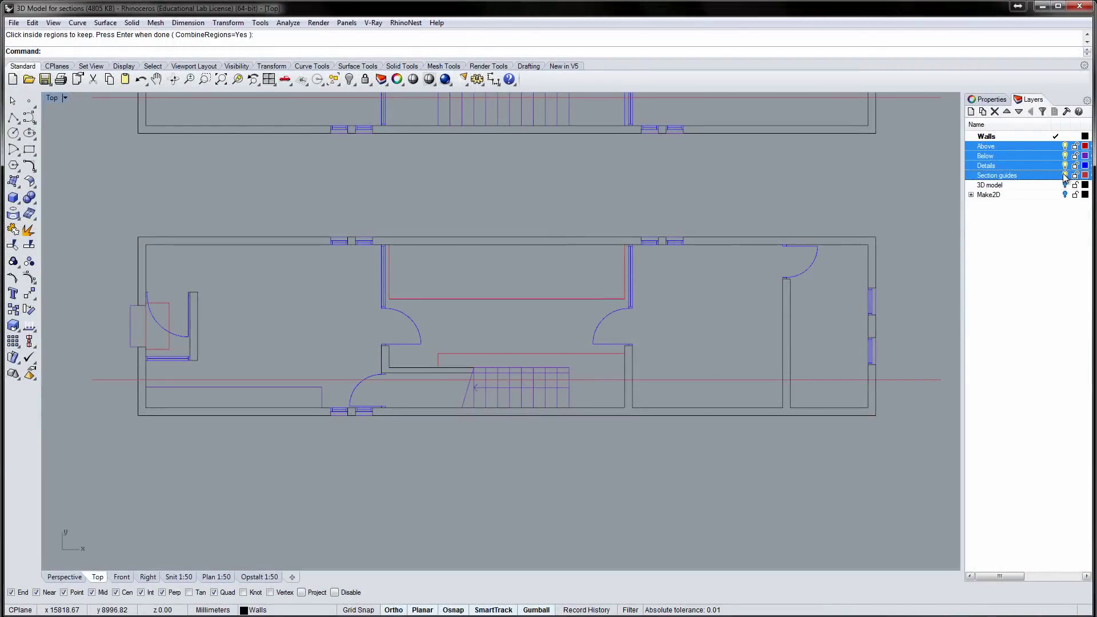
{"action": "left_click", "coordinate": [1064, 176]}
Start a Hatch on the lower floor plan's wall curves and pick the closed wall and pillar regions to keep
{"action": "type", "text": "hatch"}
{"action": "key", "text": "Return"}
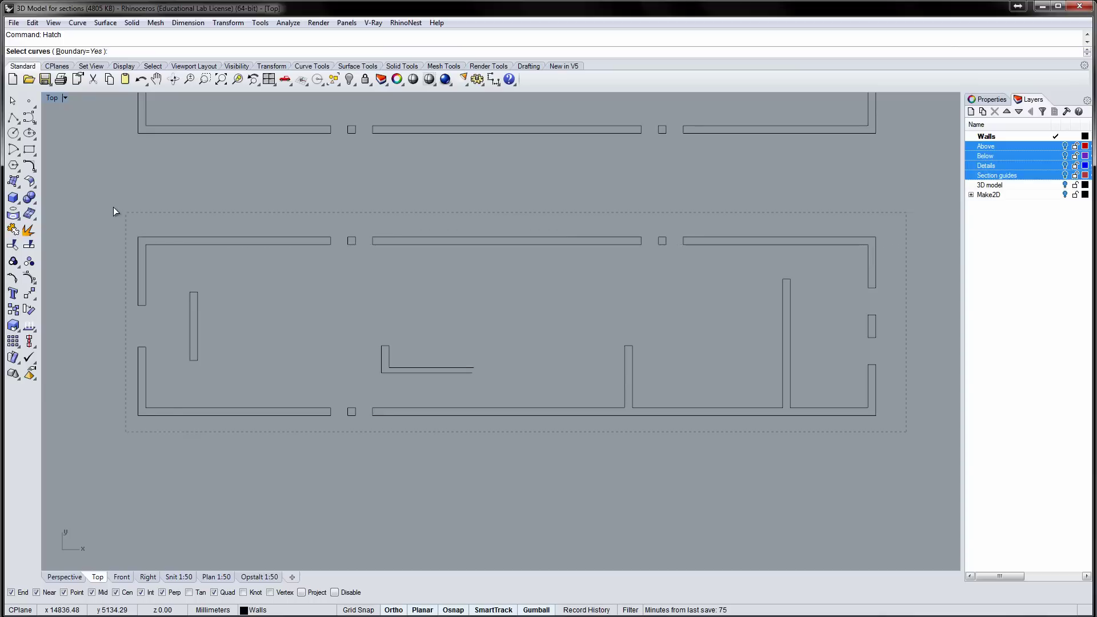
{"action": "left_click_drag", "start_coordinate": [114, 208], "coordinate": [114, 208]}
{"action": "key", "text": "Return"}
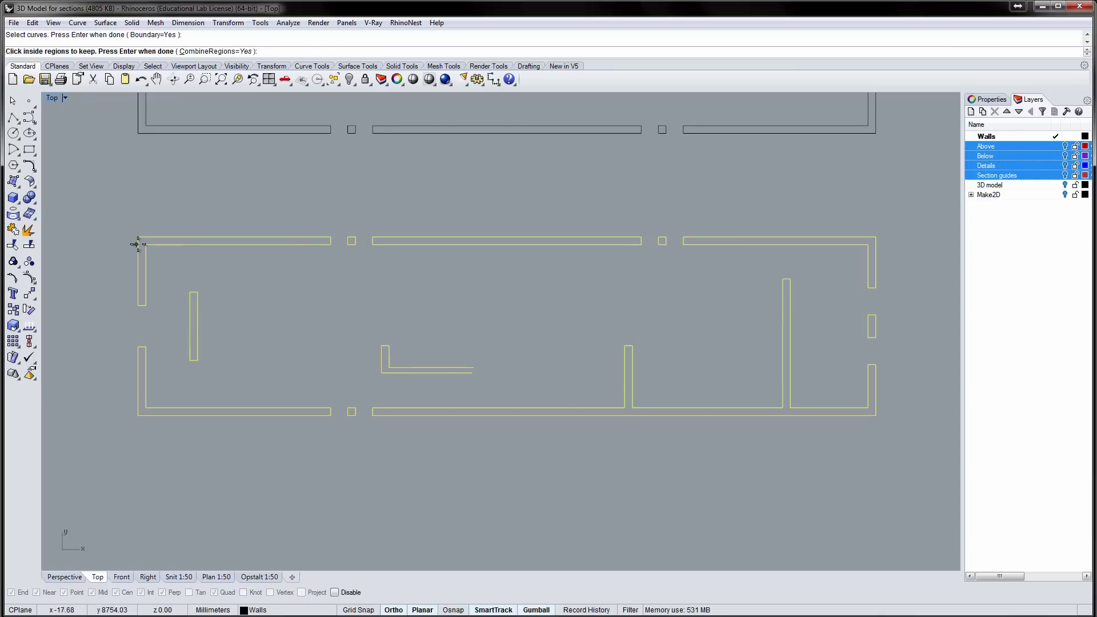
{"action": "left_click", "coordinate": [138, 243]}
{"action": "left_click", "coordinate": [142, 355]}
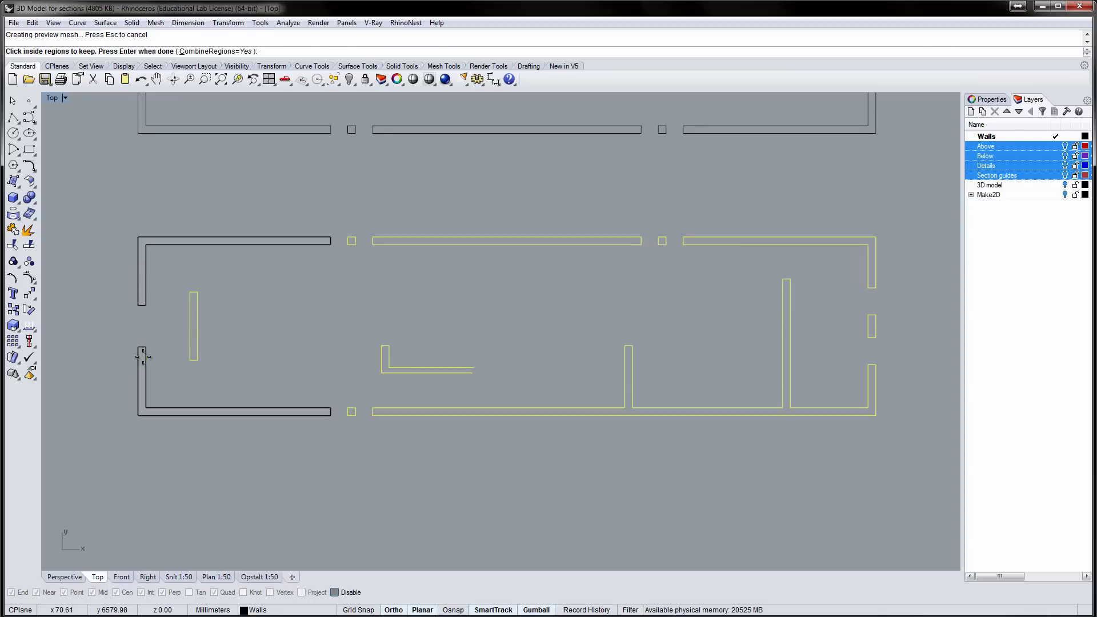
{"action": "left_click", "coordinate": [193, 343]}
{"action": "left_click", "coordinate": [352, 411]}
{"action": "left_click", "coordinate": [352, 240]}
{"action": "left_click", "coordinate": [396, 240]}
{"action": "left_click", "coordinate": [662, 241]}
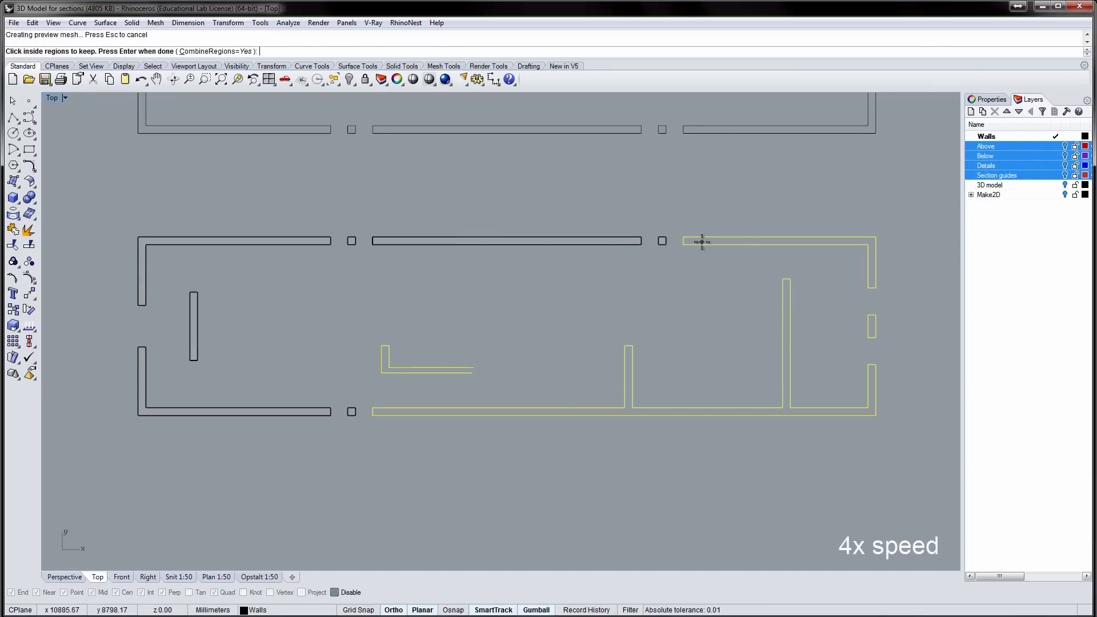
{"action": "left_click", "coordinate": [702, 242]}
{"action": "left_click", "coordinate": [514, 411]}
Choose the Hatch1 pattern for the picked wall regions and set its pattern rotation to 45
{"action": "key", "text": "Return"}
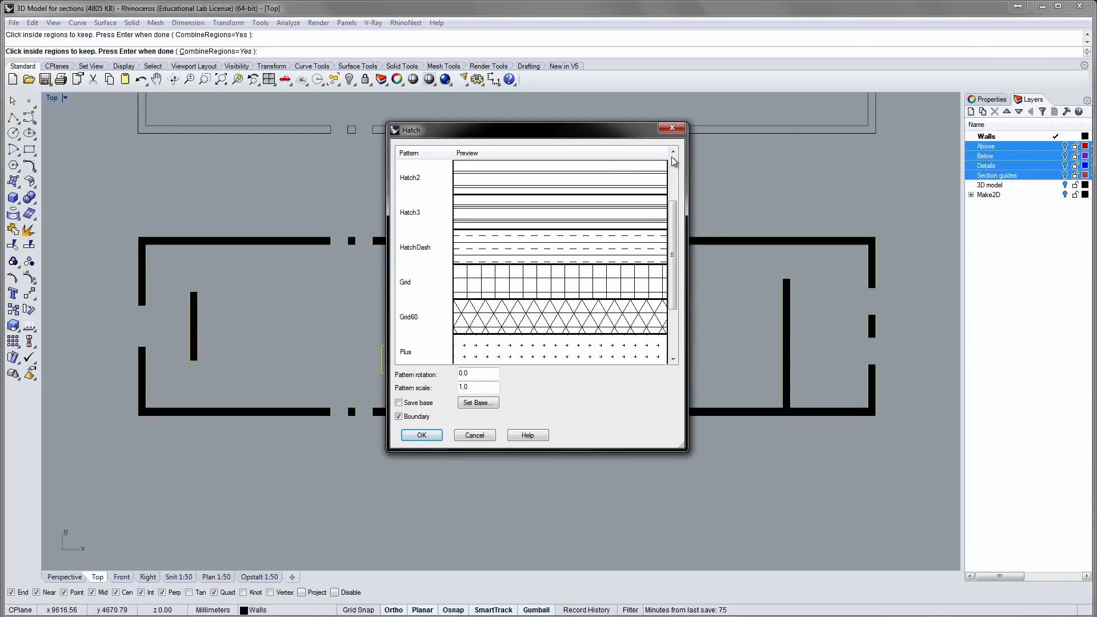
{"action": "left_click", "coordinate": [673, 162]}
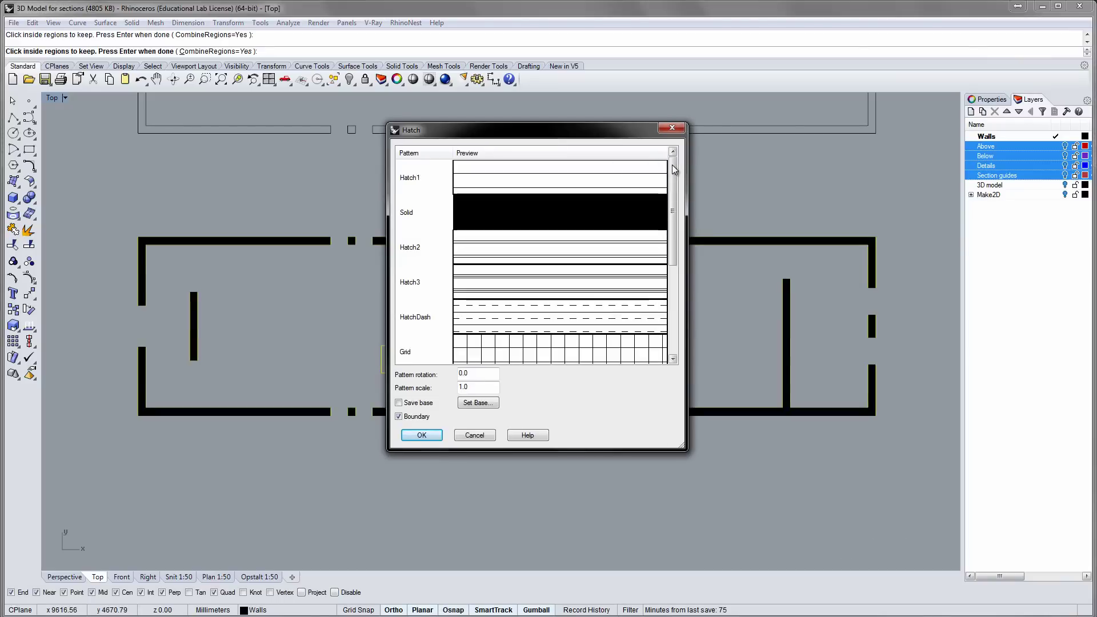
{"action": "left_click", "coordinate": [552, 180]}
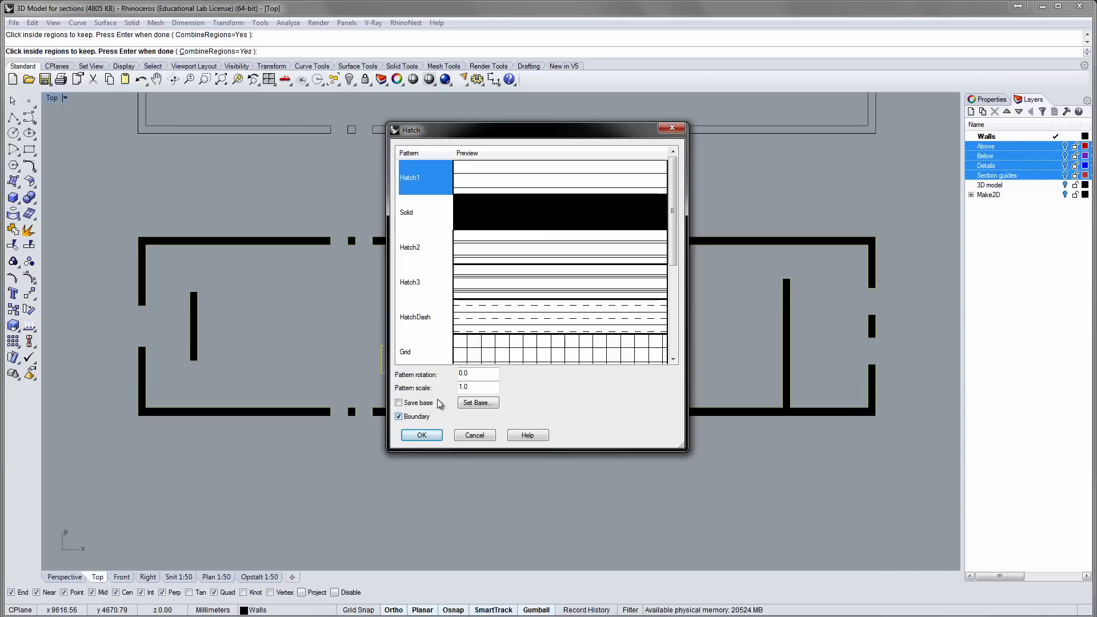
{"action": "double_click", "coordinate": [470, 373]}
{"action": "type", "text": "45"}
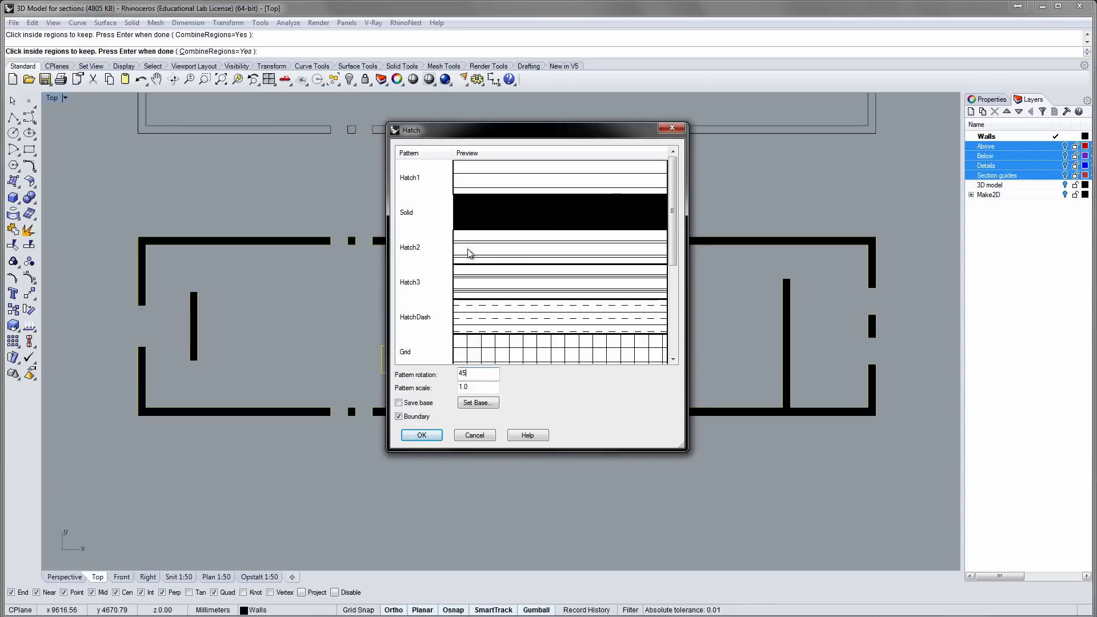
{"action": "key", "text": "Tab"}
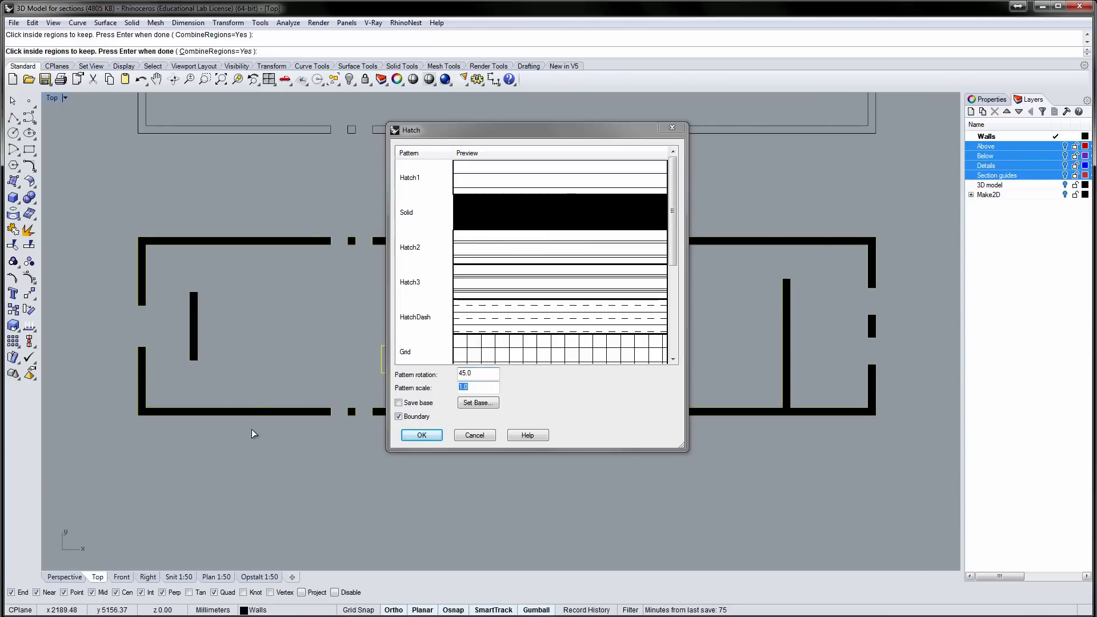
Inspect the wall hatch's line density up close and set the pattern scale to 100
{"action": "scroll", "coordinate": [299, 398], "scroll_direction": "up", "scroll_amount": 6}
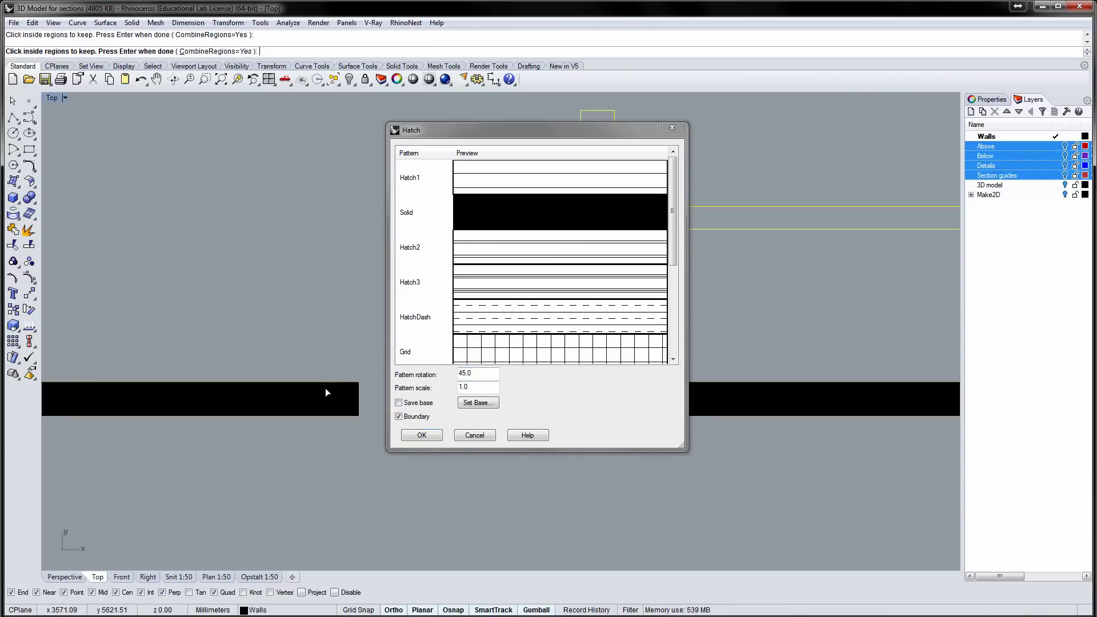
{"action": "scroll", "coordinate": [340, 415], "scroll_direction": "up", "scroll_amount": 5}
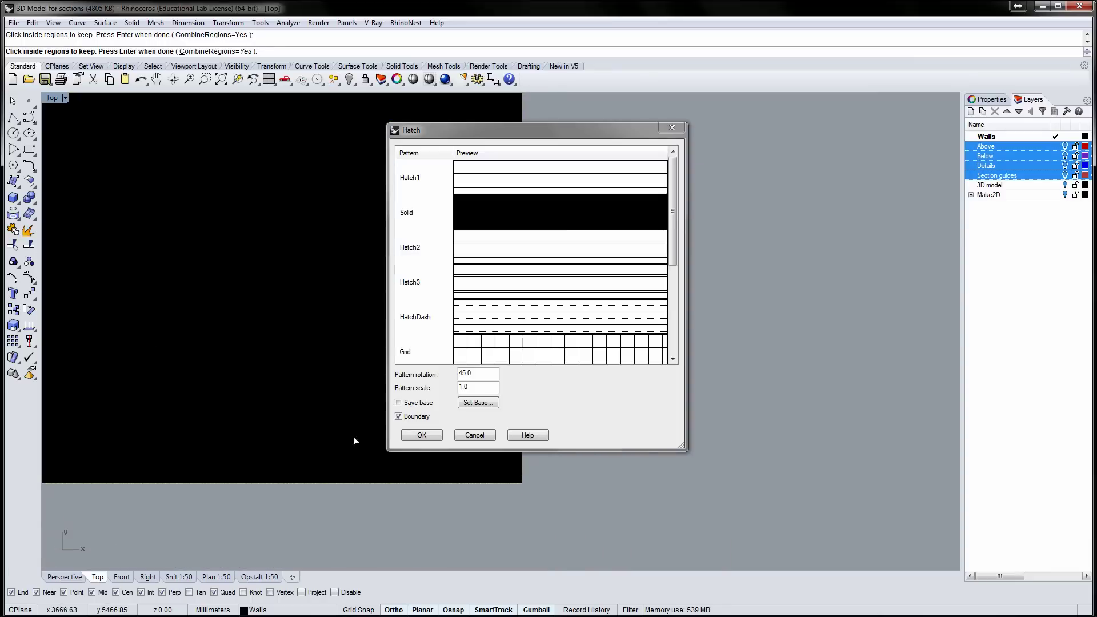
{"action": "scroll", "coordinate": [337, 329], "scroll_direction": "up", "scroll_amount": 2}
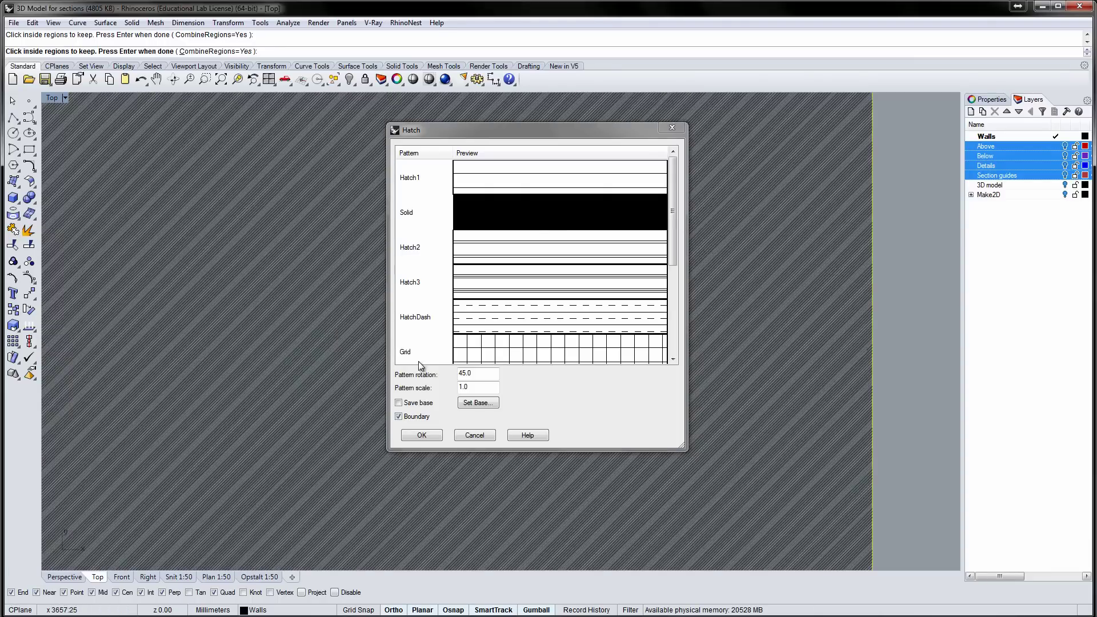
{"action": "double_click", "coordinate": [468, 387]}
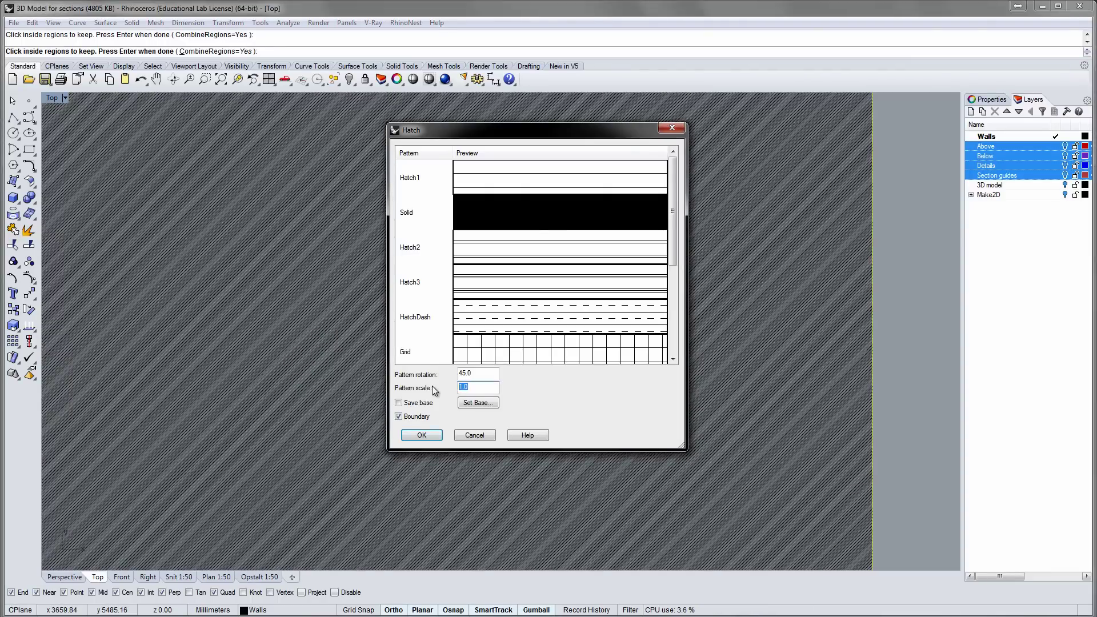
{"action": "type", "text": "100"}
{"action": "key", "text": "Tab"}
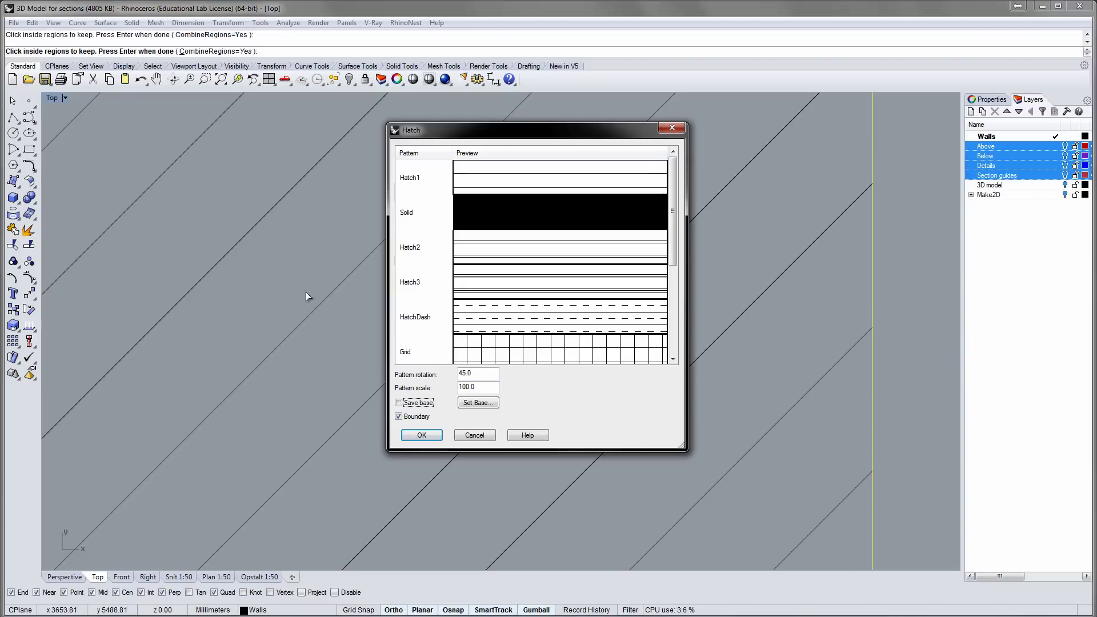
Check the wall hatch's density along the plan walls, set its pattern scale to 400 and create the hatch
{"action": "scroll", "coordinate": [286, 293], "scroll_direction": "down", "scroll_amount": 6}
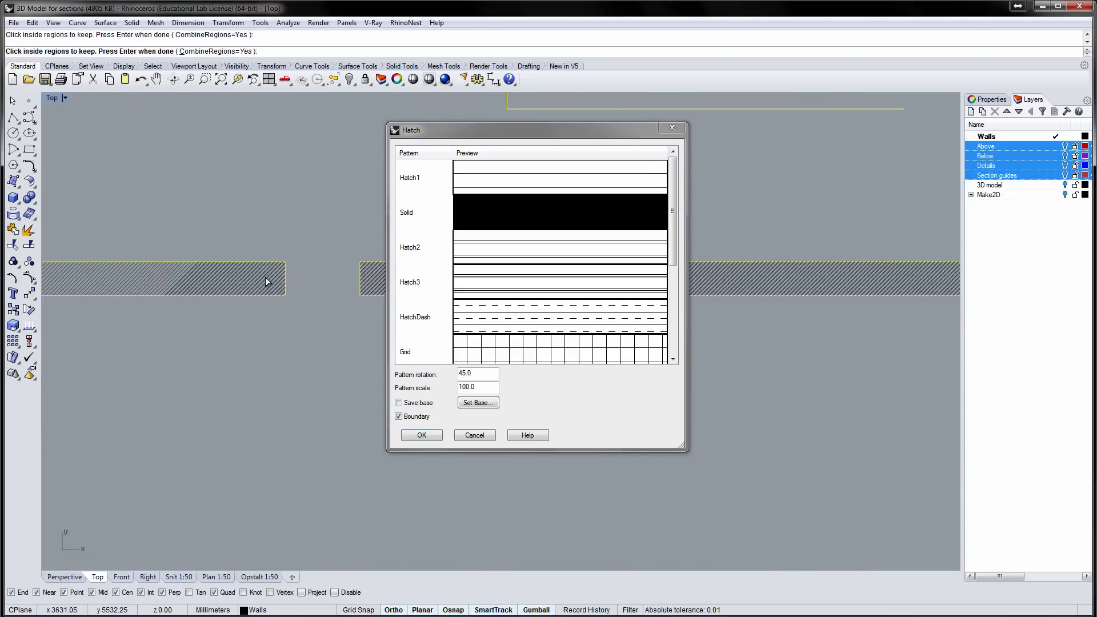
{"action": "mouse_move", "coordinate": [265, 276]}
{"action": "right_mouse_down"}
{"action": "mouse_move", "coordinate": [317, 382]}
{"action": "mouse_move", "coordinate": [276, 374]}
{"action": "right_mouse_up"}
{"action": "scroll", "coordinate": [312, 368], "scroll_direction": "up", "scroll_amount": 5}
{"action": "scroll", "coordinate": [285, 413], "scroll_direction": "up", "scroll_amount": 3}
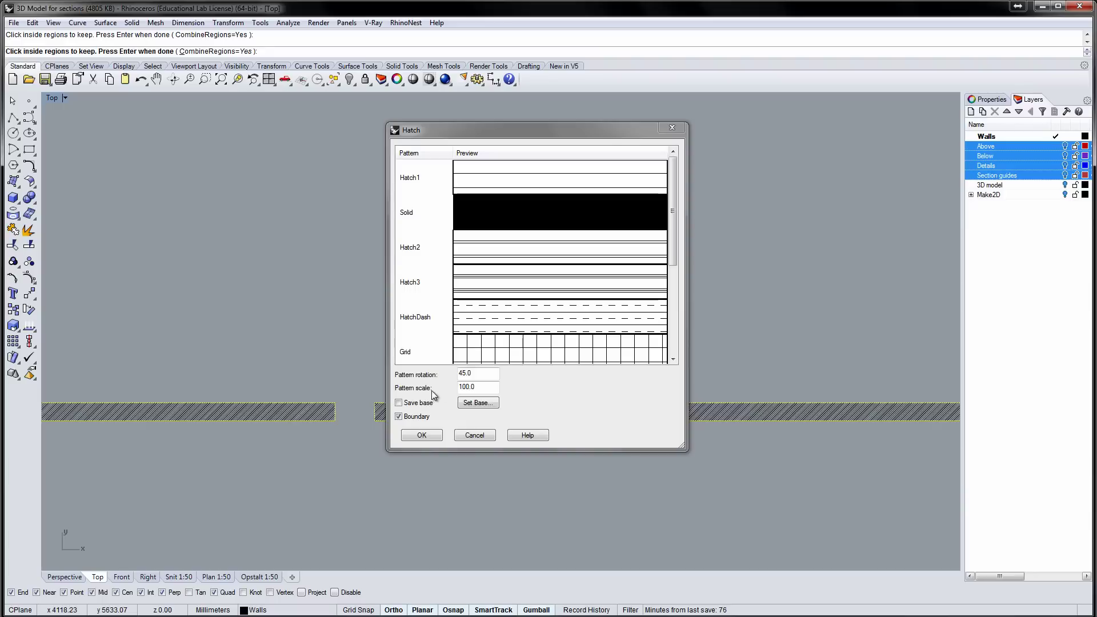
{"action": "double_click", "coordinate": [474, 386]}
{"action": "type", "text": "400"}
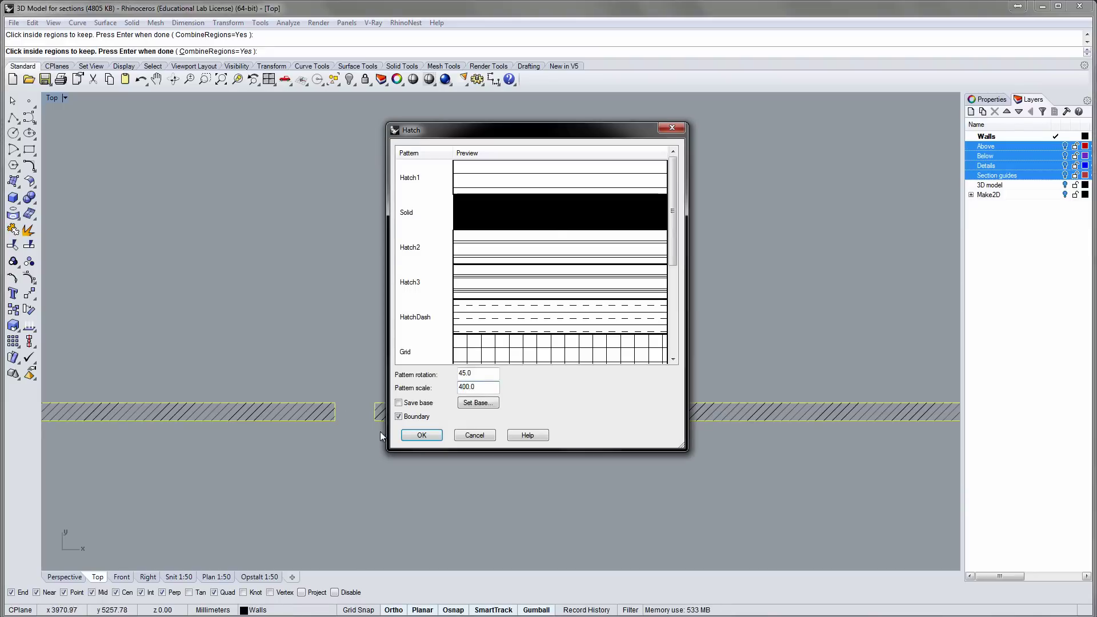
{"action": "left_click", "coordinate": [417, 435]}
{"action": "scroll", "coordinate": [397, 360], "scroll_direction": "down", "scroll_amount": 4}
{"action": "scroll", "coordinate": [399, 355], "scroll_direction": "up", "scroll_amount": 3}
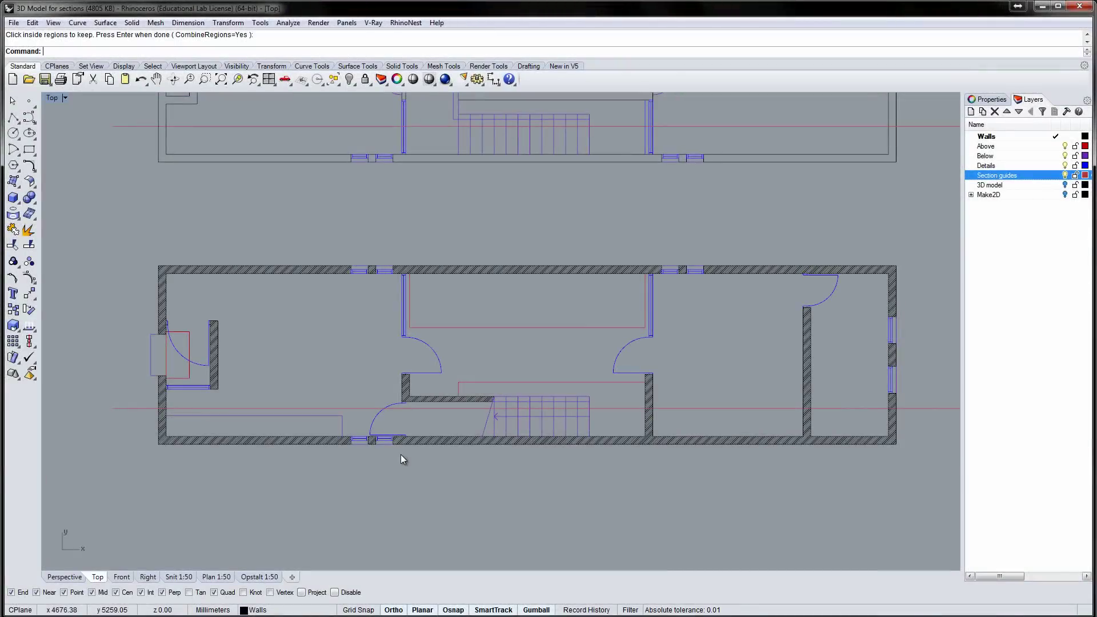
Start a Hatch on all curves of the lower floor plan and pick its room floor regions and the entrance step to keep
{"action": "type", "text": "Hatch"}
{"action": "key", "text": "Return"}
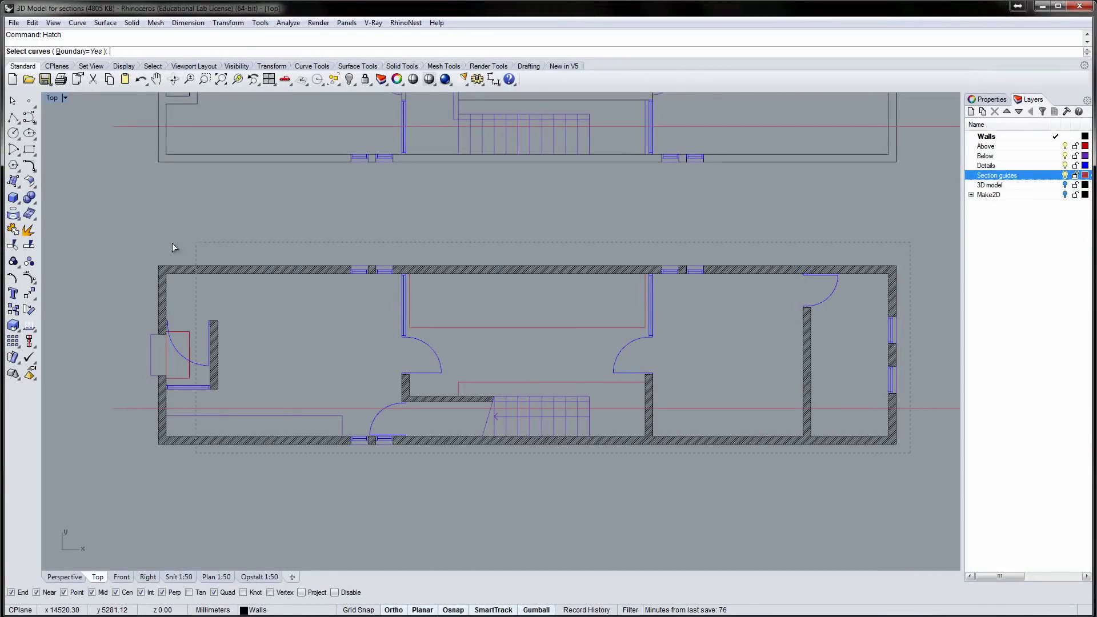
{"action": "left_click_drag", "start_coordinate": [174, 247], "coordinate": [139, 244]}
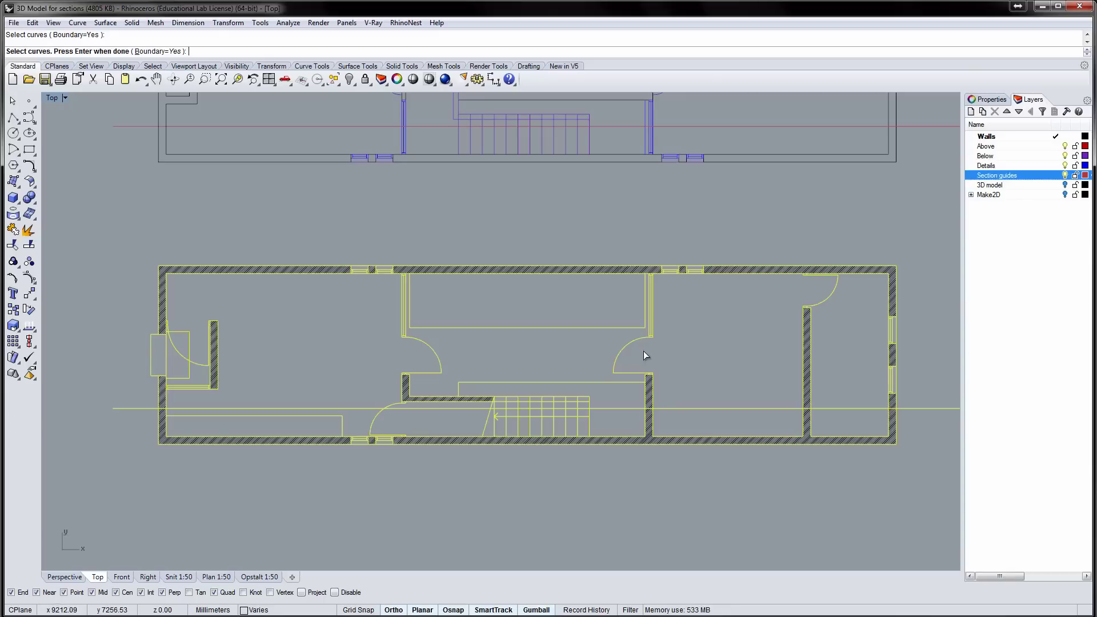
{"action": "key", "text": "Return"}
{"action": "left_click", "coordinate": [839, 331]}
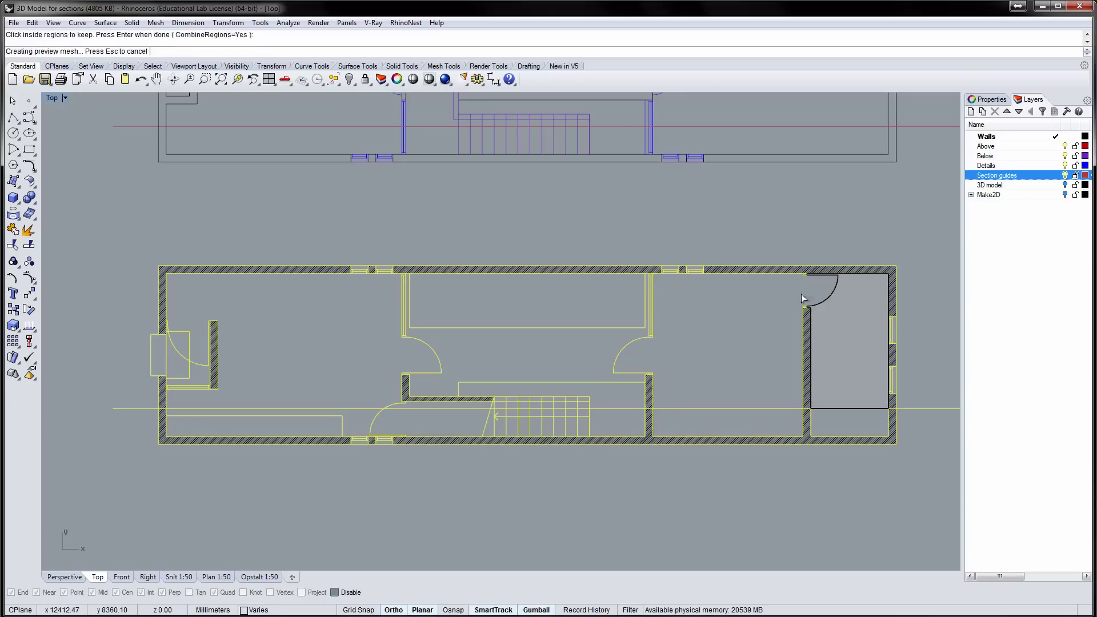
{"action": "left_click", "coordinate": [743, 354]}
{"action": "left_click", "coordinate": [840, 422]}
{"action": "left_click", "coordinate": [725, 423]}
{"action": "left_click", "coordinate": [622, 420]}
{"action": "left_click", "coordinate": [592, 367]}
{"action": "left_click", "coordinate": [339, 363]}
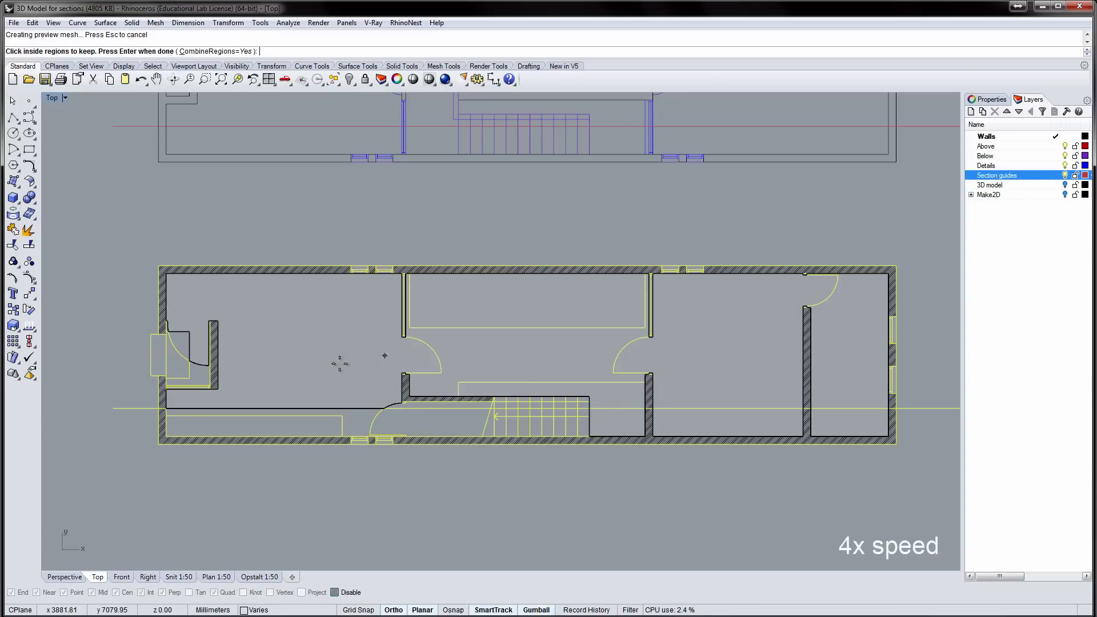
{"action": "left_click", "coordinate": [301, 426]}
{"action": "left_click", "coordinate": [174, 354]}
{"action": "left_click", "coordinate": [157, 354]}
{"action": "left_click", "coordinate": [420, 408]}
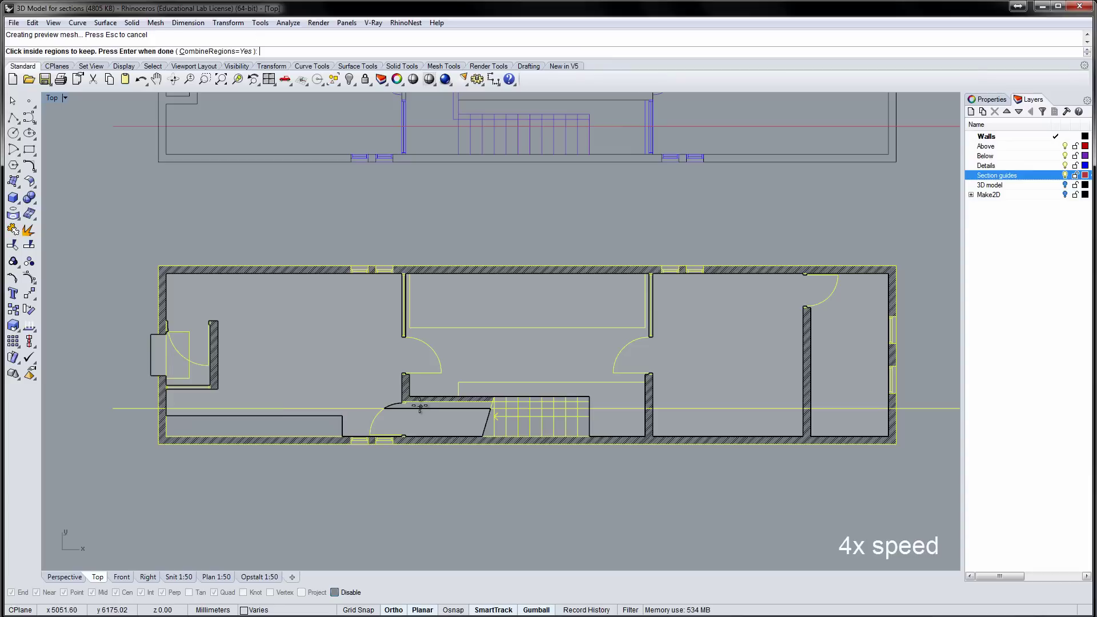
{"action": "key", "text": "Return"}
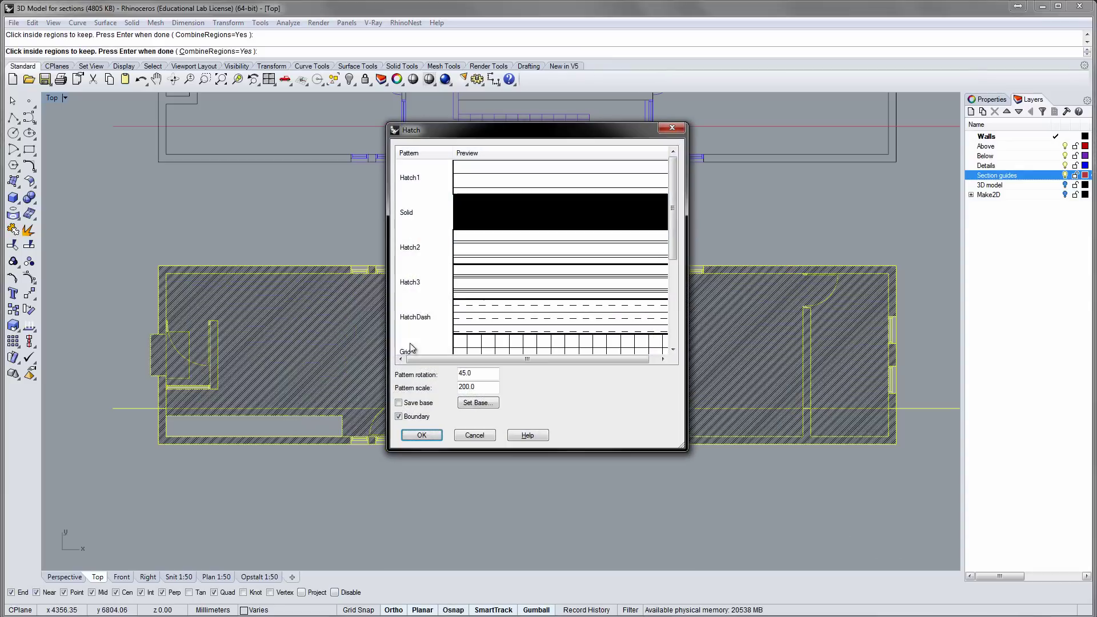
Choose the Grid pattern for the floor regions with pattern rotation 0 and pattern scale 1200
{"action": "left_click", "coordinate": [505, 347]}
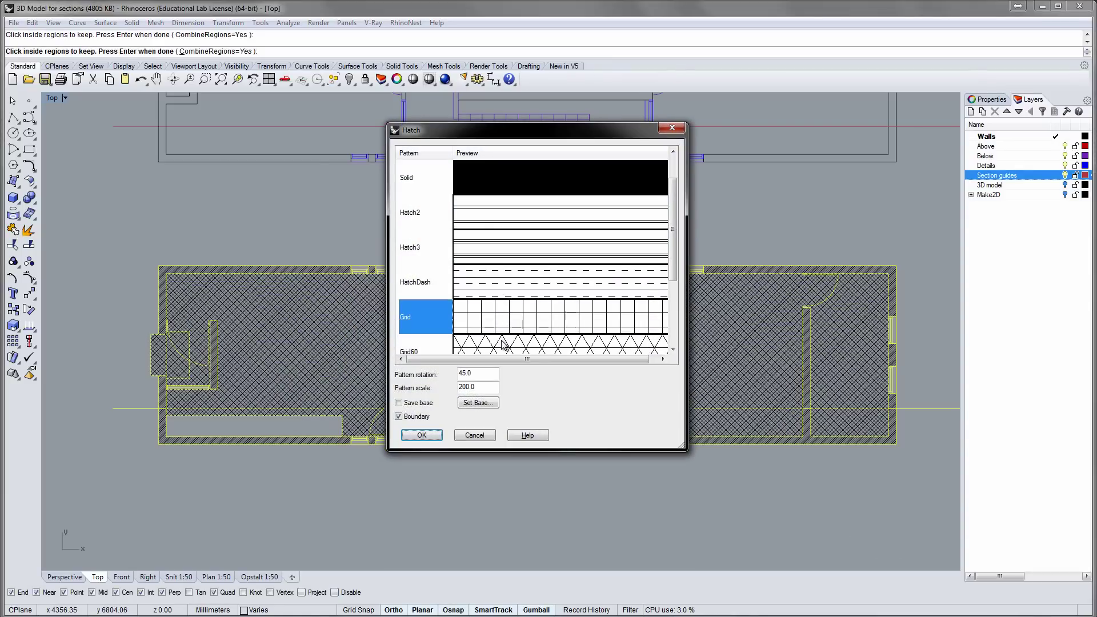
{"action": "double_click", "coordinate": [469, 377]}
{"action": "type", "text": "0"}
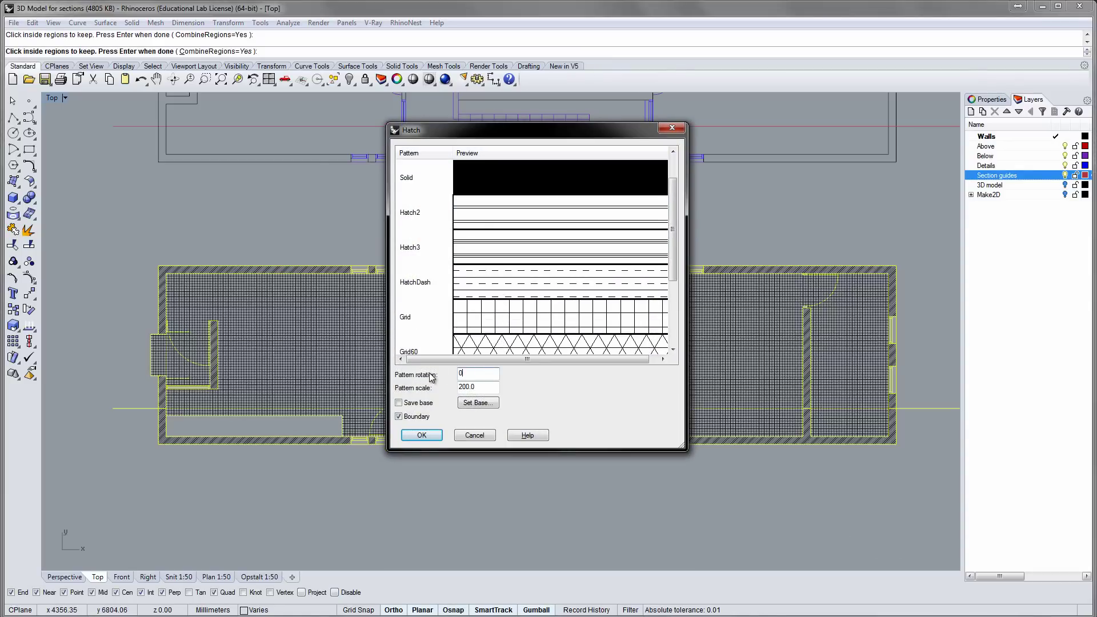
{"action": "key", "text": "Tab"}
{"action": "type", "text": "1200"}
{"action": "key", "text": "Tab"}
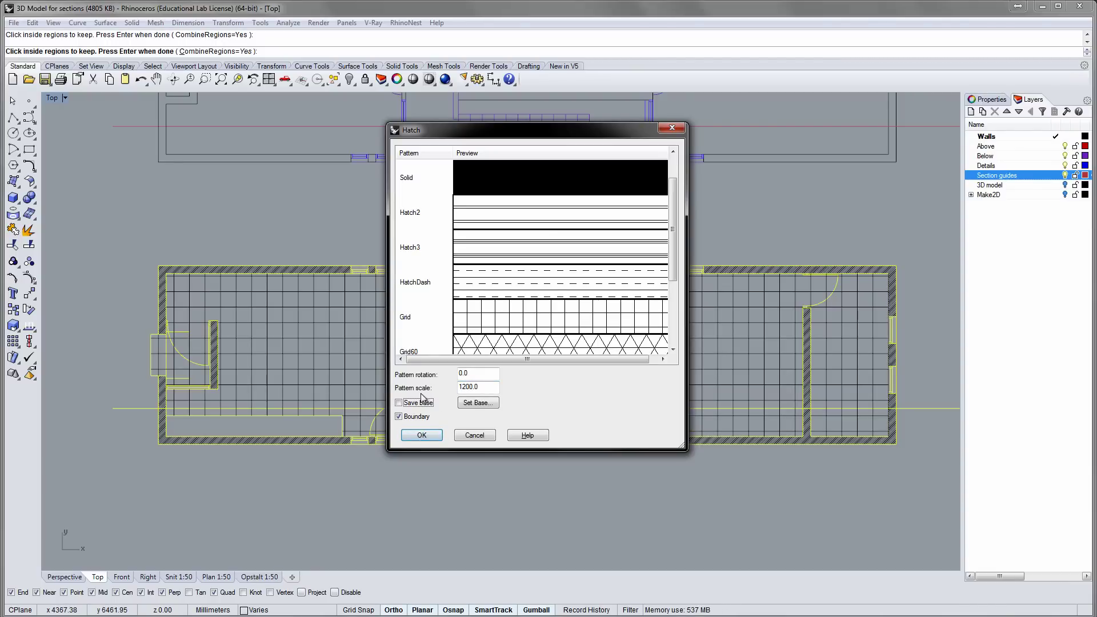
Set the grid hatch's base point at the midpoint of the entrance step's outer edge and create the floor hatch
{"action": "left_click", "coordinate": [478, 402]}
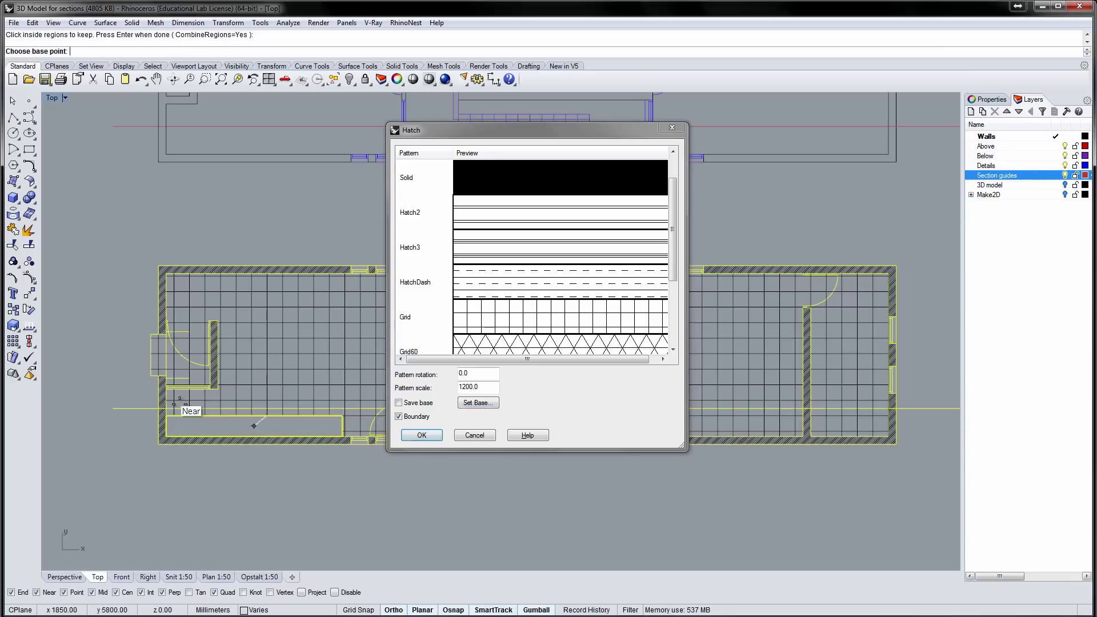
{"action": "scroll", "coordinate": [151, 358], "scroll_direction": "up", "scroll_amount": 1}
{"action": "scroll", "coordinate": [151, 359], "scroll_direction": "up", "scroll_amount": 3}
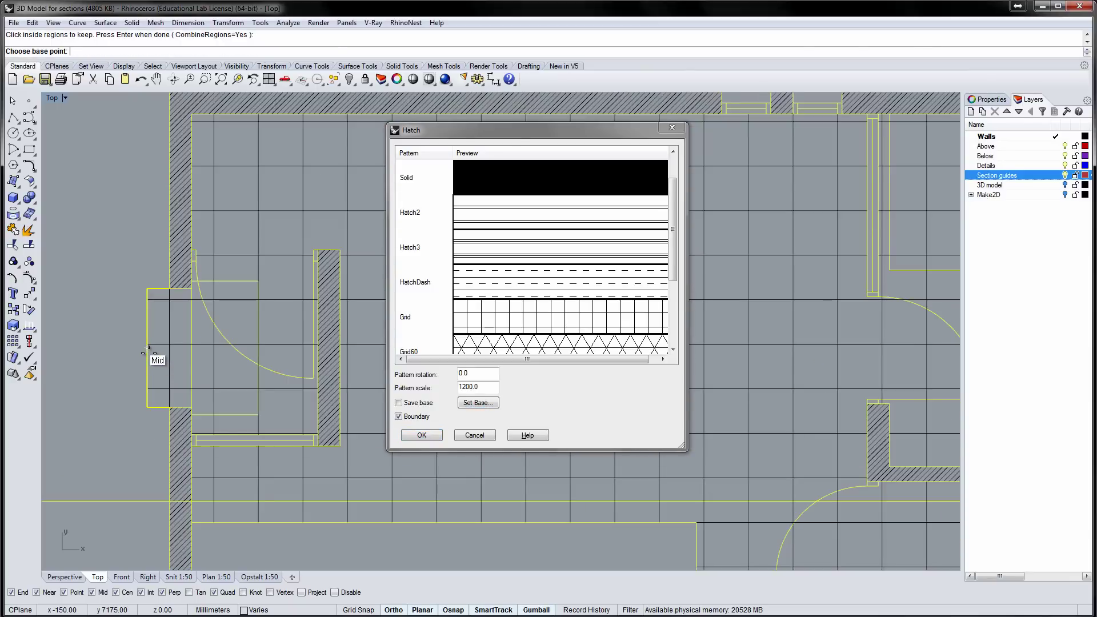
{"action": "scroll", "coordinate": [150, 355], "scroll_direction": "down", "scroll_amount": 3}
{"action": "scroll", "coordinate": [148, 358], "scroll_direction": "down", "scroll_amount": 2}
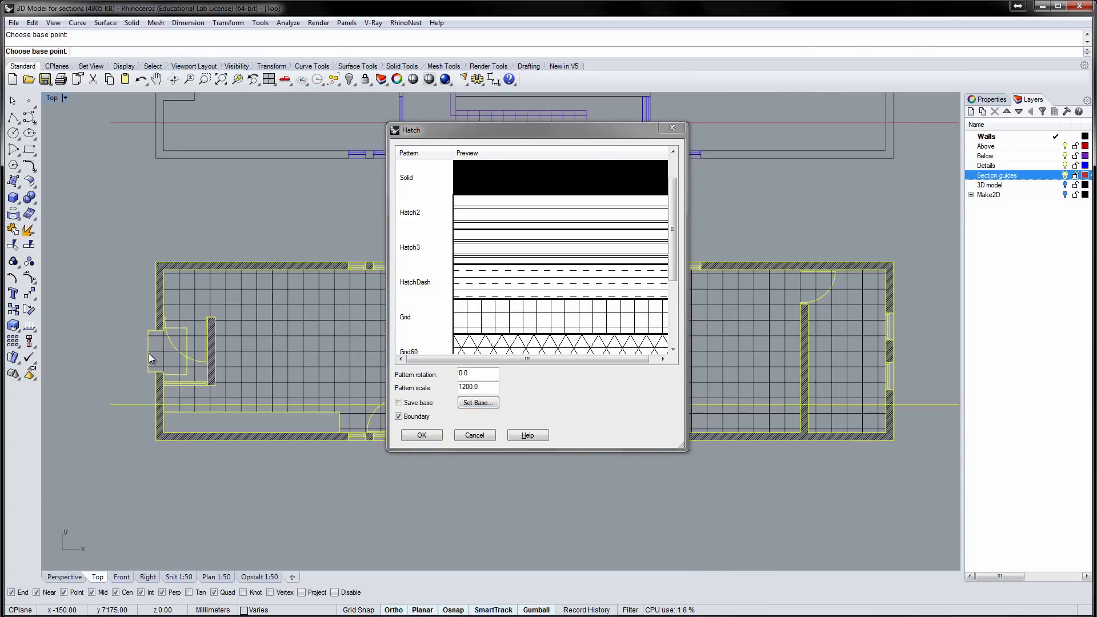
{"action": "mouse_move", "coordinate": [148, 358]}
{"action": "right_mouse_down"}
{"action": "mouse_move", "coordinate": [74, 356]}
{"action": "mouse_move", "coordinate": [180, 355]}
{"action": "right_mouse_up"}
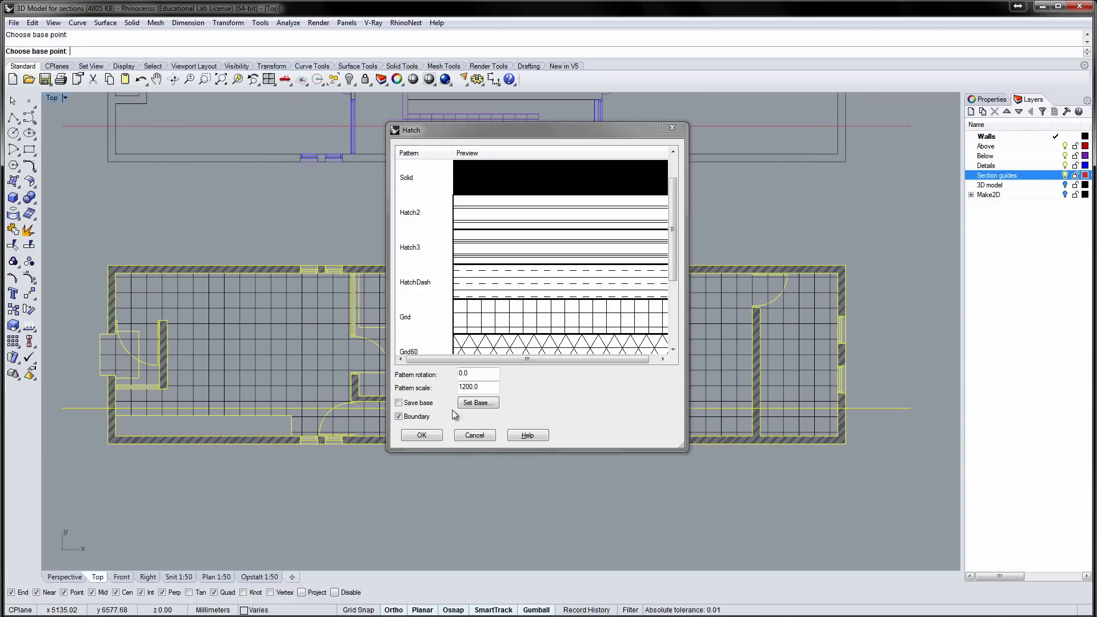
{"action": "left_click", "coordinate": [438, 436]}
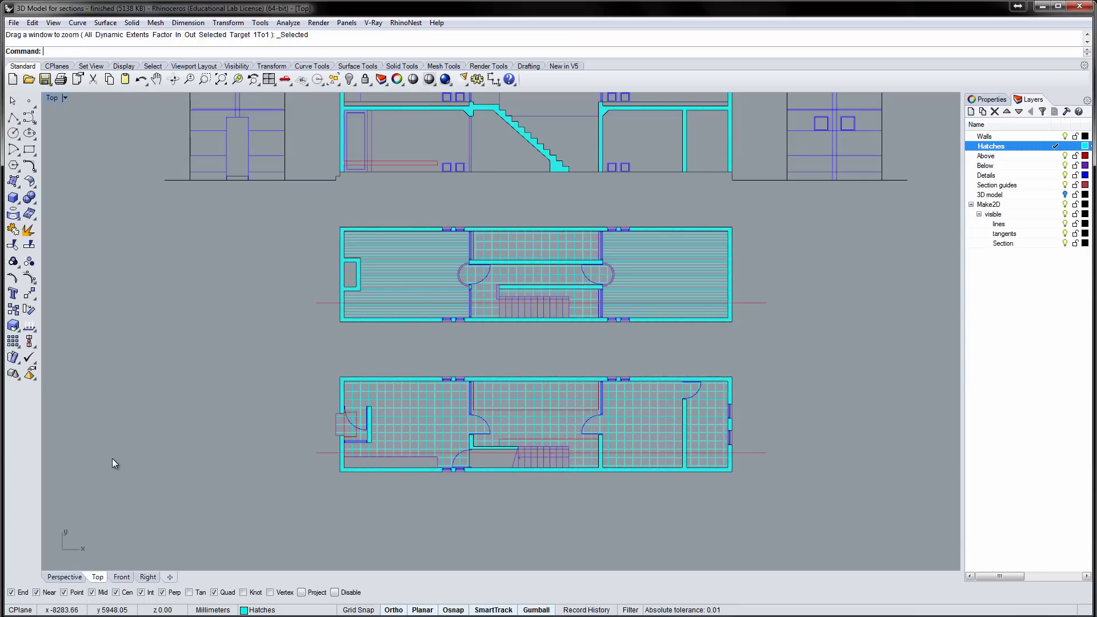
Create a new A3 landscape layout with one detail view, named Plan 1:50
{"action": "left_click", "coordinate": [170, 577]}
{"action": "left_click", "coordinate": [199, 592]}
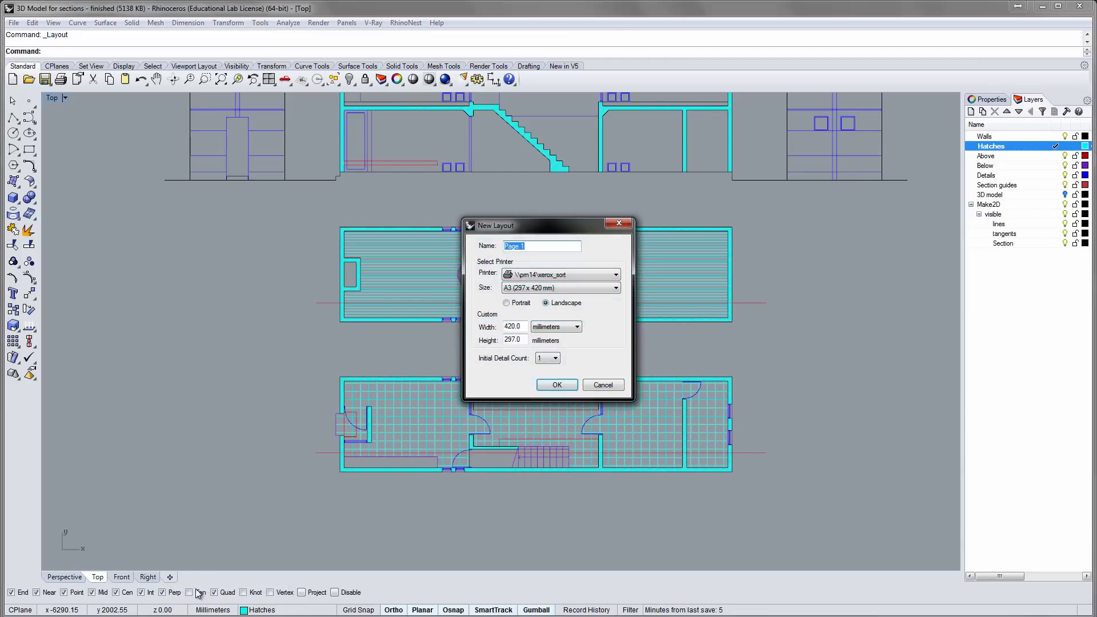
{"action": "type", "text": "Plan 1:50"}
{"action": "left_click", "coordinate": [557, 384]}
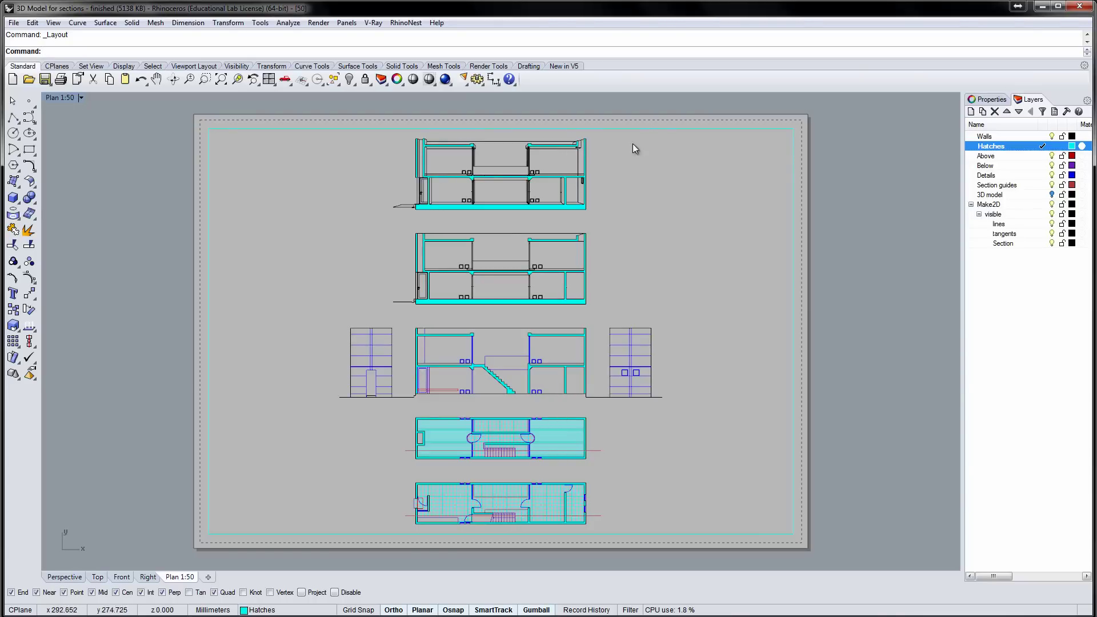
Set the layout's detail view scale to 1.0 millimeters on layout for 50.0 millimeters in model
{"action": "left_click", "coordinate": [656, 129]}
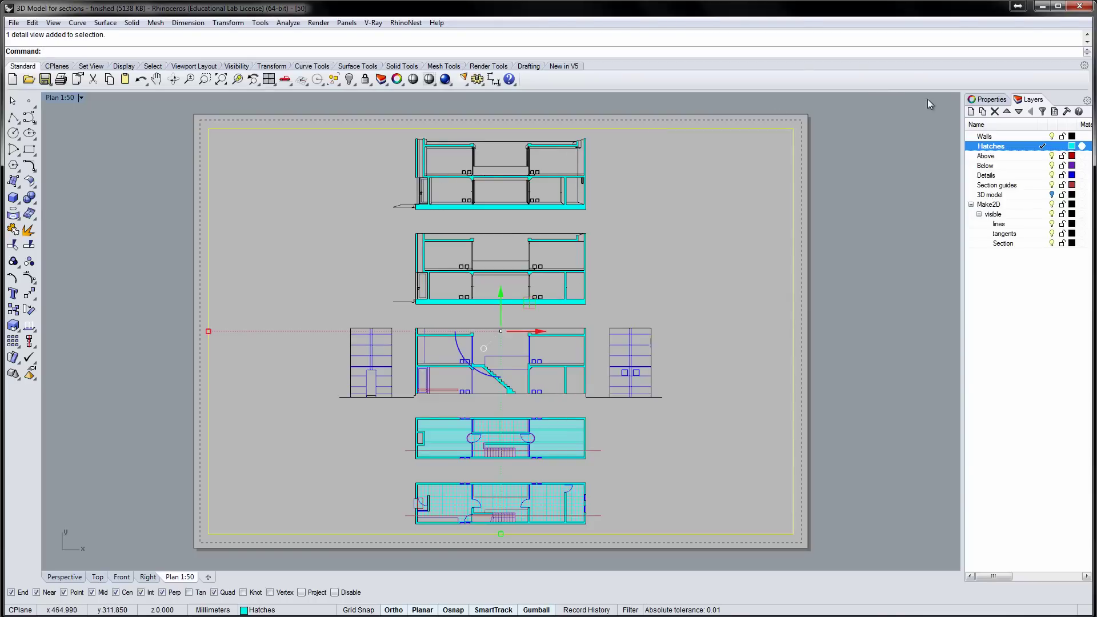
{"action": "left_click", "coordinate": [991, 99]}
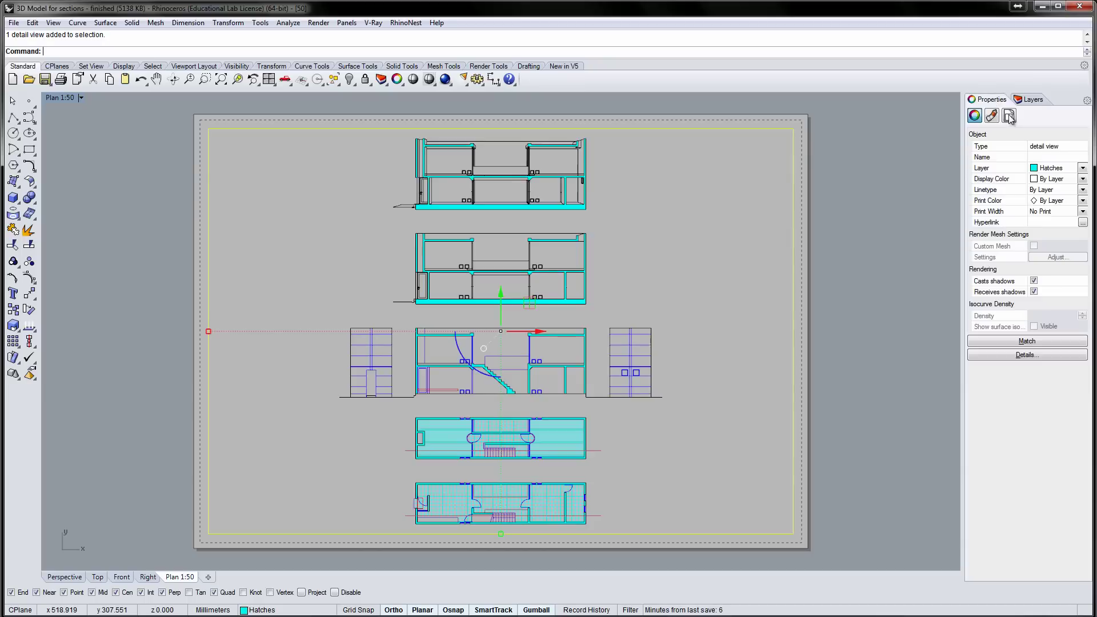
{"action": "left_click", "coordinate": [1009, 116]}
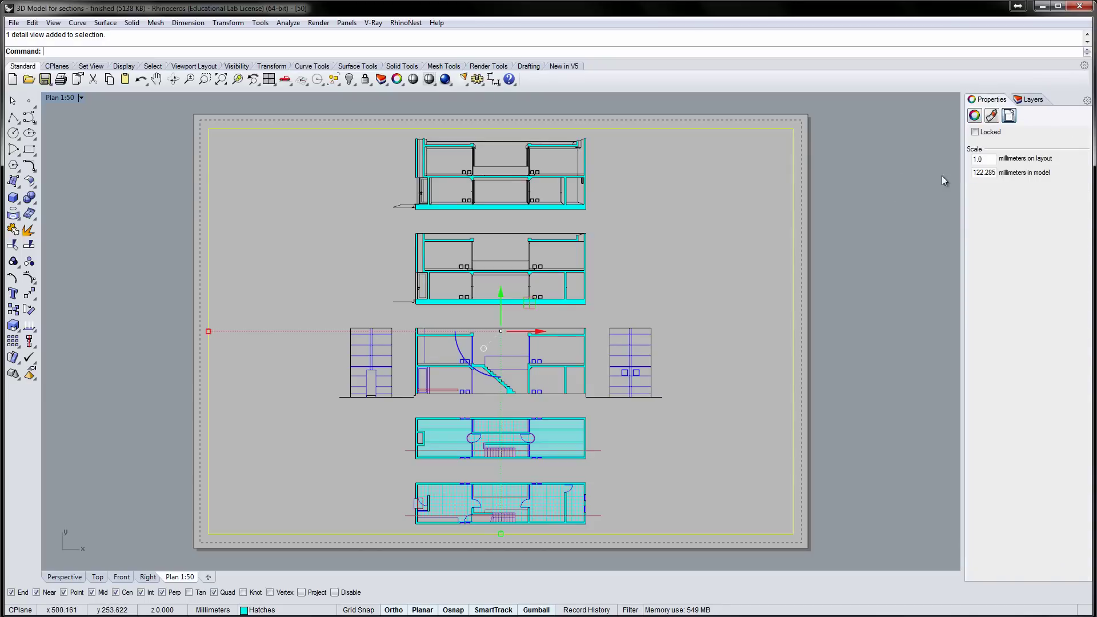
{"action": "double_click", "coordinate": [975, 174]}
{"action": "key", "text": "Tab"}
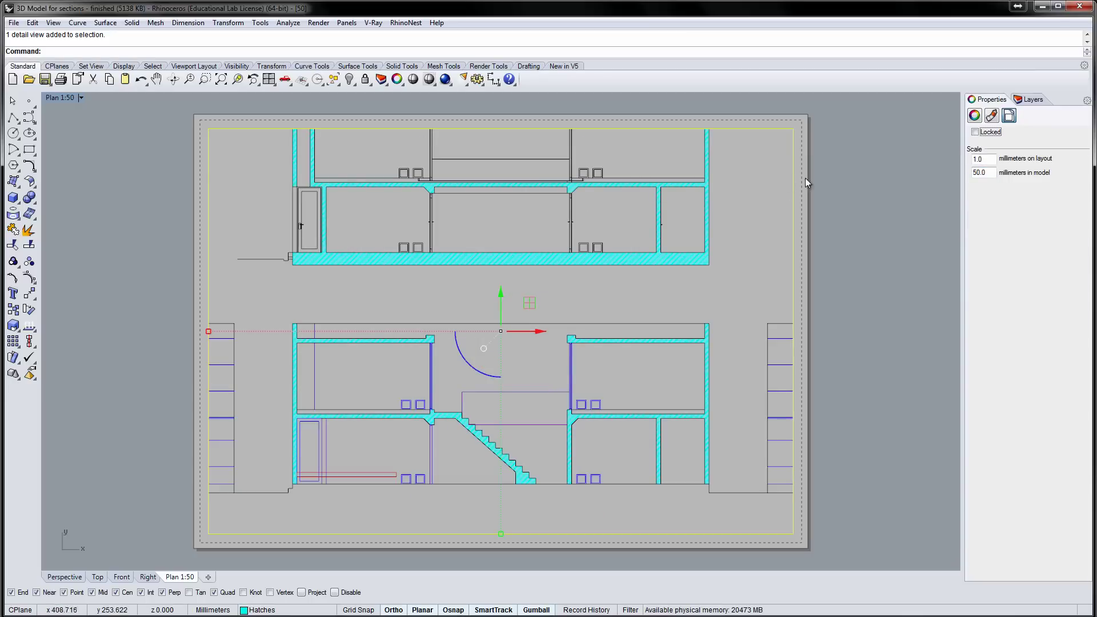
Activate the detail view, reposition the model inside it to frame both floor plans, and return to the layout page
{"action": "left_click", "coordinate": [750, 200]}
{"action": "double_click", "coordinate": [750, 200]}
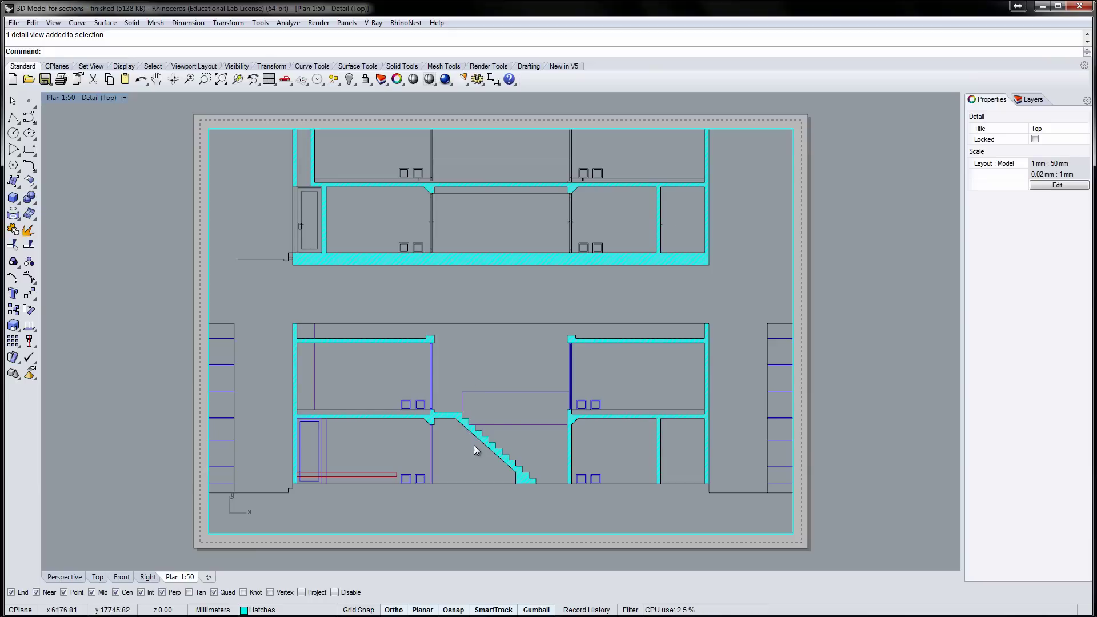
{"action": "mouse_move", "coordinate": [474, 445]}
{"action": "right_mouse_down"}
{"action": "mouse_move", "coordinate": [463, 234]}
{"action": "mouse_move", "coordinate": [469, 303]}
{"action": "mouse_move", "coordinate": [474, 189]}
{"action": "right_mouse_up"}
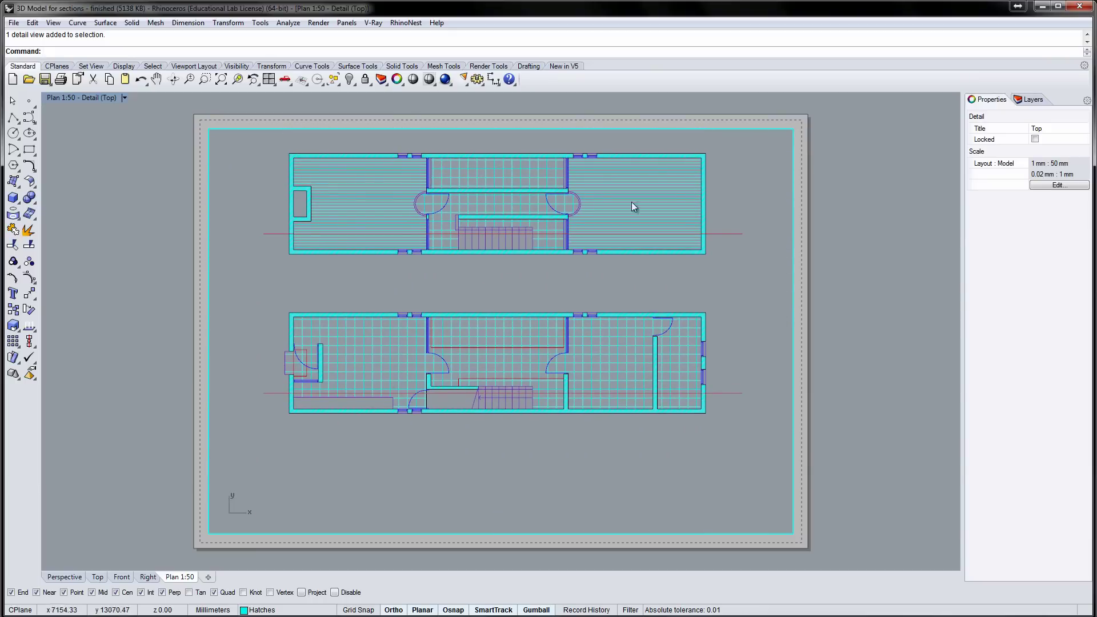
{"action": "double_click", "coordinate": [872, 229]}
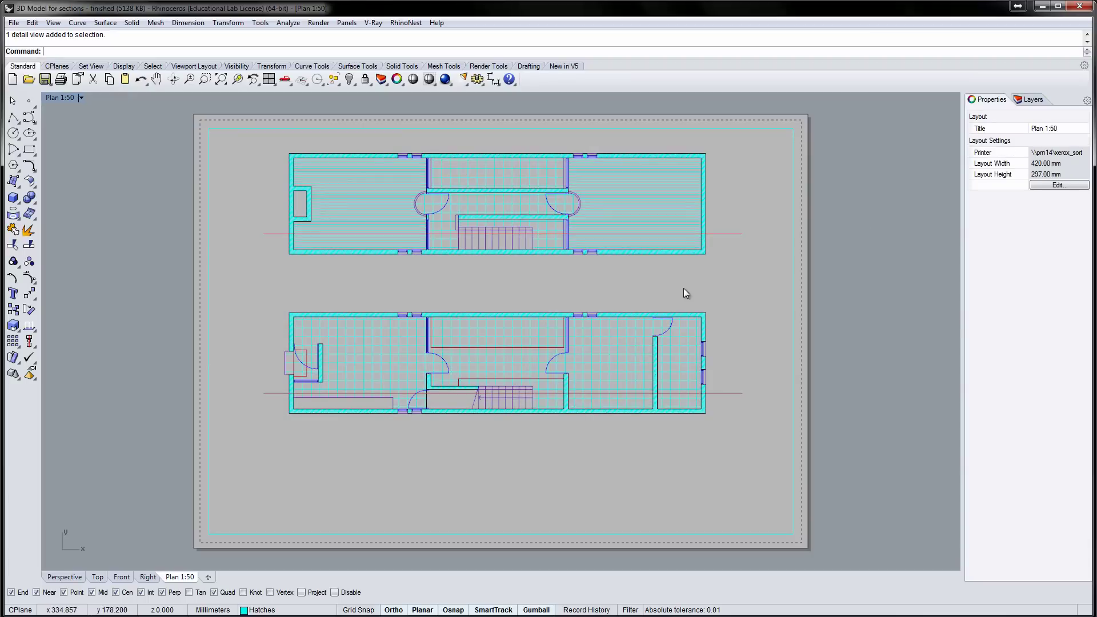
Turn on the detail frame's control points, raise its lower edge to between the two plans, and turn the points off
{"action": "left_click", "coordinate": [791, 357]}
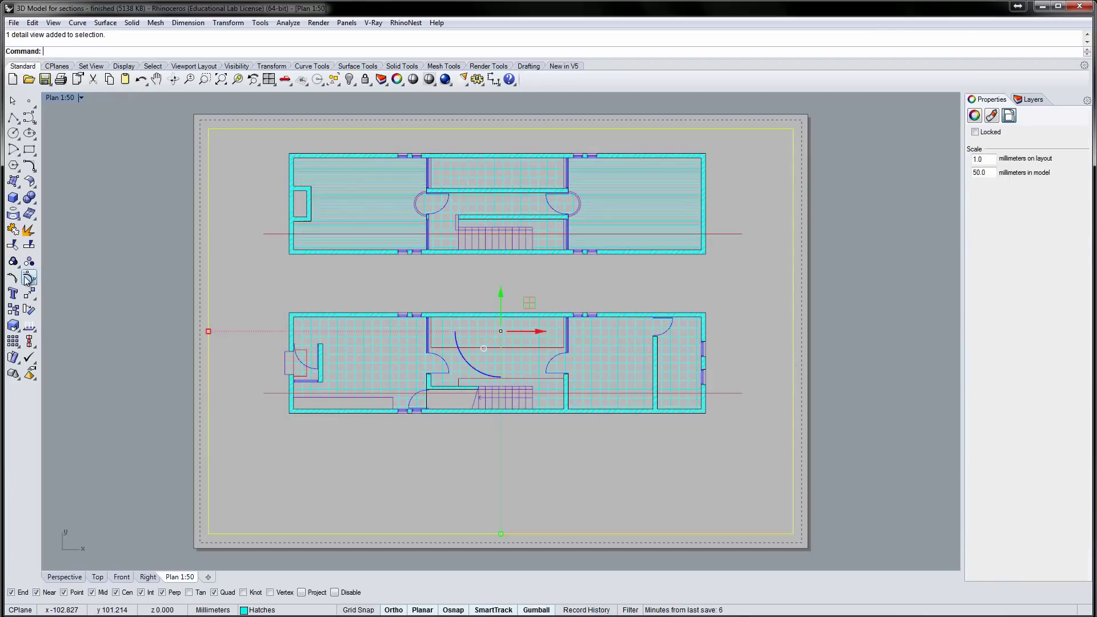
{"action": "left_click", "coordinate": [29, 293]}
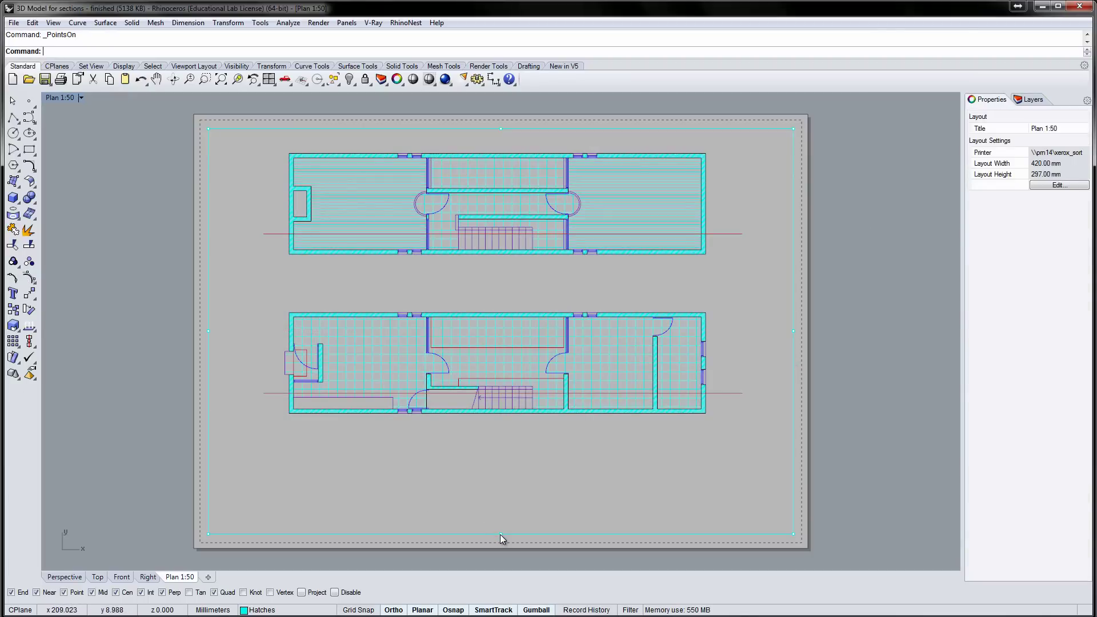
{"action": "left_click_drag", "start_coordinate": [501, 535], "coordinate": [496, 278]}
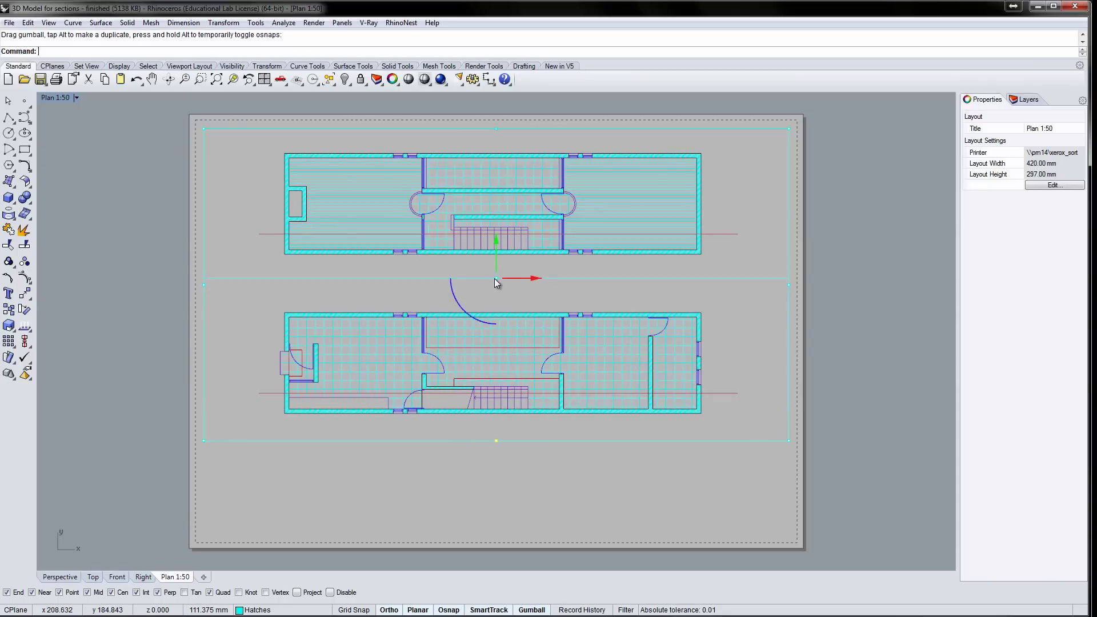
{"action": "right_click", "coordinate": [25, 307]}
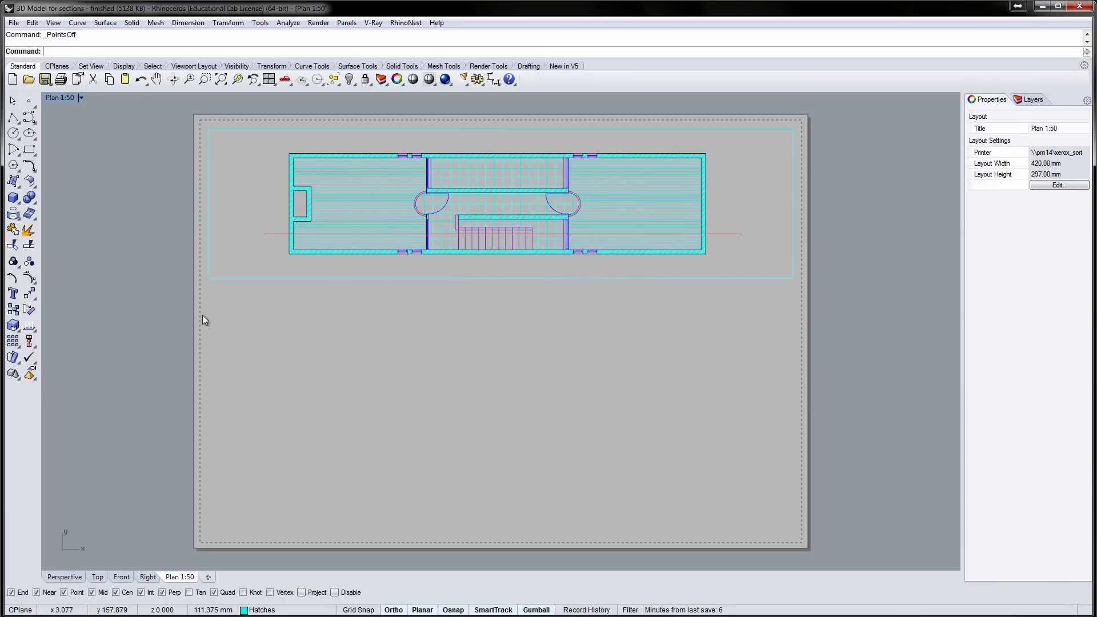
Copy the shortened detail view straight down so the copy's upper edge meets the original's lower edge
{"action": "left_click", "coordinate": [223, 280]}
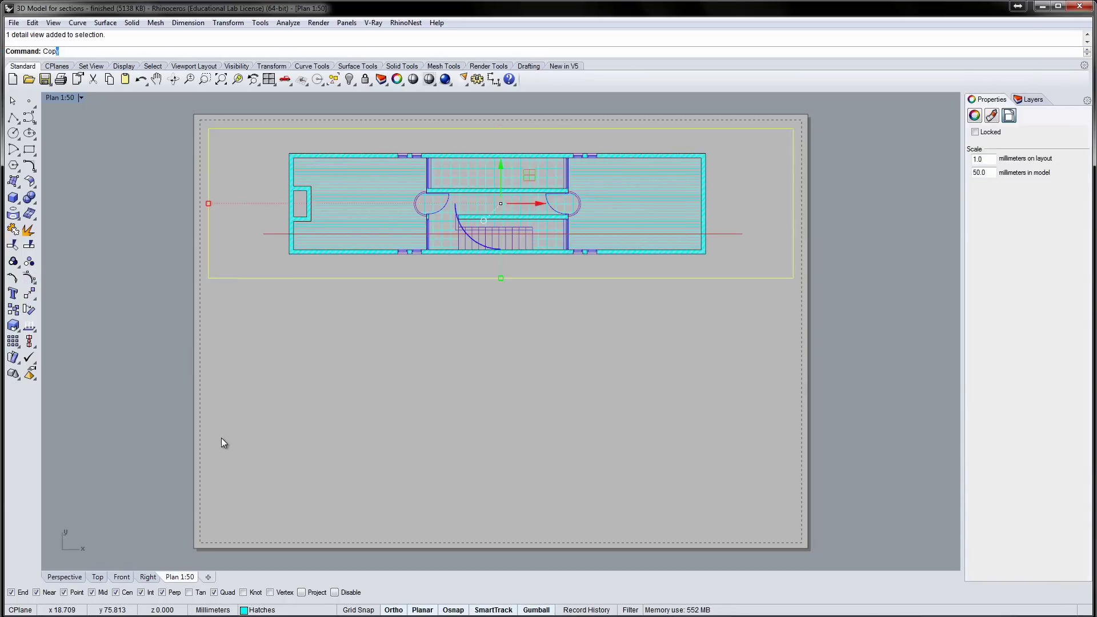
{"action": "key", "text": "Return"}
{"action": "left_click", "coordinate": [208, 133]}
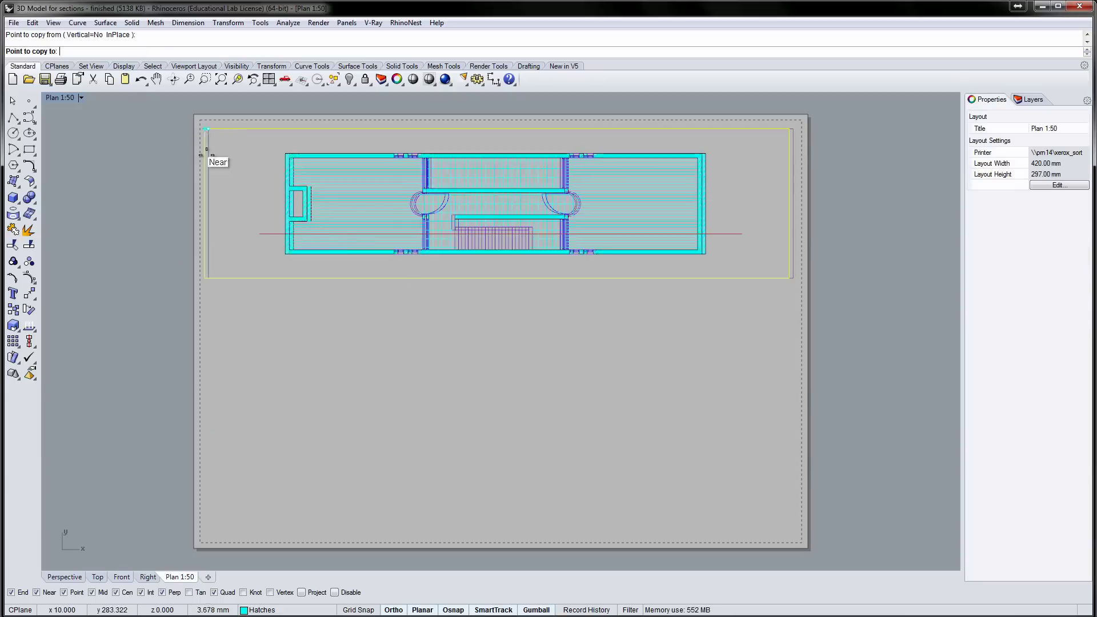
{"action": "left_click", "coordinate": [208, 280]}
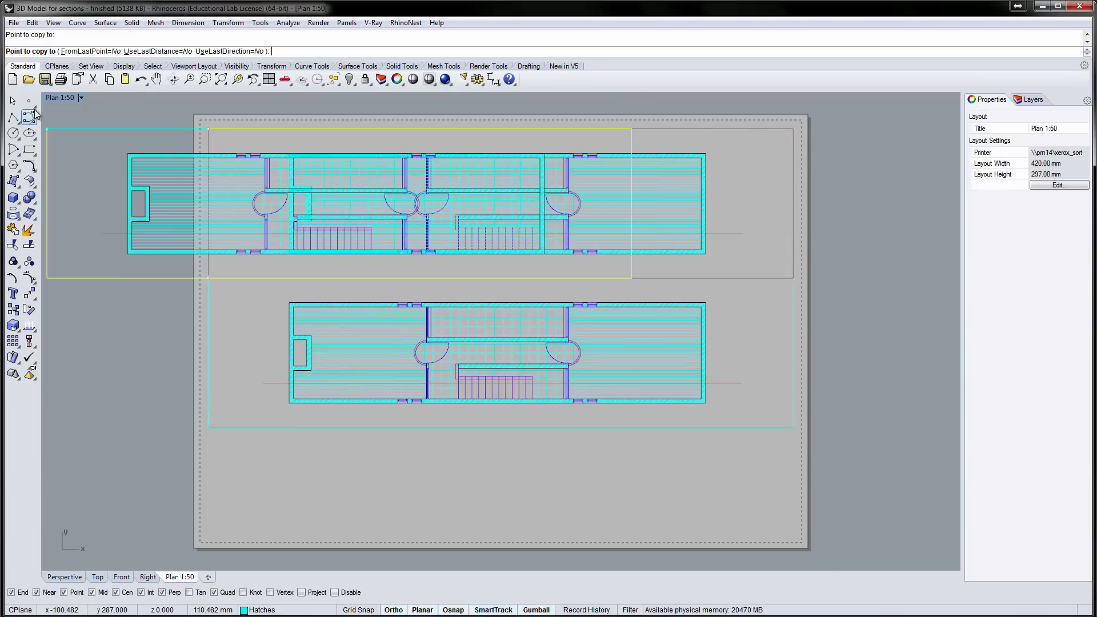
{"action": "key", "text": "Escape"}
{"action": "key", "text": "Escape"}
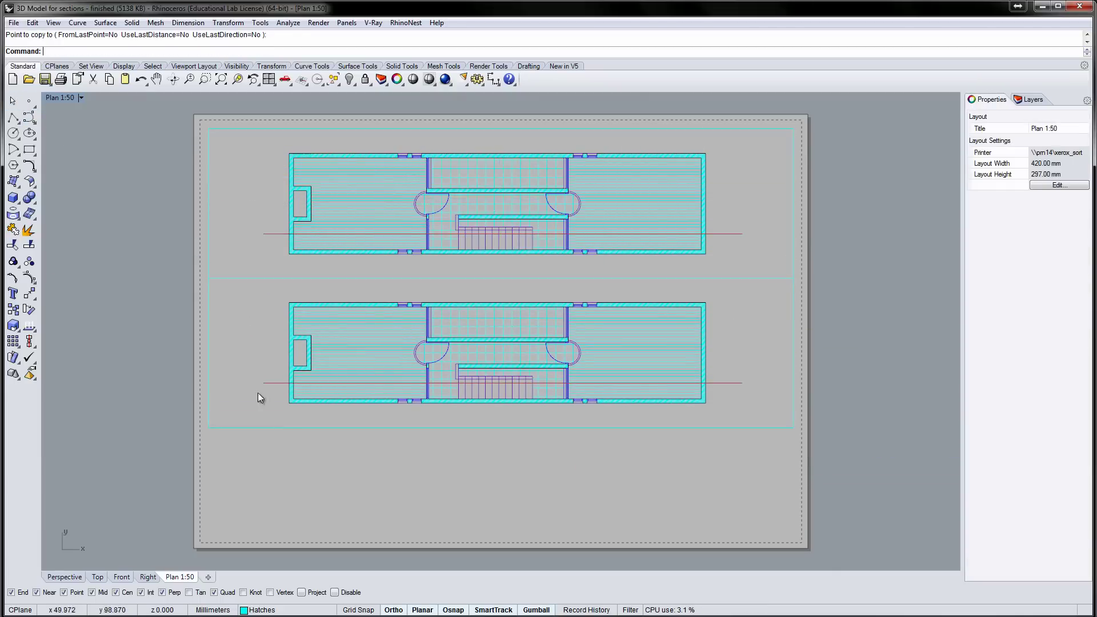
Activate the lower detail view, reposition the model inside it to frame the ground floor plan, and return to the layout page
{"action": "double_click", "coordinate": [234, 361]}
{"action": "mouse_move", "coordinate": [255, 348]}
{"action": "right_mouse_down"}
{"action": "mouse_move", "coordinate": [252, 302]}
{"action": "mouse_move", "coordinate": [262, 338]}
{"action": "right_mouse_up"}
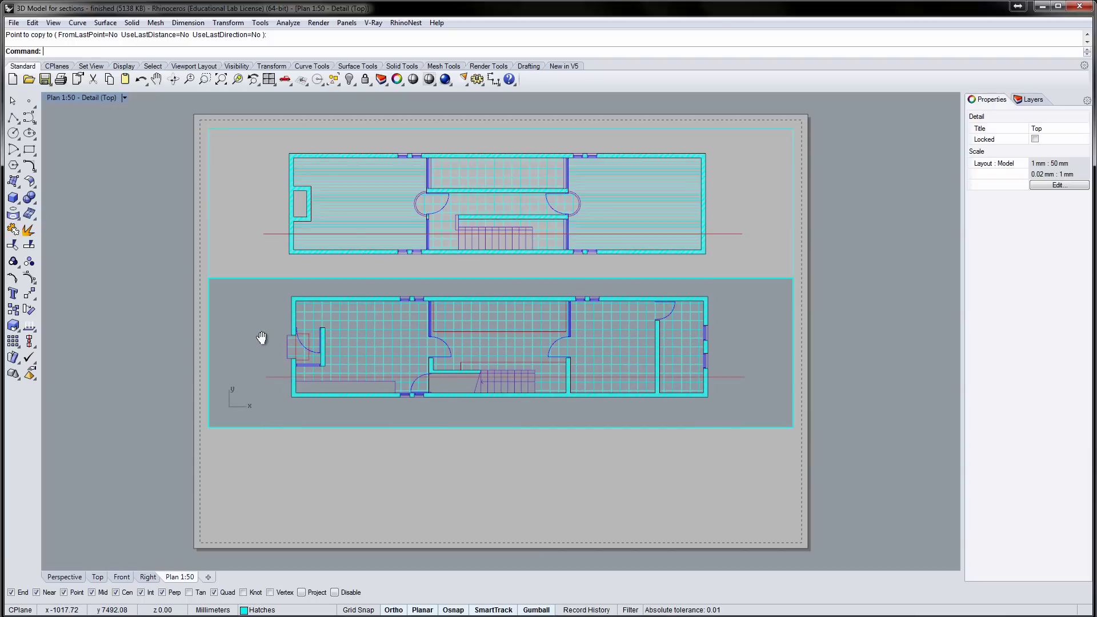
{"action": "double_click", "coordinate": [282, 457]}
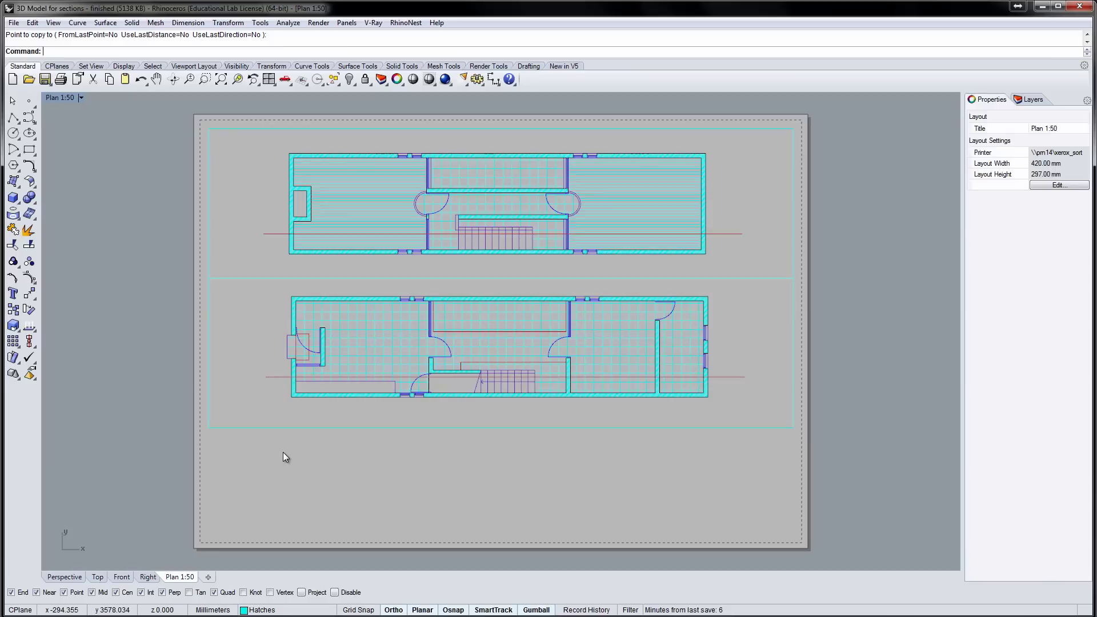
Draw a vertical polyline guide about 161 mm long straight down from the upper plan's lower-left outer corner
{"action": "left_click", "coordinate": [14, 117]}
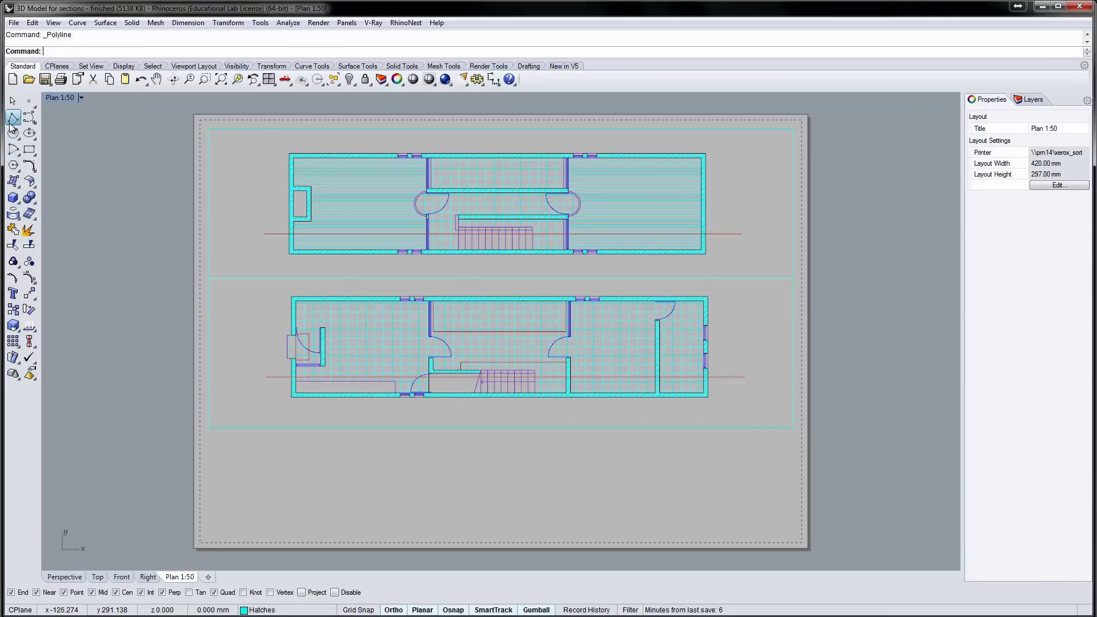
{"action": "left_click", "coordinate": [289, 253]}
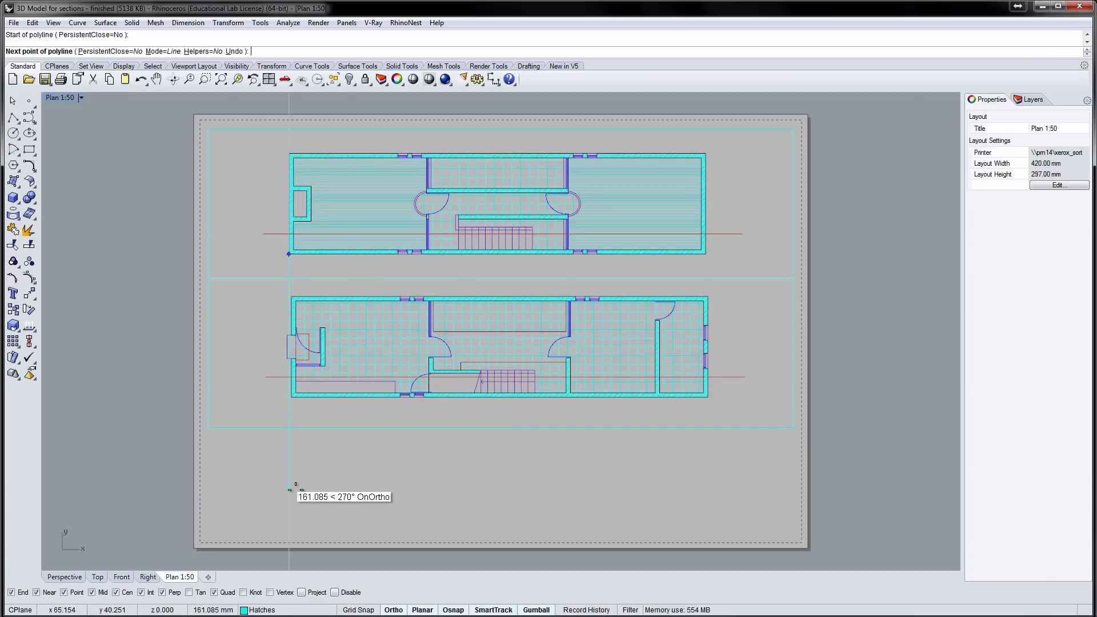
{"action": "key", "text": "Escape"}
Move the lower detail view sideways until its plan's left outer wall lines up with the vertical guide, and delete the guide
{"action": "scroll", "coordinate": [251, 309], "scroll_direction": "up", "scroll_amount": 5}
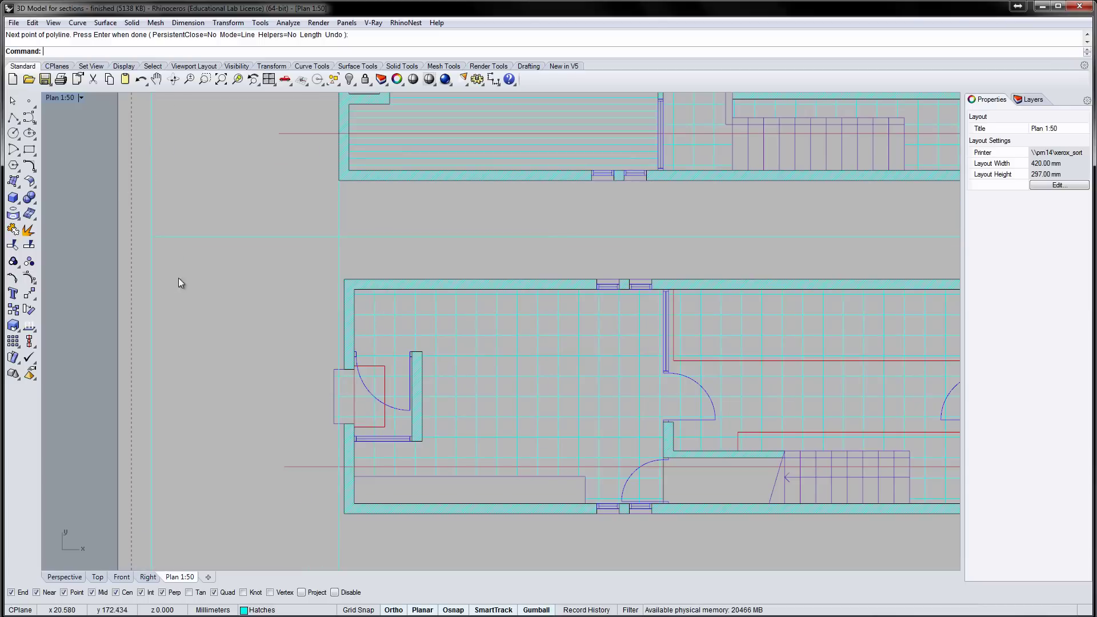
{"action": "left_click", "coordinate": [149, 286]}
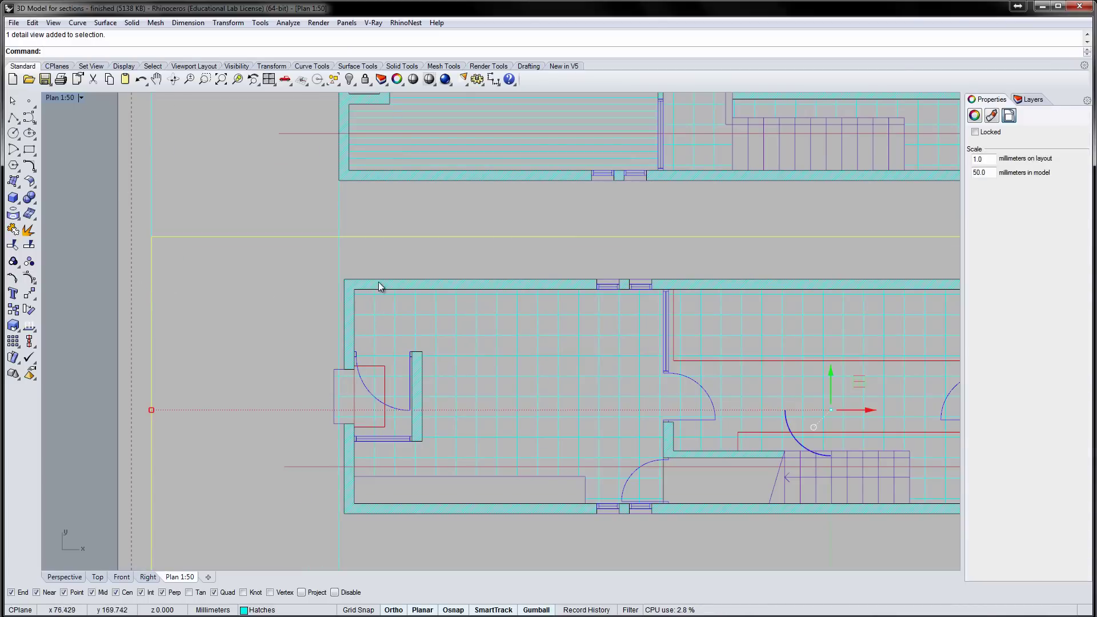
{"action": "scroll", "coordinate": [378, 282], "scroll_direction": "up", "scroll_amount": 4}
{"action": "left_click_drag", "start_coordinate": [280, 276], "coordinate": [259, 276]}
{"action": "scroll", "coordinate": [249, 224], "scroll_direction": "down", "scroll_amount": 3}
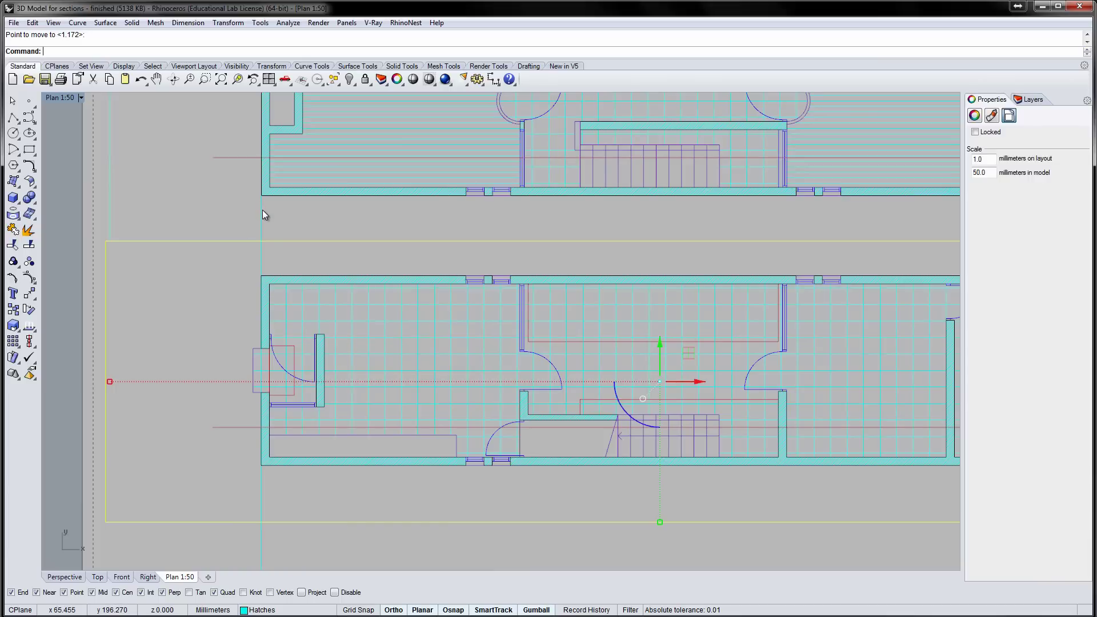
{"action": "left_click", "coordinate": [262, 210]}
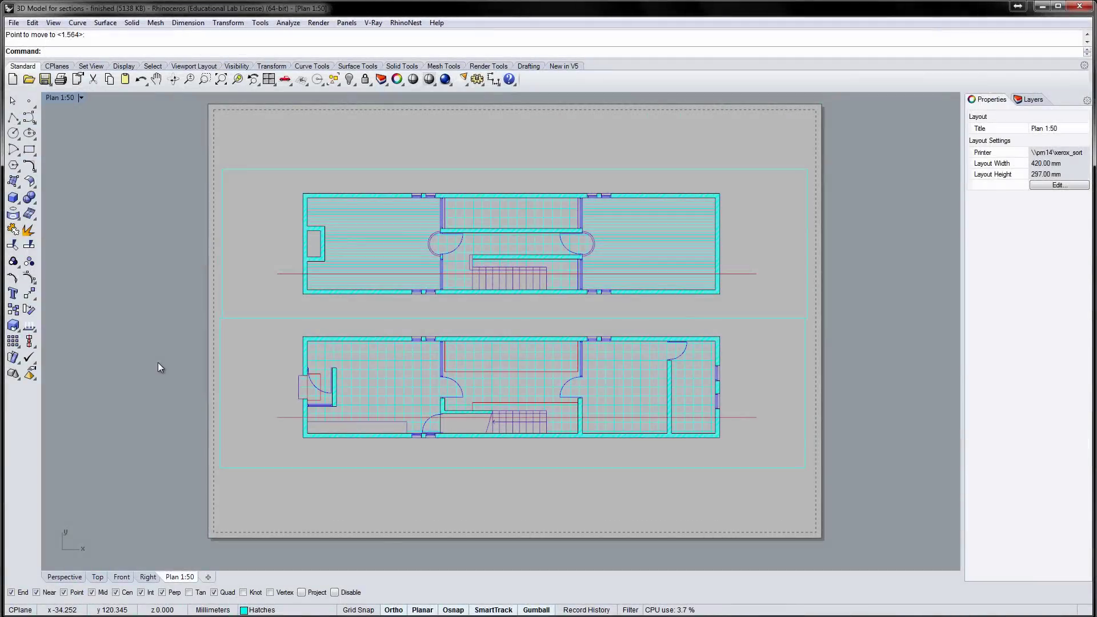
Add the text "Upper floor 1:50" in Arial at 6 mm height beneath the left end of the upper plan
{"action": "key", "text": "Return"}
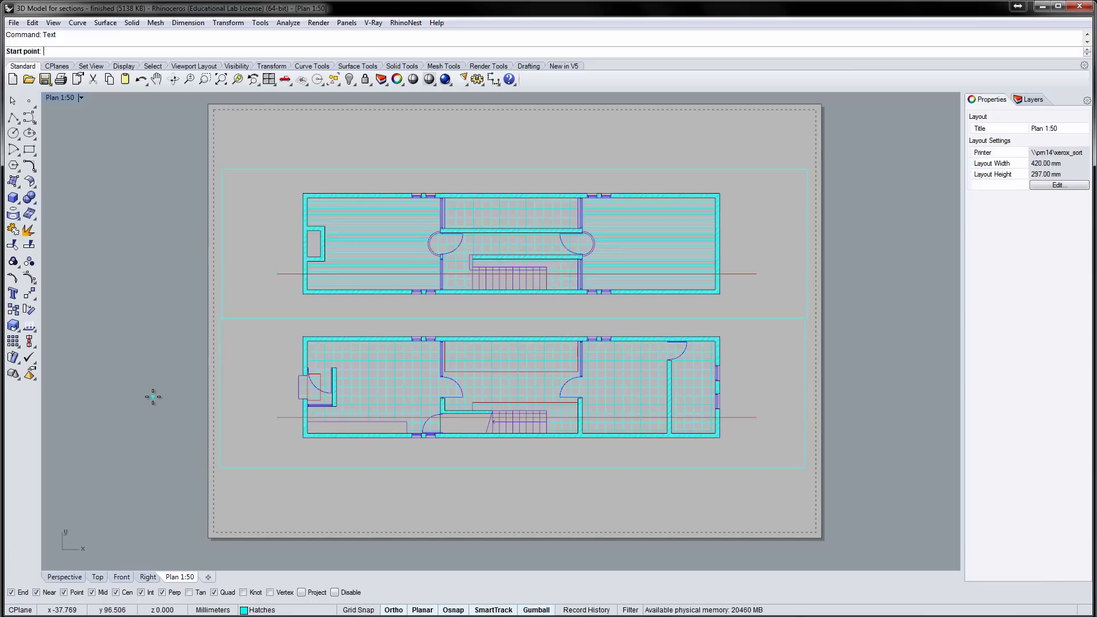
{"action": "left_click", "coordinate": [304, 314]}
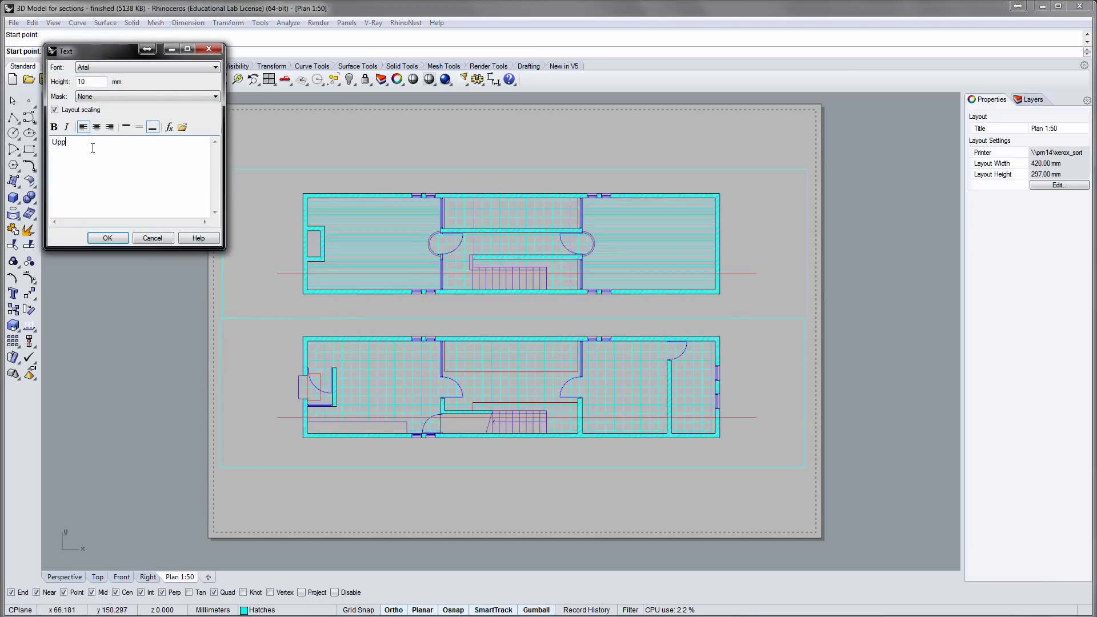
{"action": "type", "text": "Upper floor 1:50"}
{"action": "double_click", "coordinate": [95, 79]}
{"action": "type", "text": "6"}
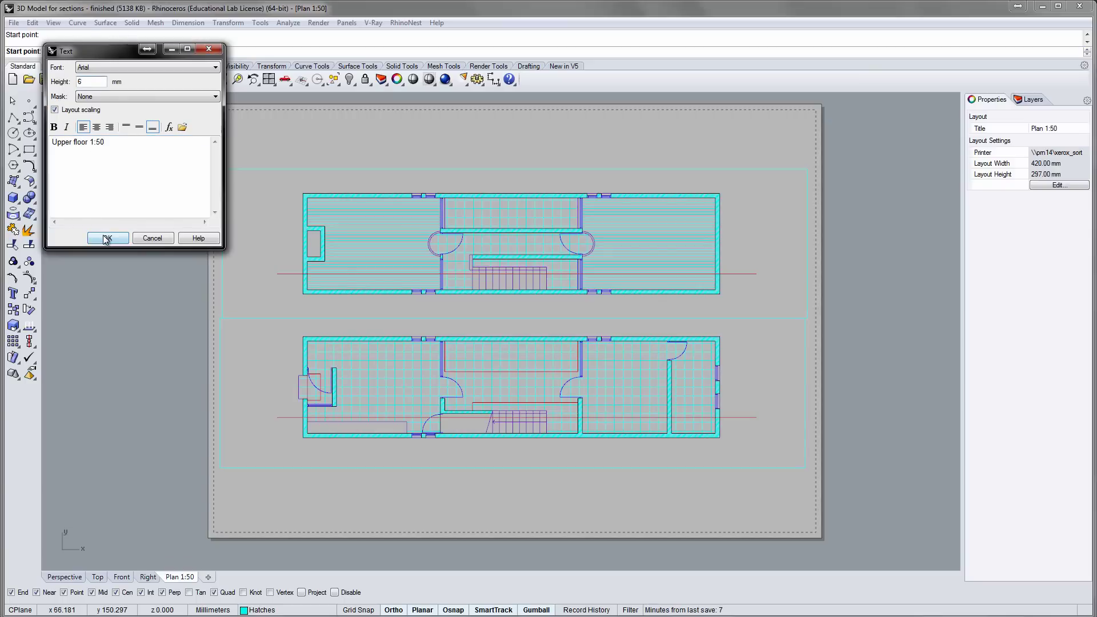
{"action": "left_click", "coordinate": [106, 239]}
Move the "Upper floor 1:50" label straight up about 5 mm, closer to the upper plan
{"action": "left_click", "coordinate": [296, 305]}
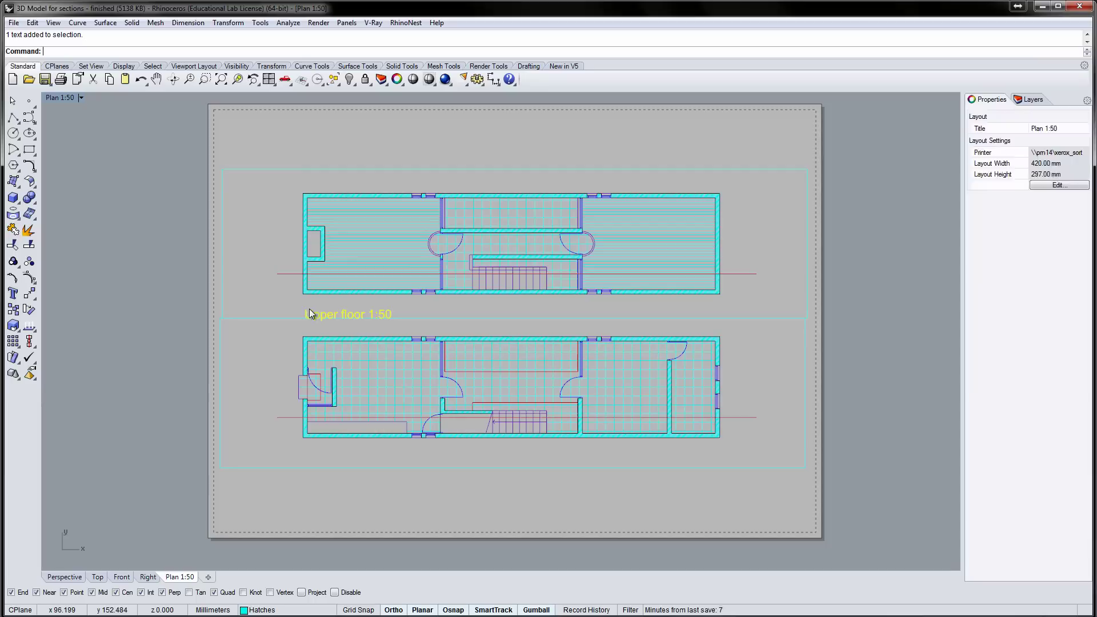
{"action": "type", "text": "m"}
{"action": "key", "text": "Return"}
{"action": "left_click", "coordinate": [274, 301]}
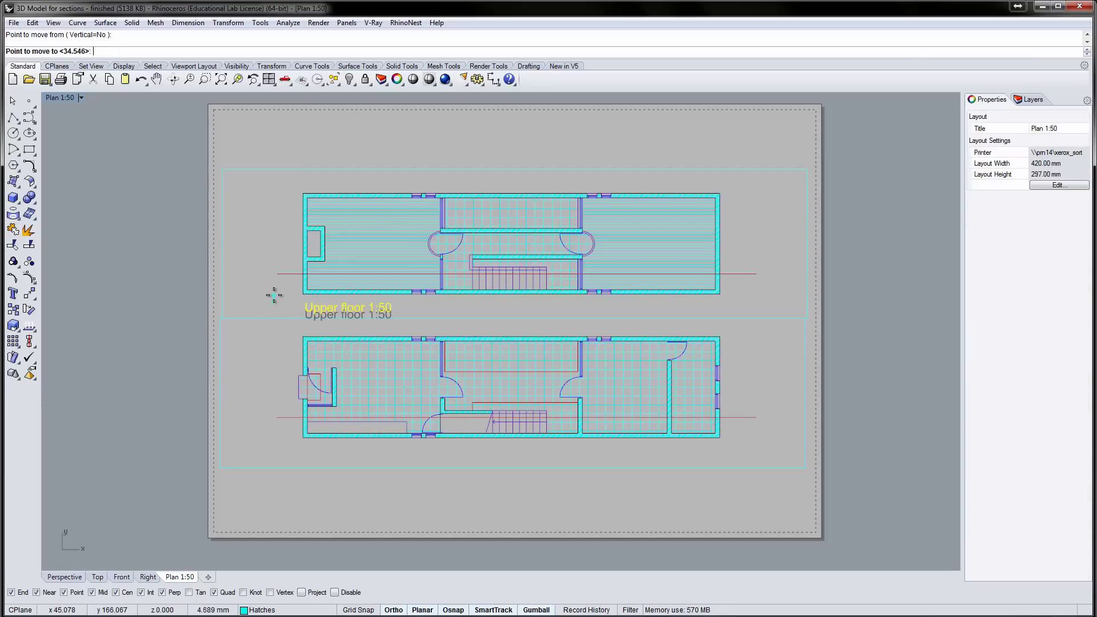
{"action": "left_click", "coordinate": [274, 295]}
Copy the "Upper floor 1:50" label straight down to just beneath the lower plan
{"action": "type", "text": "copy"}
{"action": "key", "text": "Return"}
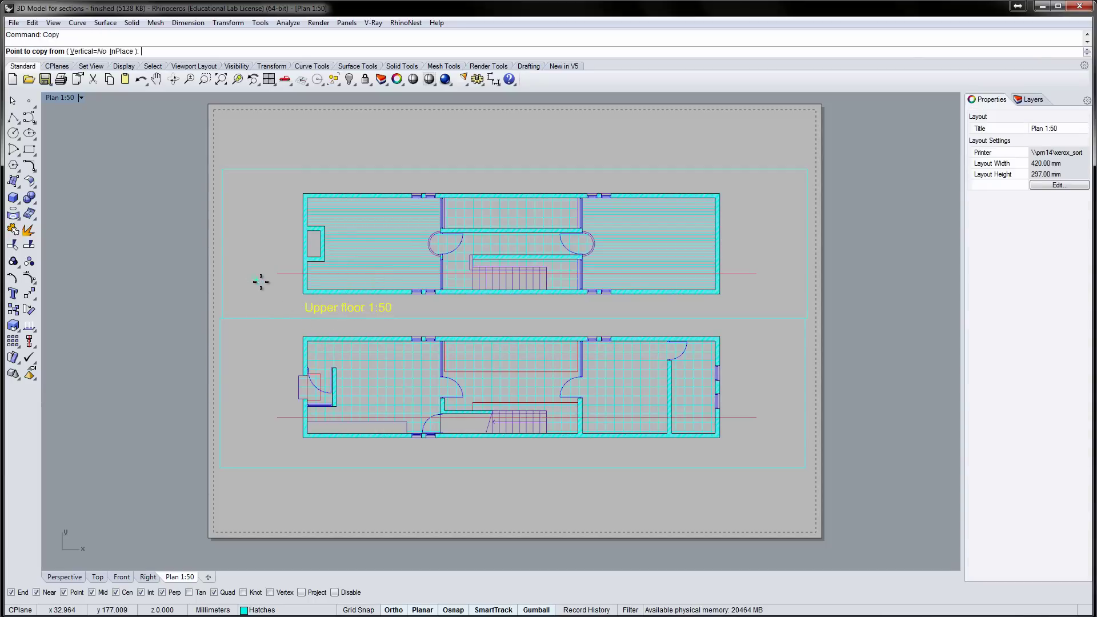
{"action": "left_click", "coordinate": [306, 301]}
{"action": "left_click", "coordinate": [306, 443]}
{"action": "key", "text": "Return"}
Change the copied label beneath the lower plan to read "Ground floor 1:50"
{"action": "double_click", "coordinate": [309, 443]}
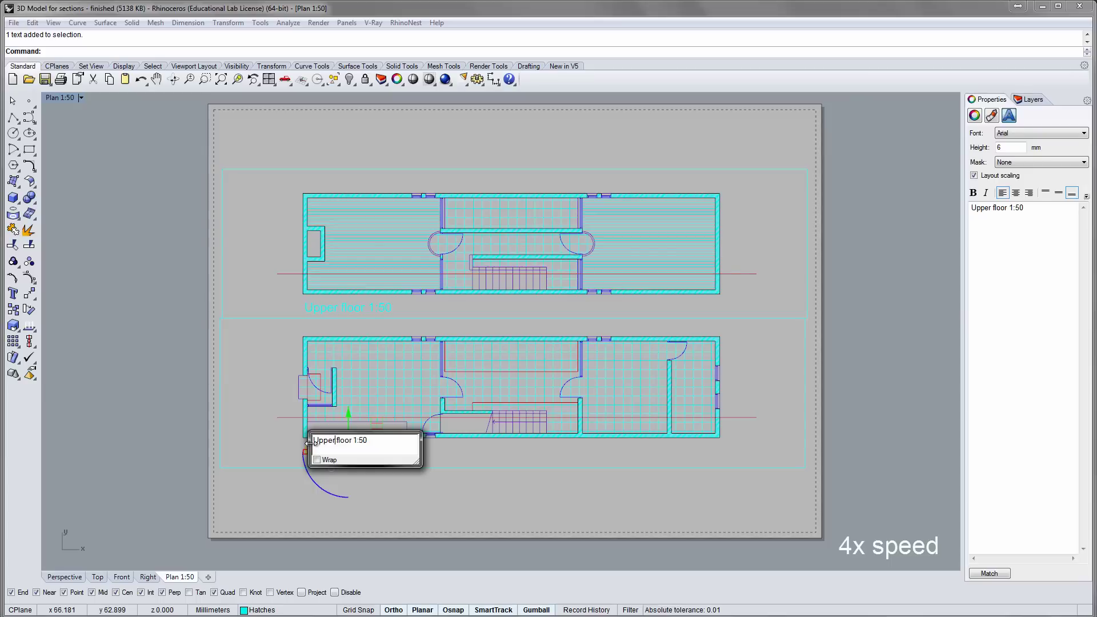
{"action": "double_click", "coordinate": [313, 441]}
{"action": "type", "text": "Ground"}
{"action": "left_click", "coordinate": [304, 368]}
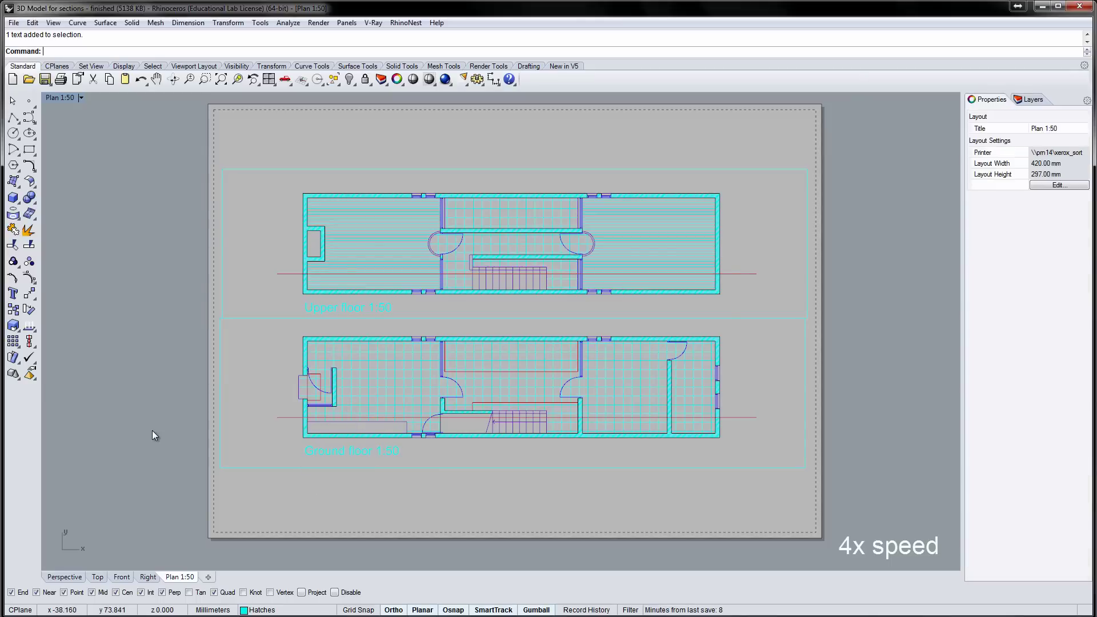
Print the Plan 1:50 layout to Adobe PDF as Plan 1-50.pdf
{"action": "right_click", "coordinate": [183, 576]}
{"action": "left_click", "coordinate": [203, 565]}
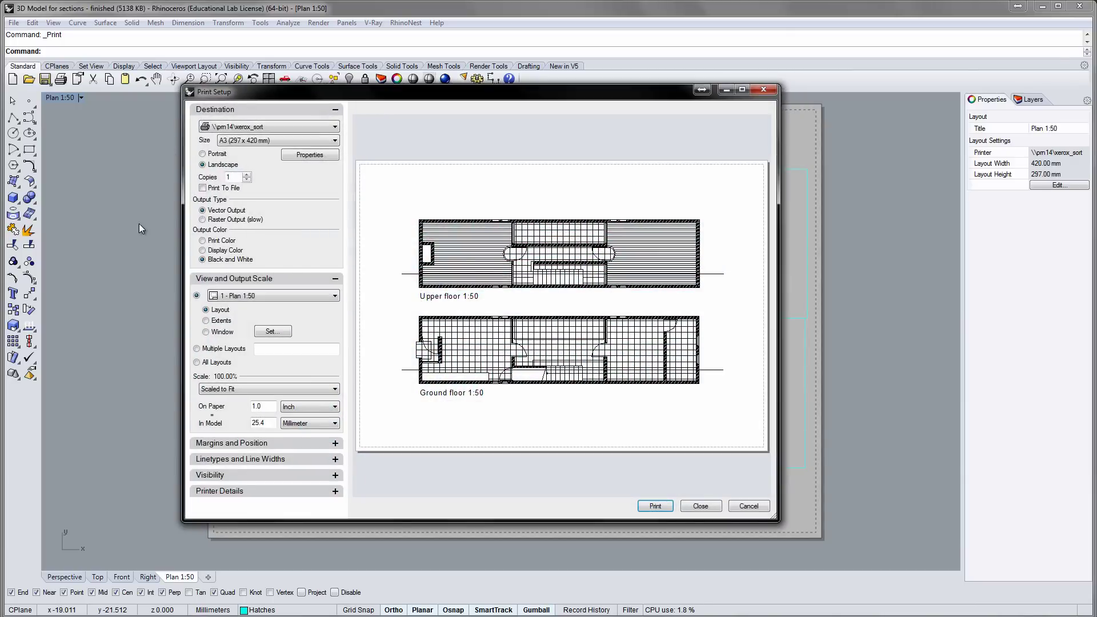
{"action": "left_click", "coordinate": [250, 126]}
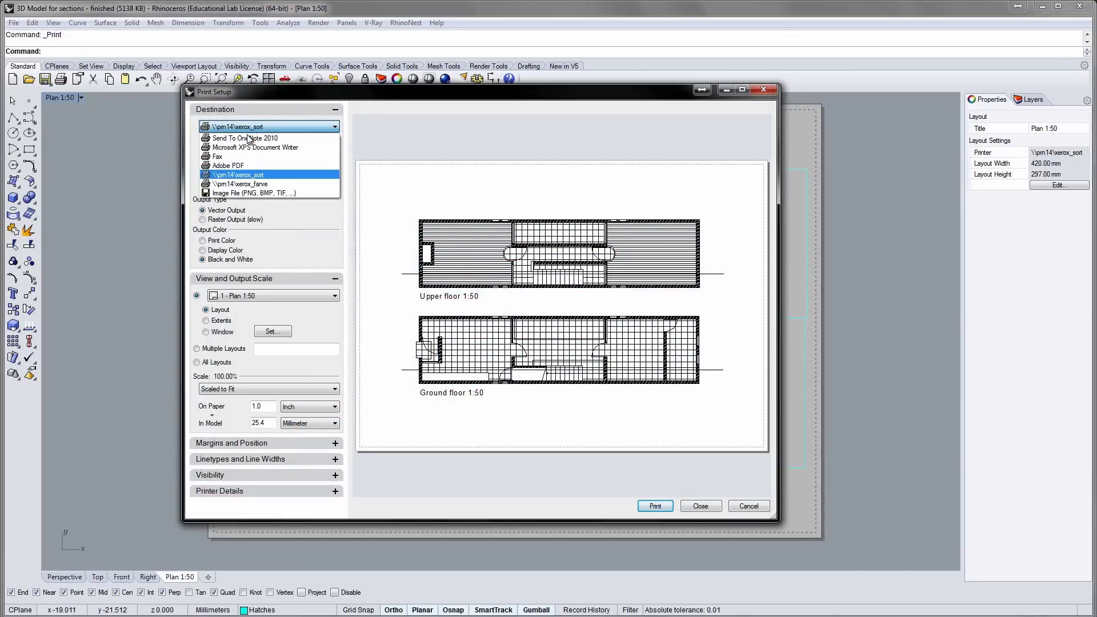
{"action": "left_click", "coordinate": [231, 166]}
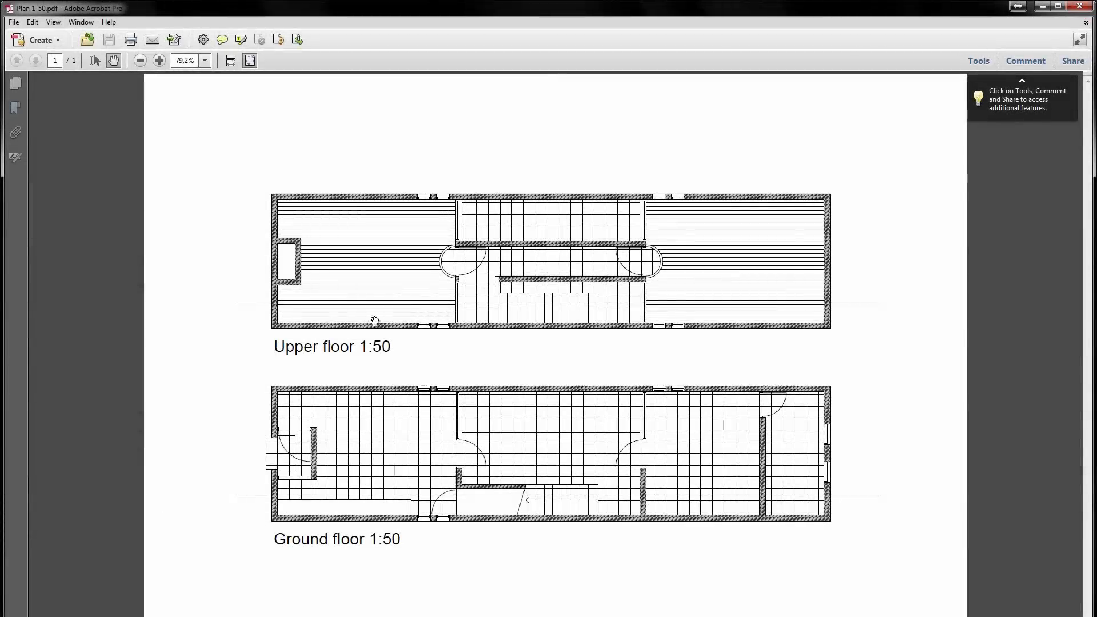
Examine the line weights and wall hatching around the upper floor's windows with Marquee Zoom in the PDF, and close it
{"action": "right_click", "coordinate": [429, 301]}
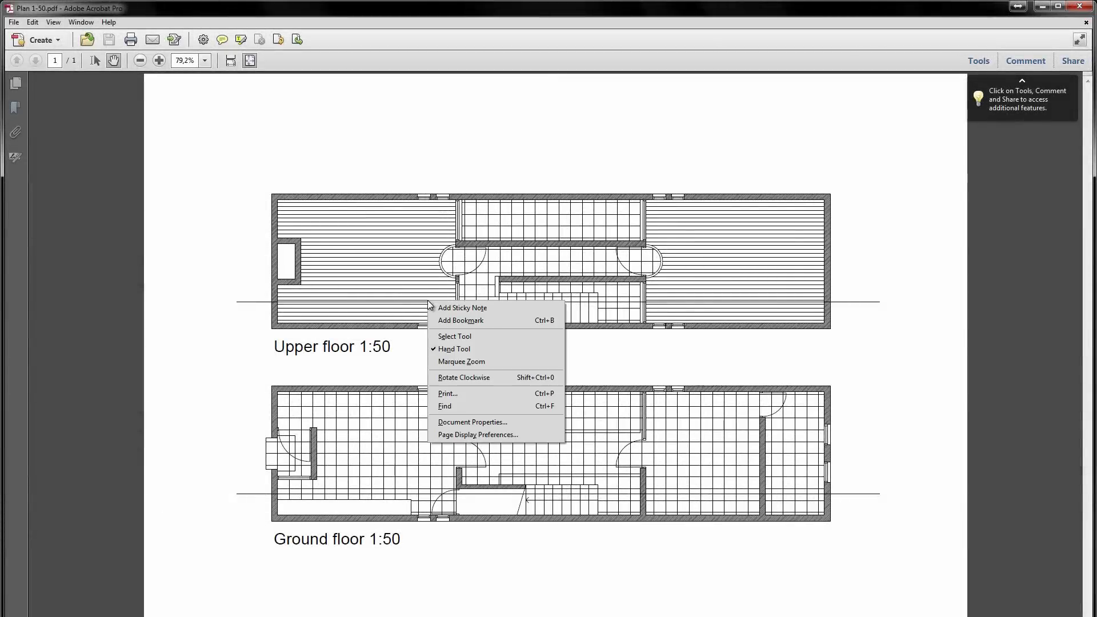
{"action": "left_click", "coordinate": [457, 362]}
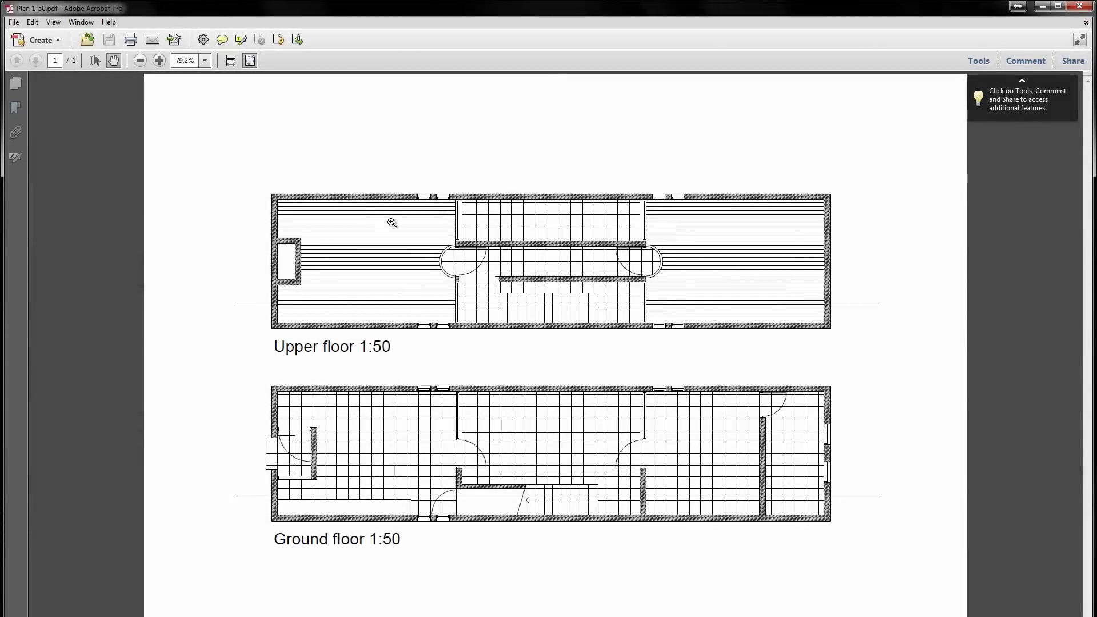
{"action": "left_click_drag", "start_coordinate": [483, 237], "coordinate": [407, 186]}
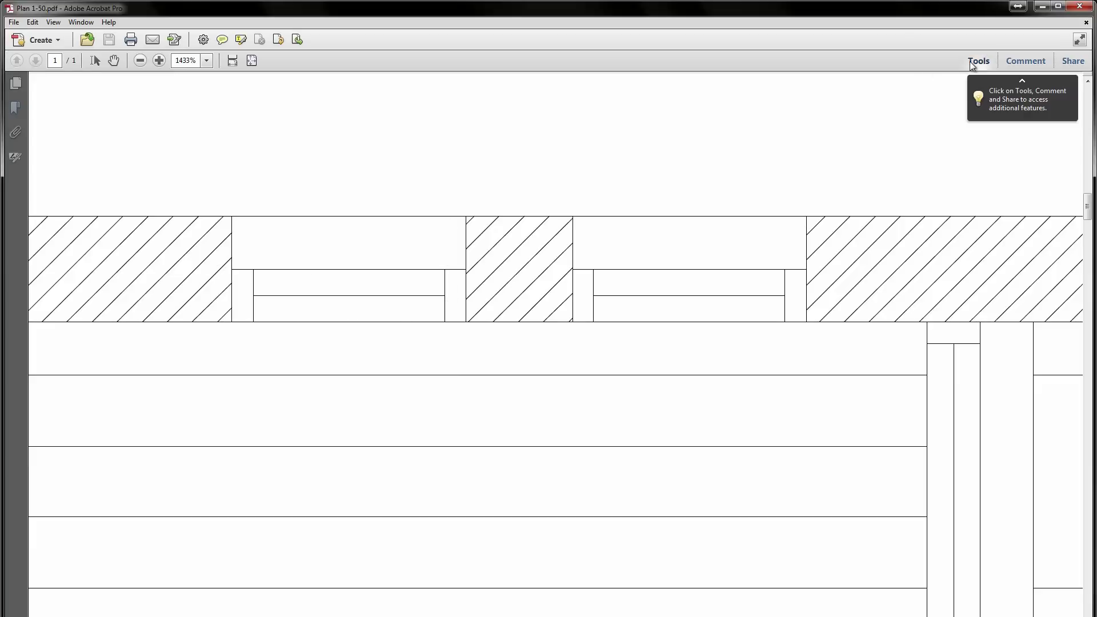
{"action": "left_click", "coordinate": [1079, 7]}
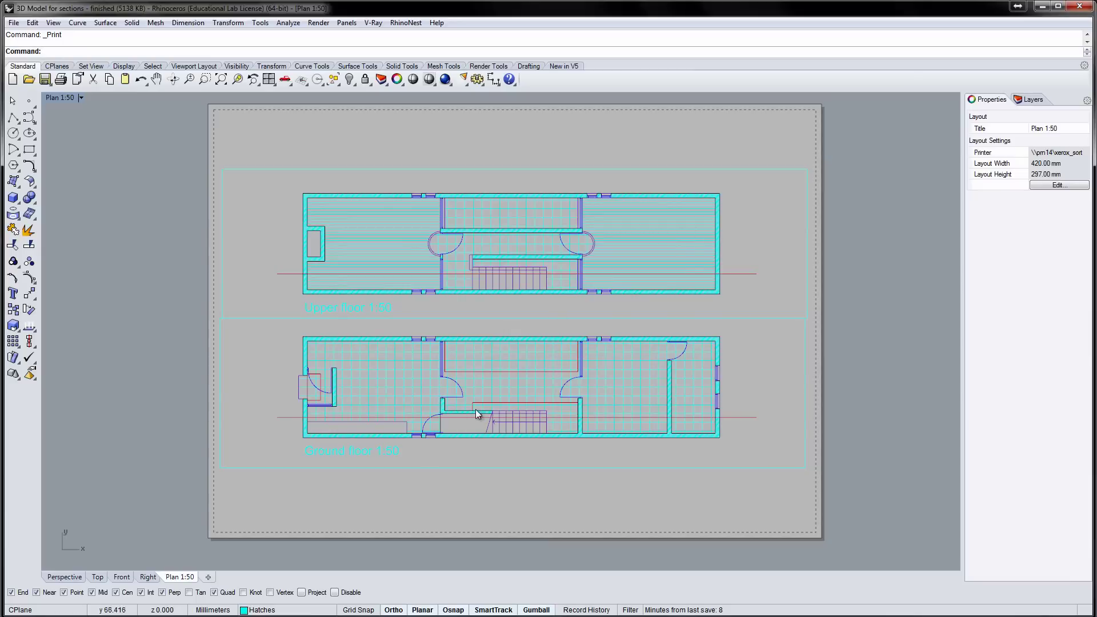
Widen the layer list to show the print settings and set the print color of all layers to black
{"action": "left_click", "coordinate": [1028, 100]}
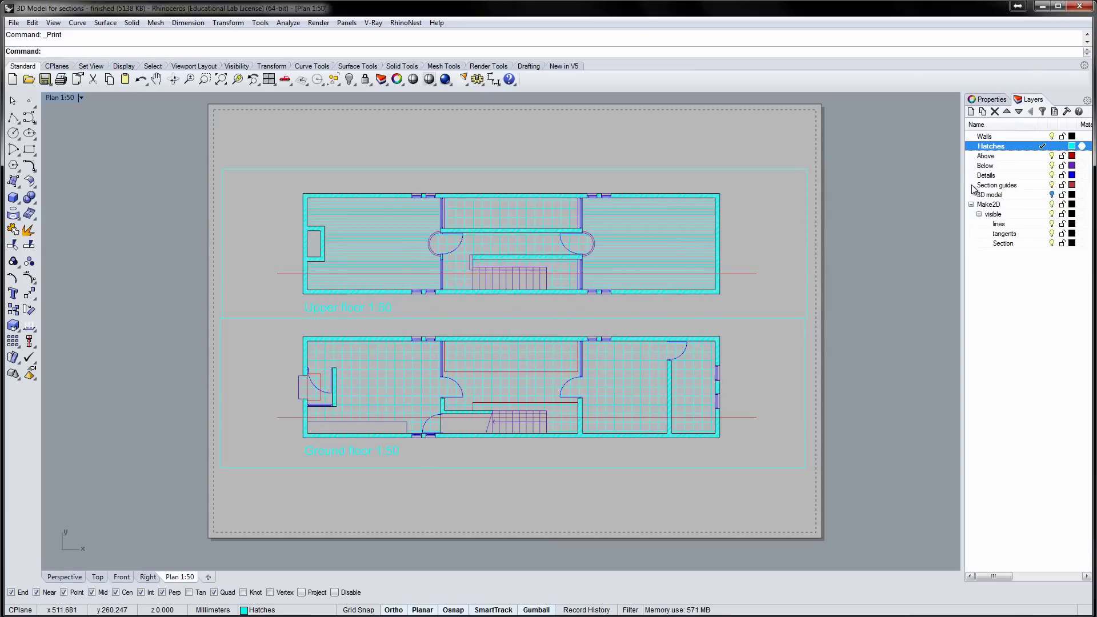
{"action": "mouse_move", "coordinate": [964, 184]}
{"action": "left_mouse_down"}
{"action": "mouse_move", "coordinate": [821, 189]}
{"action": "mouse_move", "coordinate": [834, 187]}
{"action": "left_mouse_up"}
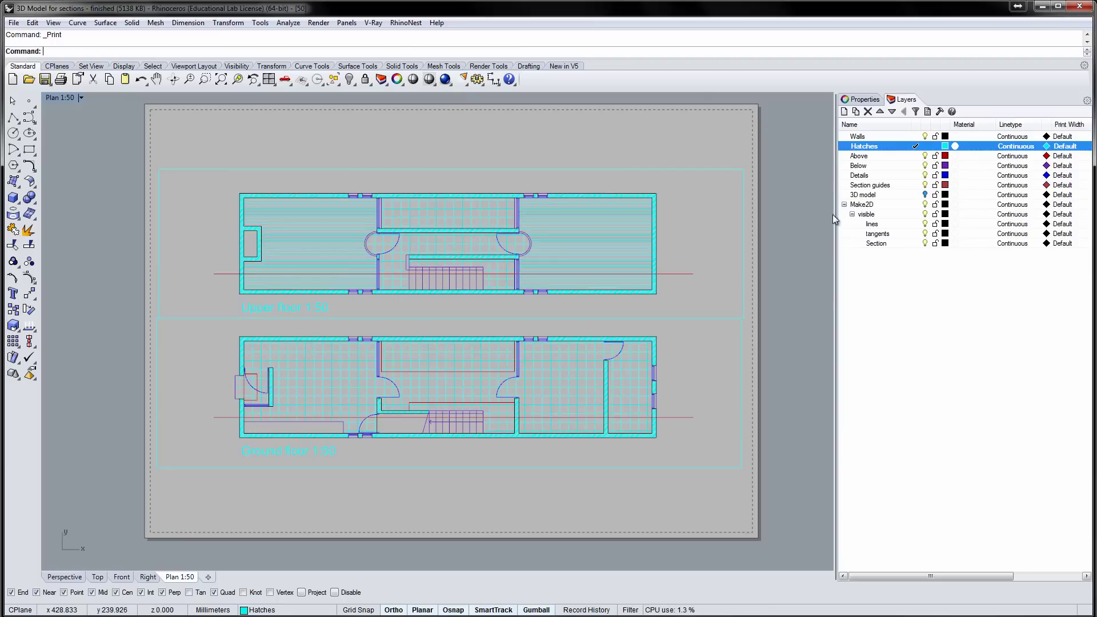
{"action": "left_click", "coordinate": [931, 296]}
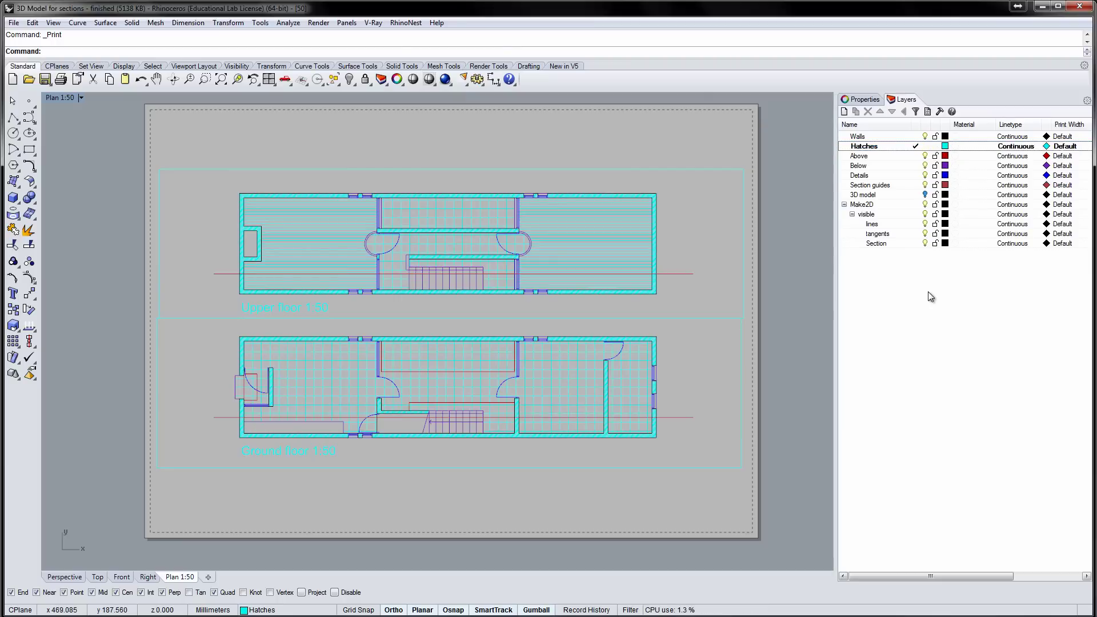
{"action": "left_click", "coordinate": [1045, 138]}
{"action": "left_click", "coordinate": [876, 244], "text": "shift"}
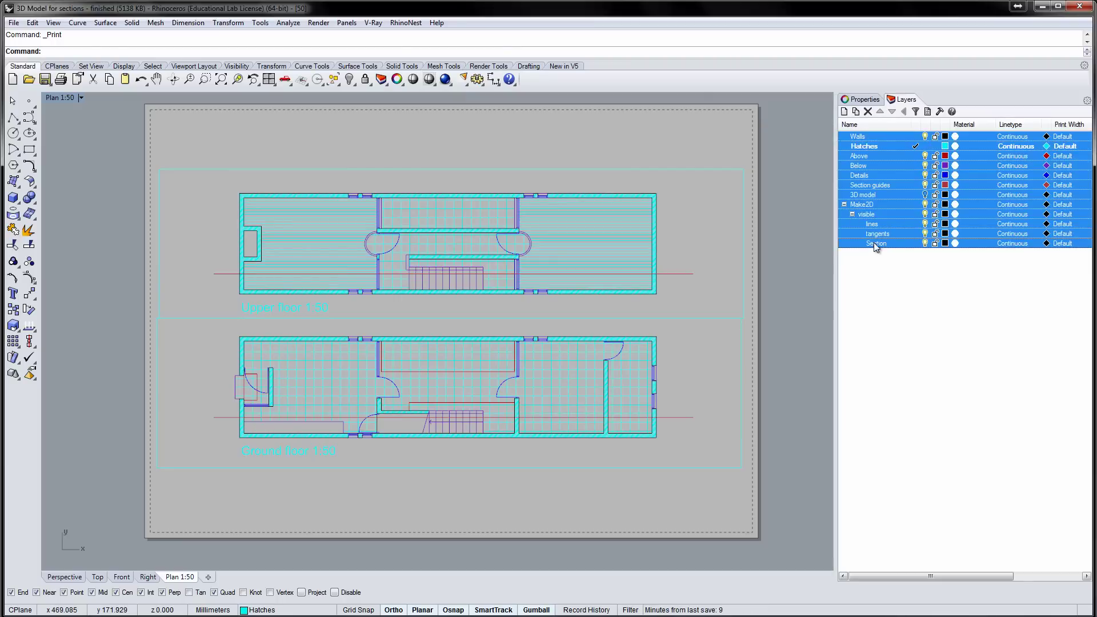
{"action": "left_click", "coordinate": [1046, 243]}
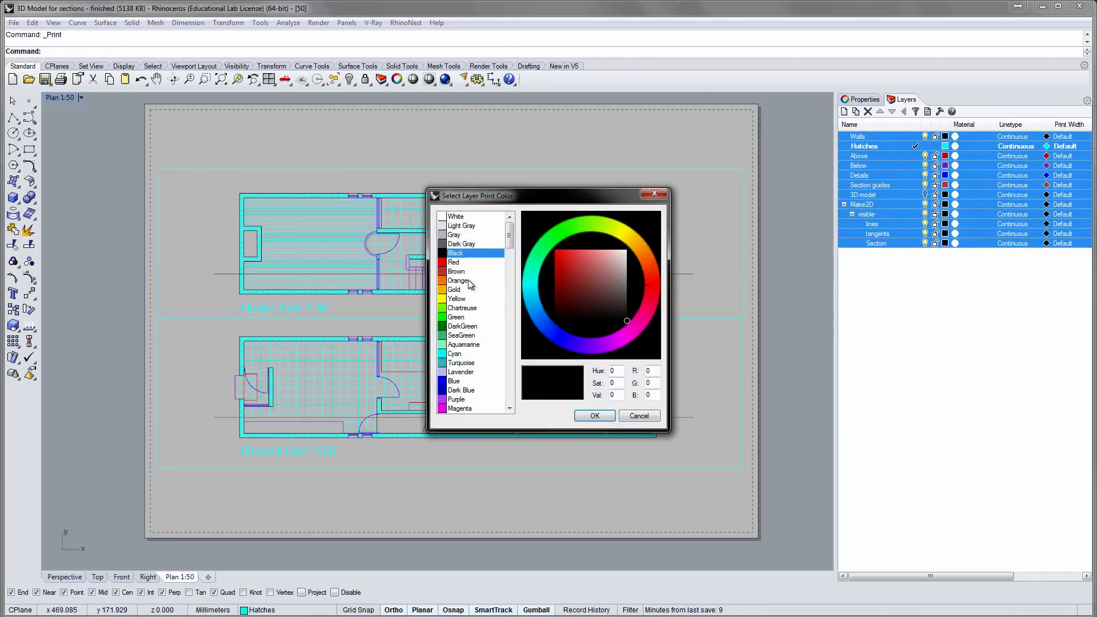
{"action": "left_click", "coordinate": [594, 416]}
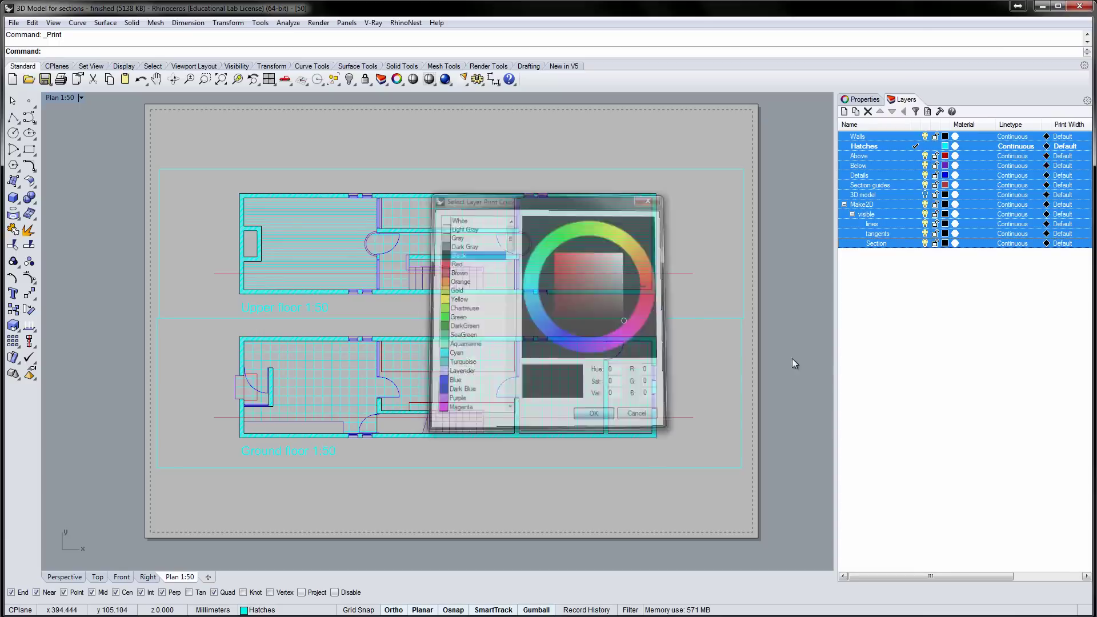
{"action": "left_click", "coordinate": [1006, 305]}
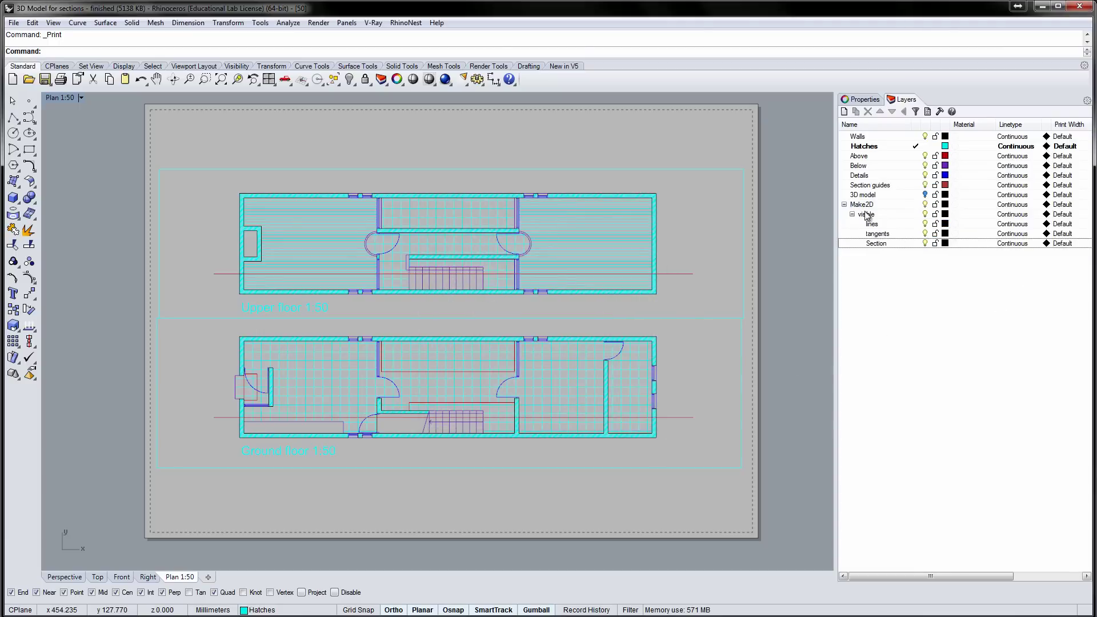
Set the Walls layer's print width to 0.35 mm
{"action": "left_click", "coordinate": [1061, 137]}
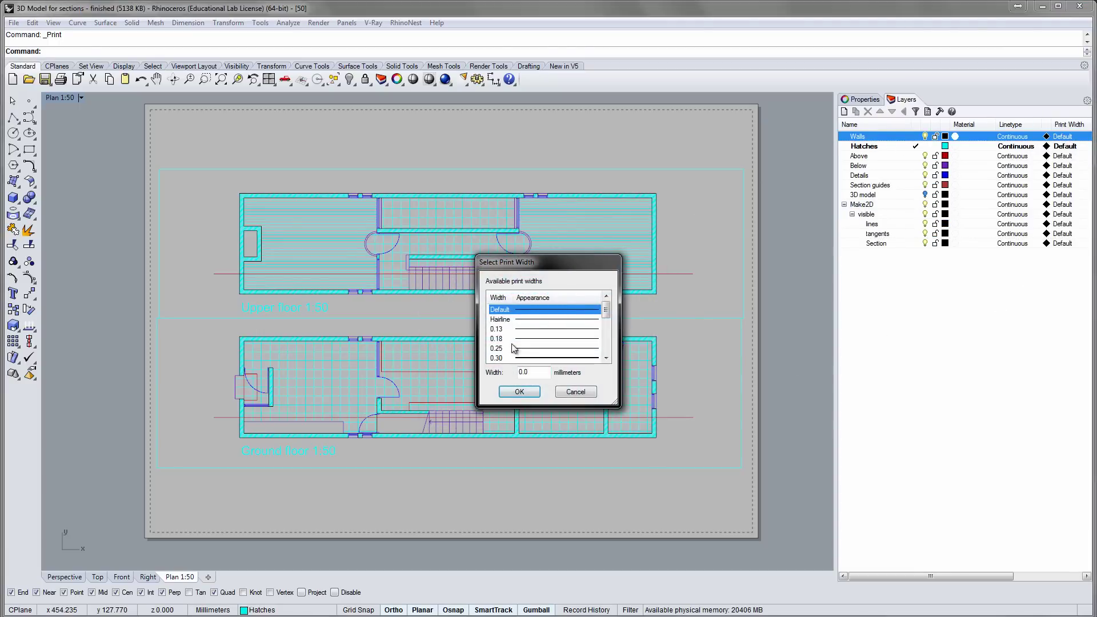
{"action": "left_click", "coordinate": [583, 358]}
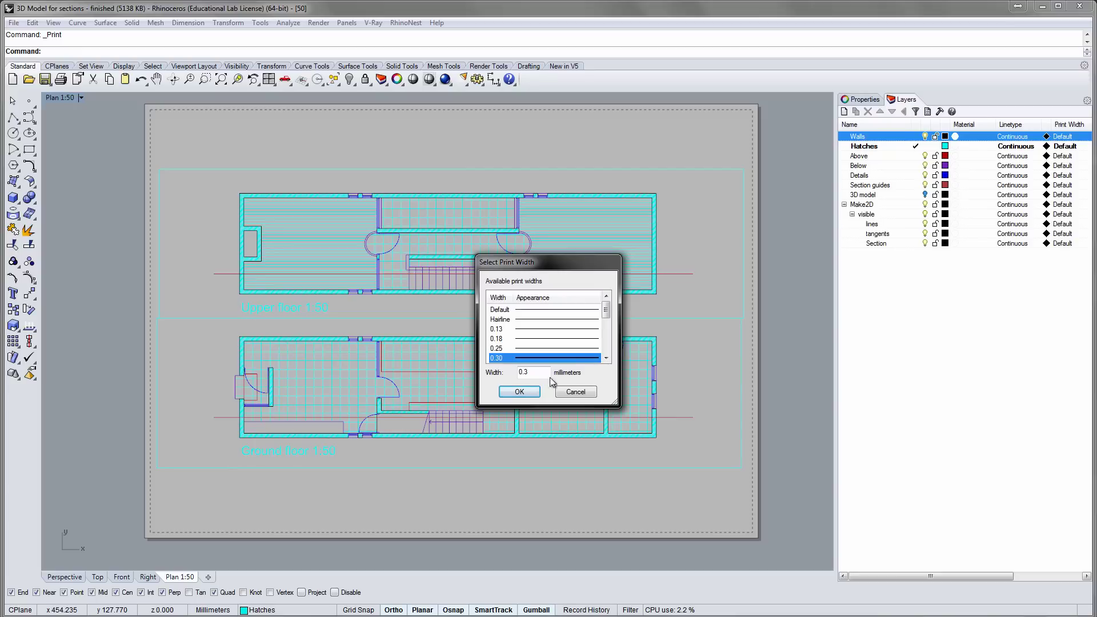
{"action": "left_click", "coordinate": [604, 358]}
{"action": "left_click", "coordinate": [521, 359]}
{"action": "left_click", "coordinate": [519, 391]}
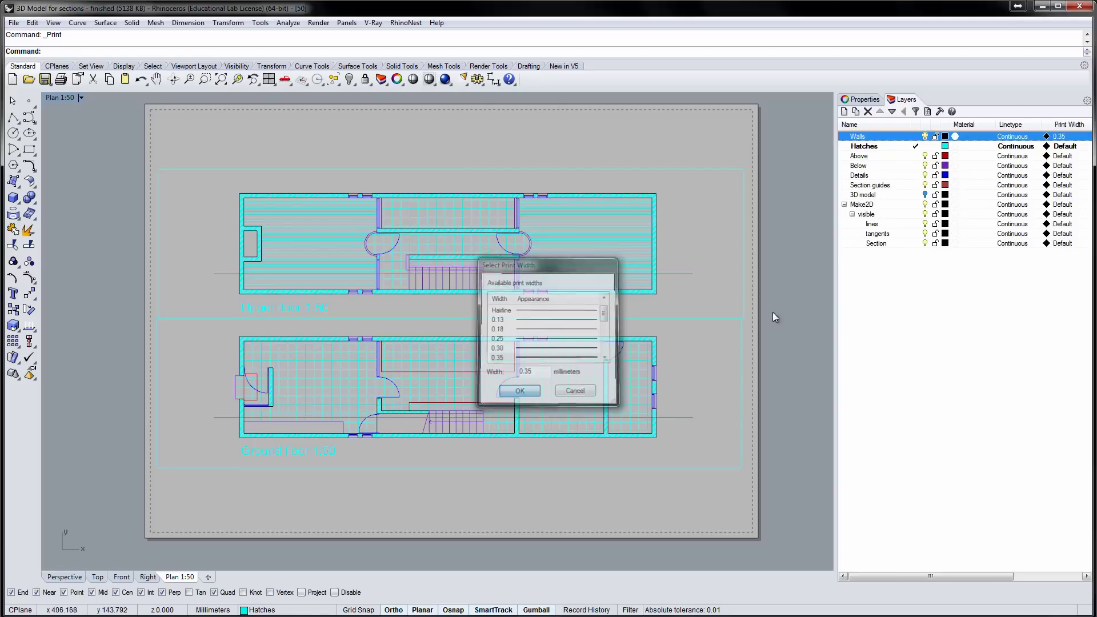
Set the Hatches layer's print width to 0.13 mm
{"action": "left_click", "coordinate": [1061, 147]}
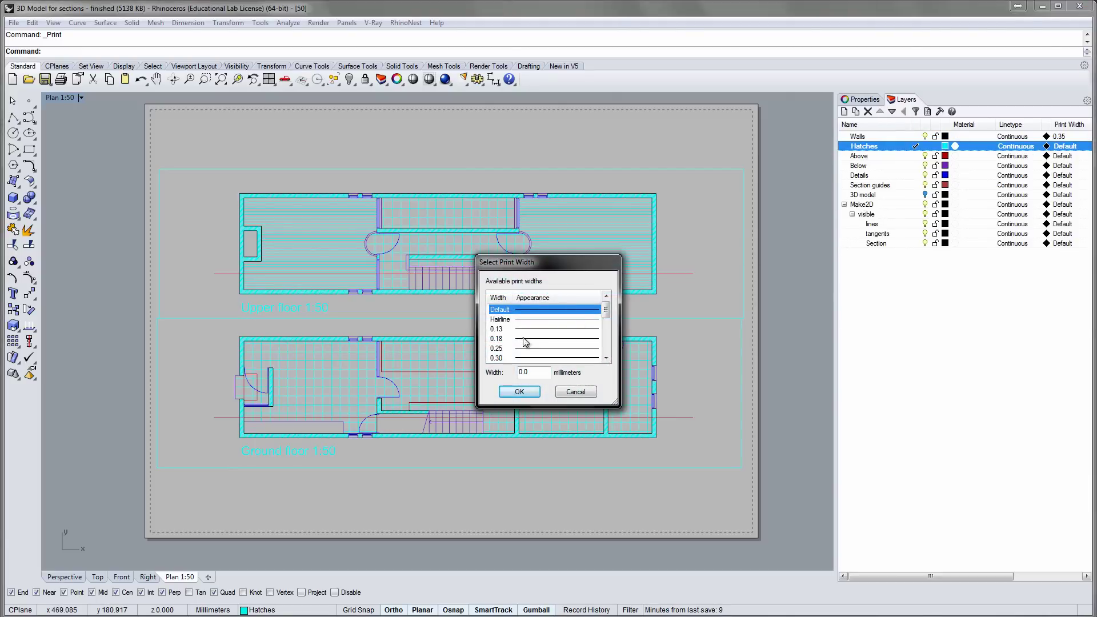
{"action": "left_click", "coordinate": [521, 330]}
{"action": "left_click", "coordinate": [519, 392]}
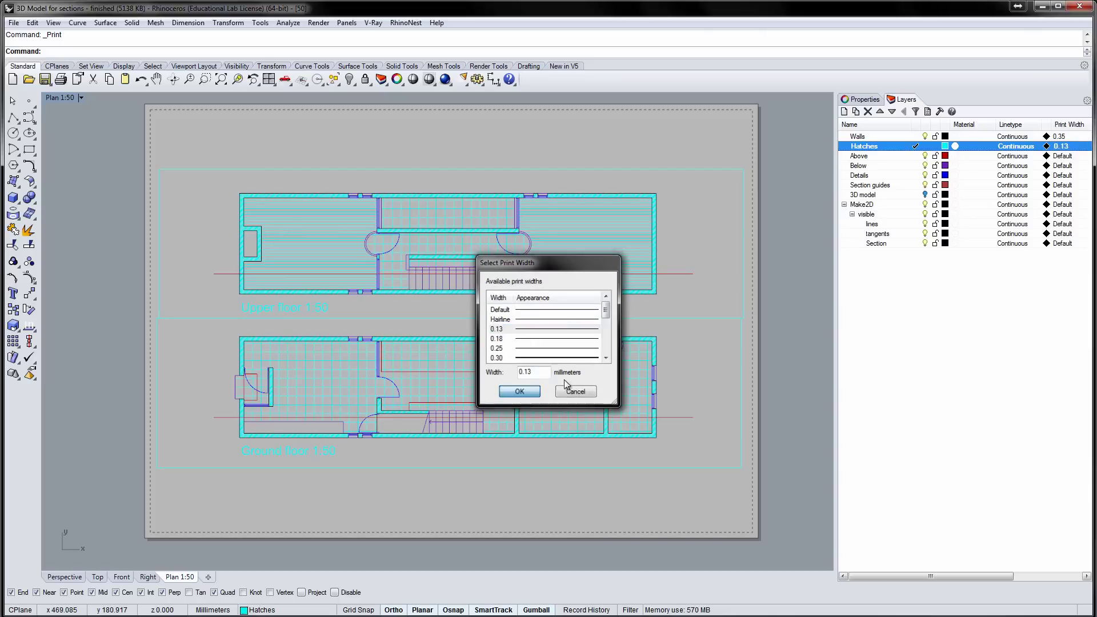
Set the Above layer's print width to Hairline and its linetype to Dash-space
{"action": "left_click", "coordinate": [1063, 156]}
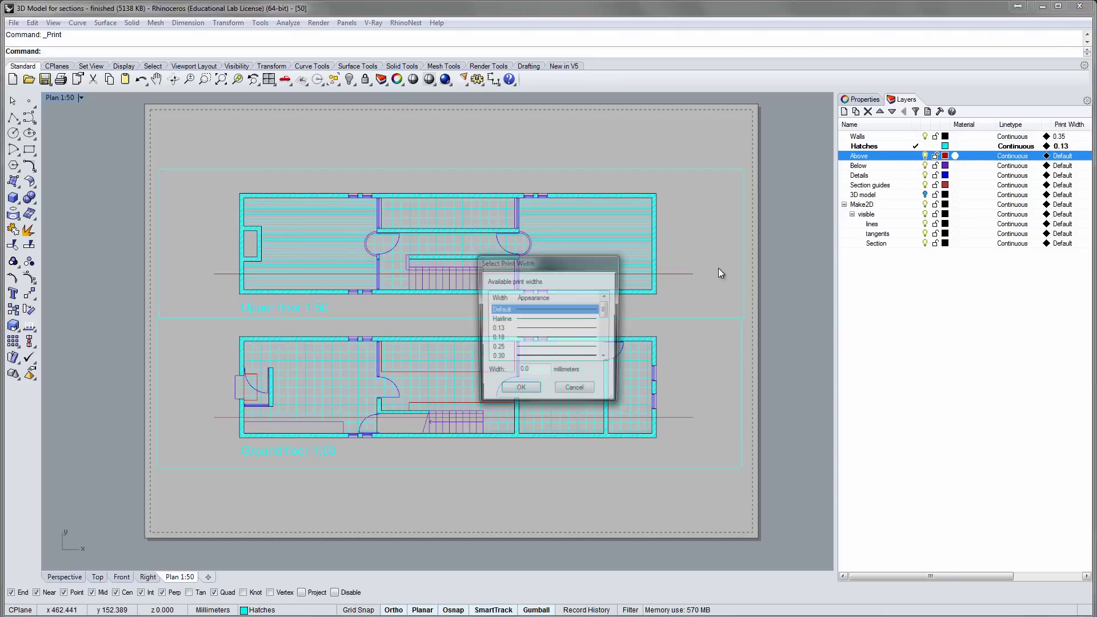
{"action": "left_click", "coordinate": [517, 320]}
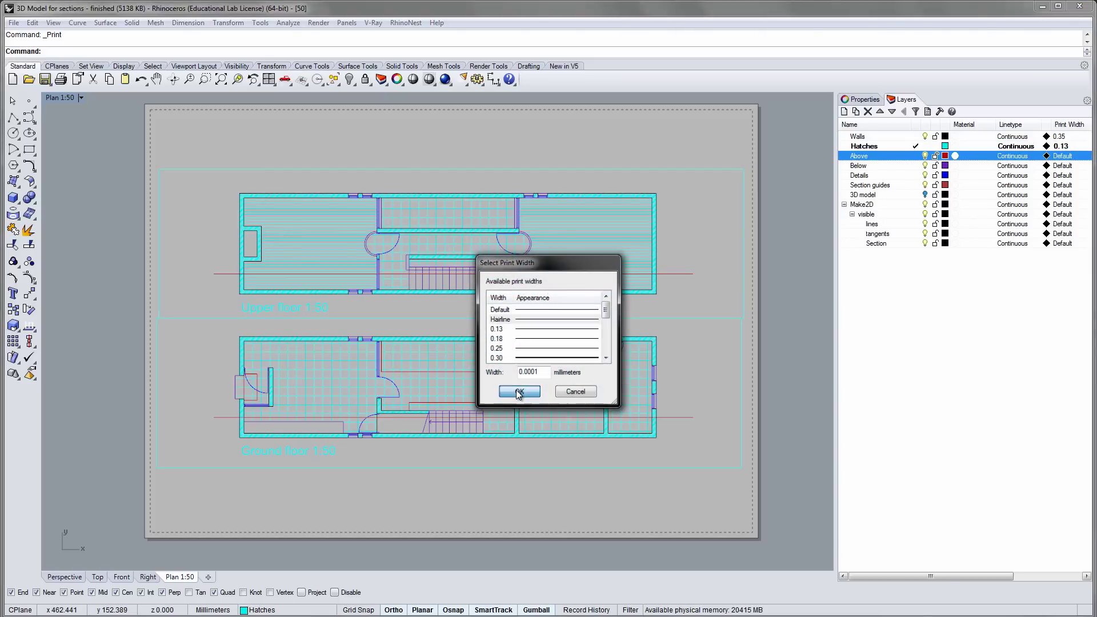
{"action": "left_click", "coordinate": [519, 392]}
{"action": "scroll", "coordinate": [473, 346], "scroll_direction": "up", "scroll_amount": 5}
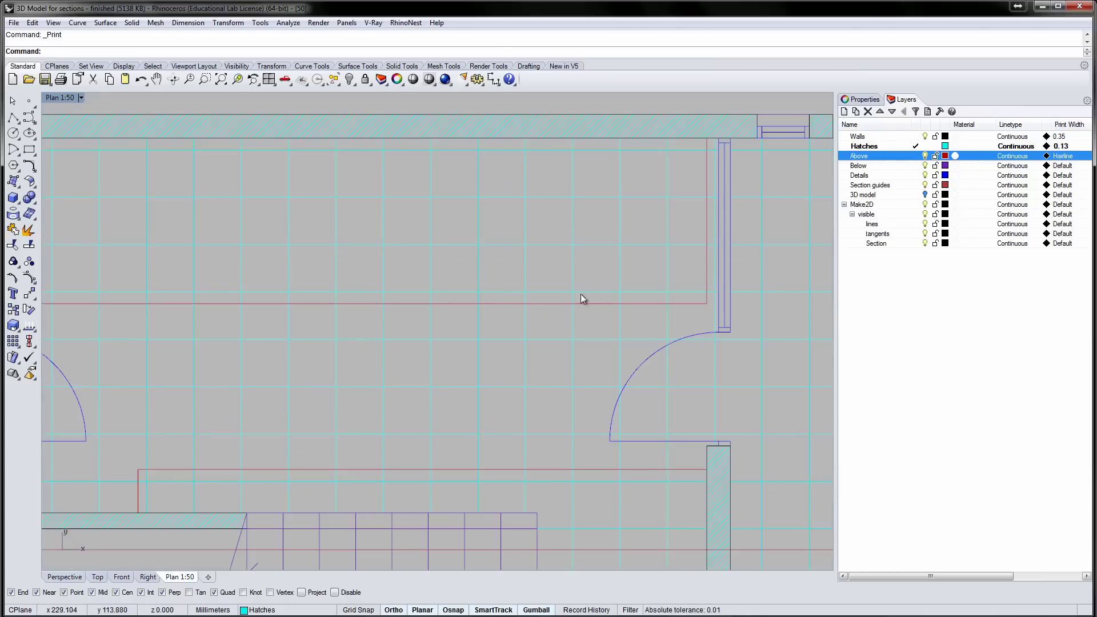
{"action": "left_click", "coordinate": [1009, 157]}
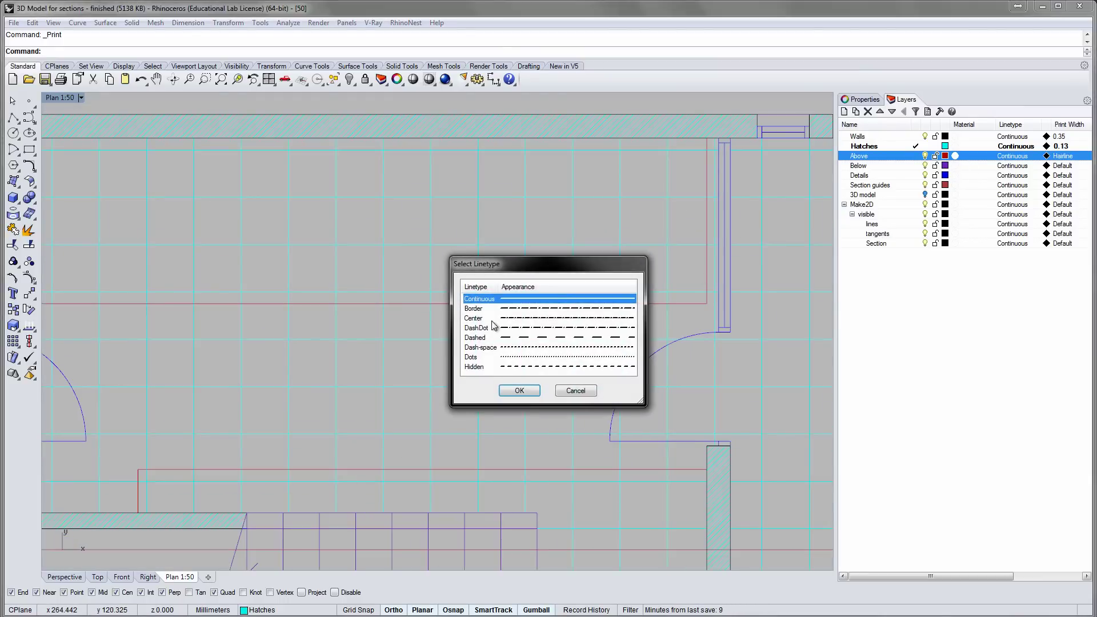
{"action": "left_click", "coordinate": [514, 348]}
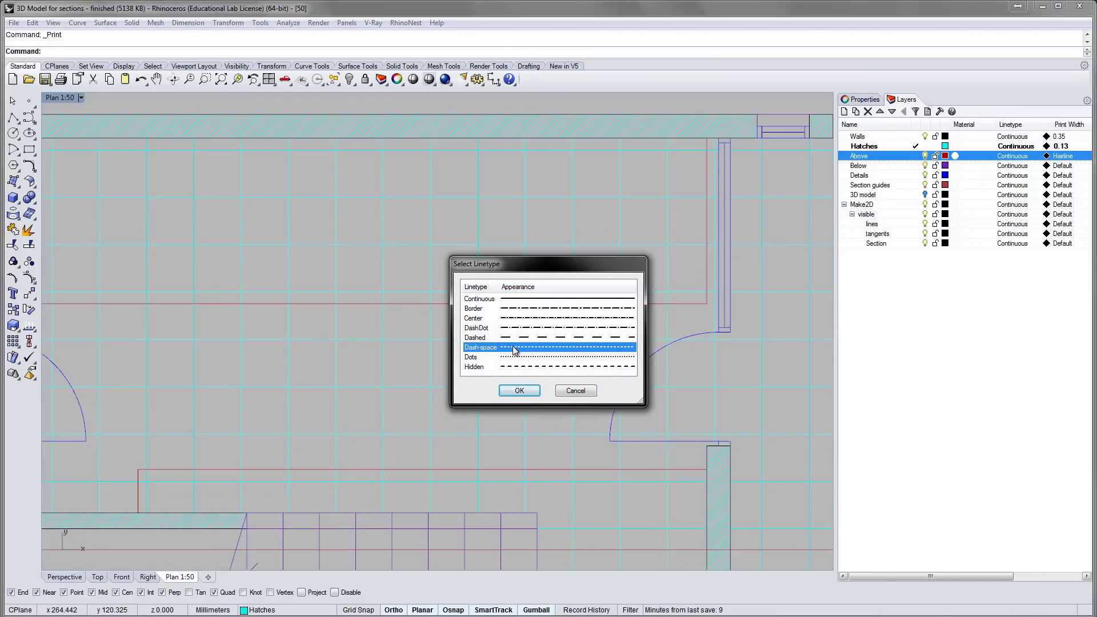
{"action": "left_click", "coordinate": [517, 391]}
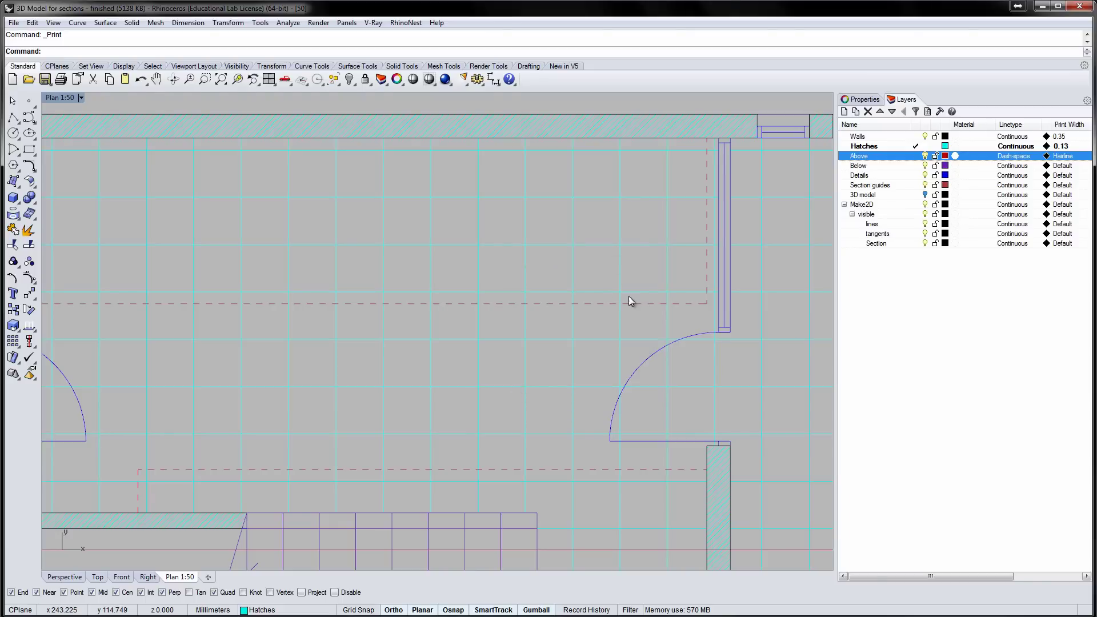
Open the print setup for the Plan 1:50 layout and choose Adobe PDF as the printer
{"action": "scroll", "coordinate": [571, 297], "scroll_direction": "down", "scroll_amount": 4}
{"action": "right_click_drag", "start_coordinate": [604, 294], "coordinate": [406, 356]}
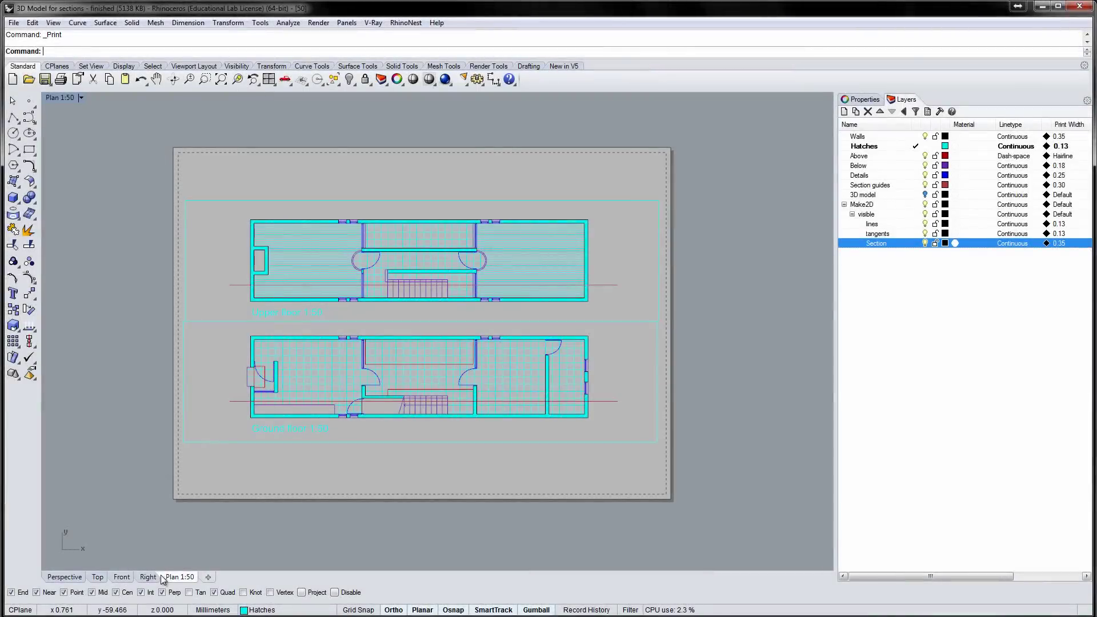
{"action": "right_click", "coordinate": [184, 579]}
{"action": "left_click", "coordinate": [203, 568]}
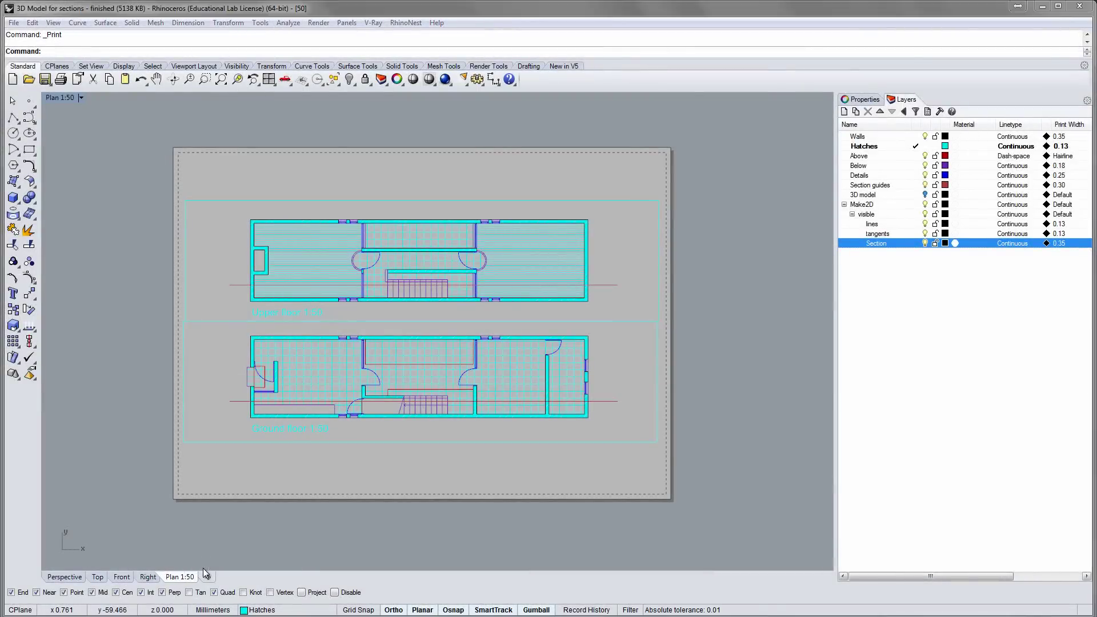
{"action": "left_click", "coordinate": [269, 126]}
{"action": "left_click", "coordinate": [248, 149]}
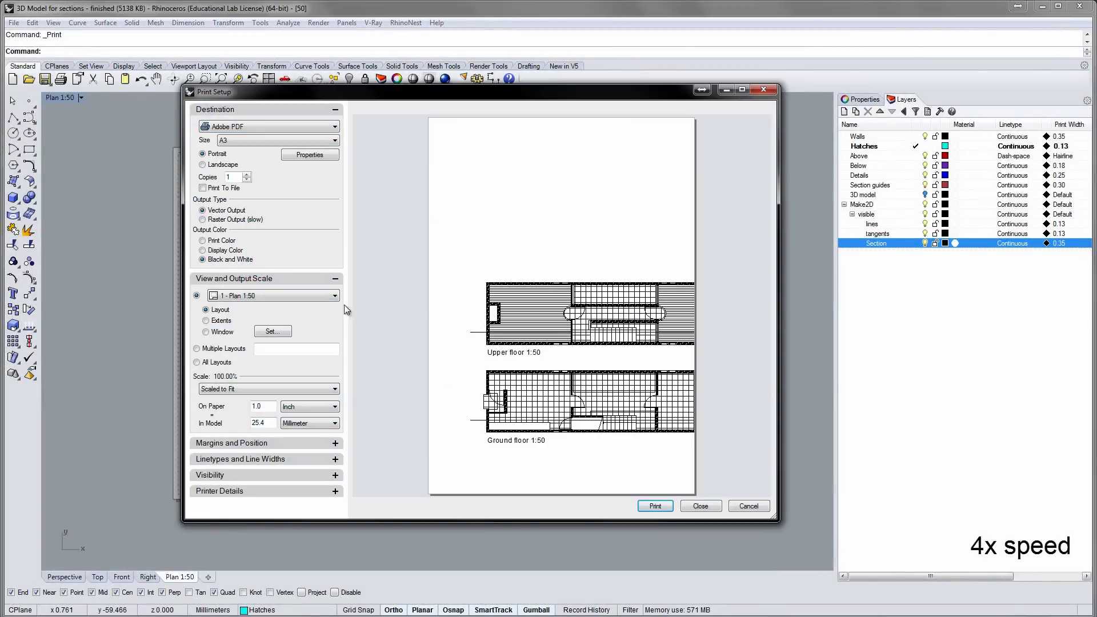
Print the layout and save the PDF on the Desktop as "Plan 1-50 line thickness"
{"action": "left_click", "coordinate": [655, 505]}
{"action": "left_click", "coordinate": [725, 360]}
{"action": "left_click", "coordinate": [482, 546]}
{"action": "type", "text": "line thickness"}
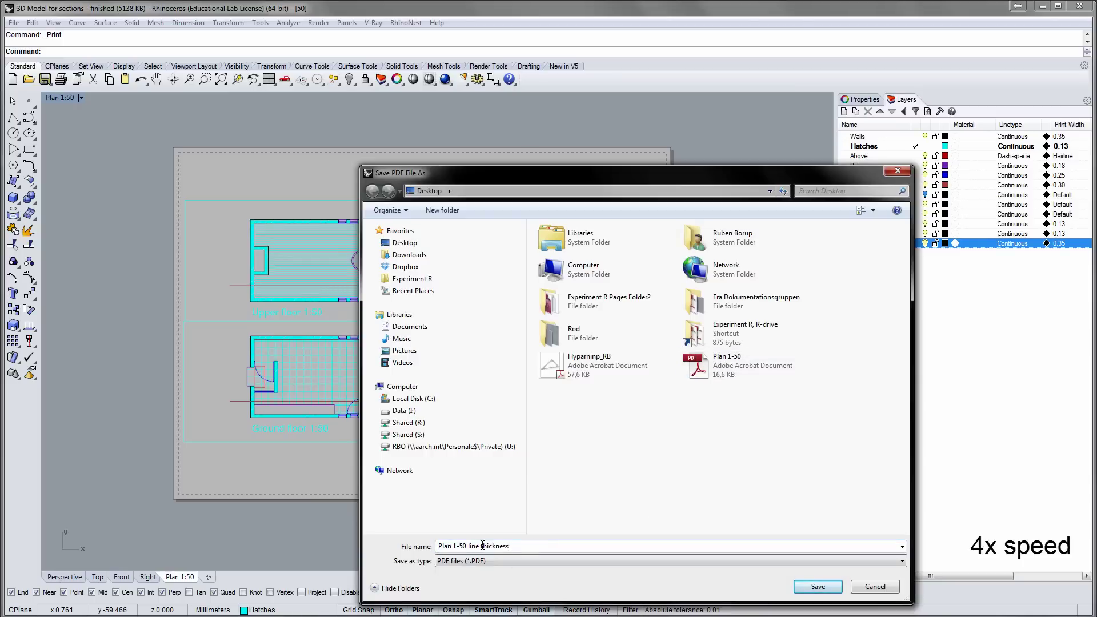
{"action": "key", "text": "Return"}
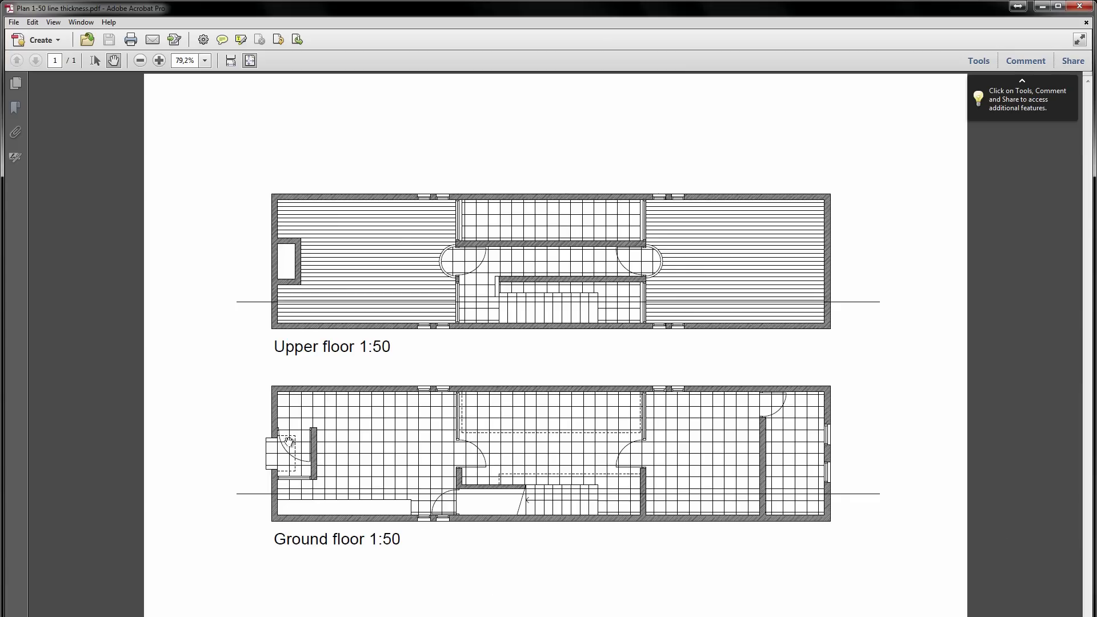
Examine the line widths around the upper floor's curved wall opening and stairs with Marquee Zoom in the PDF
{"action": "right_click", "coordinate": [440, 261]}
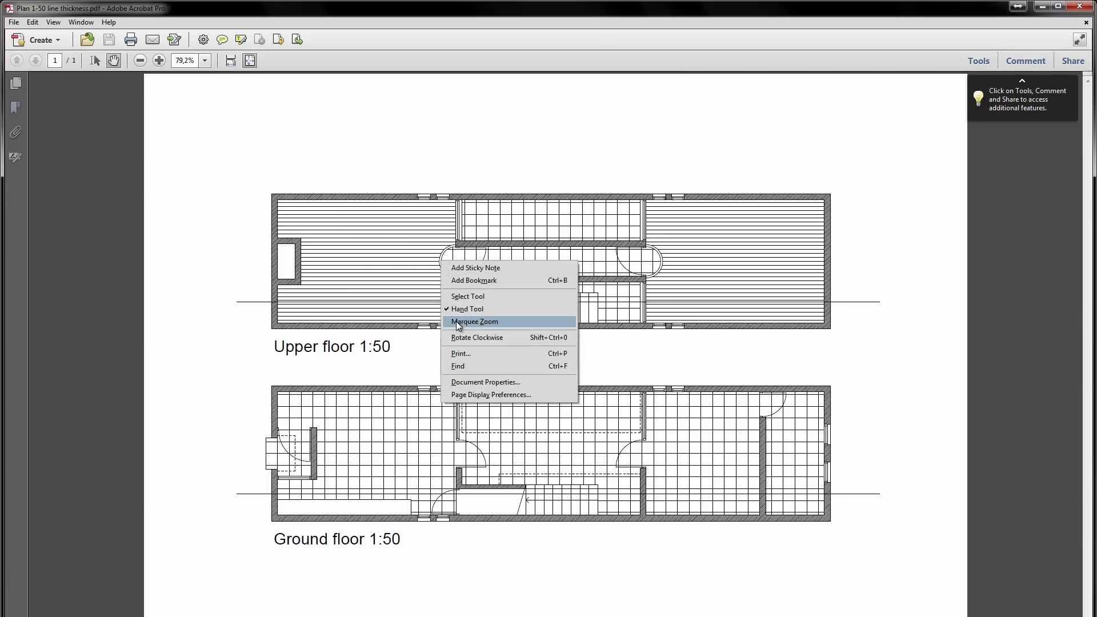
{"action": "left_click", "coordinate": [474, 322]}
{"action": "left_click_drag", "start_coordinate": [420, 223], "coordinate": [534, 307]}
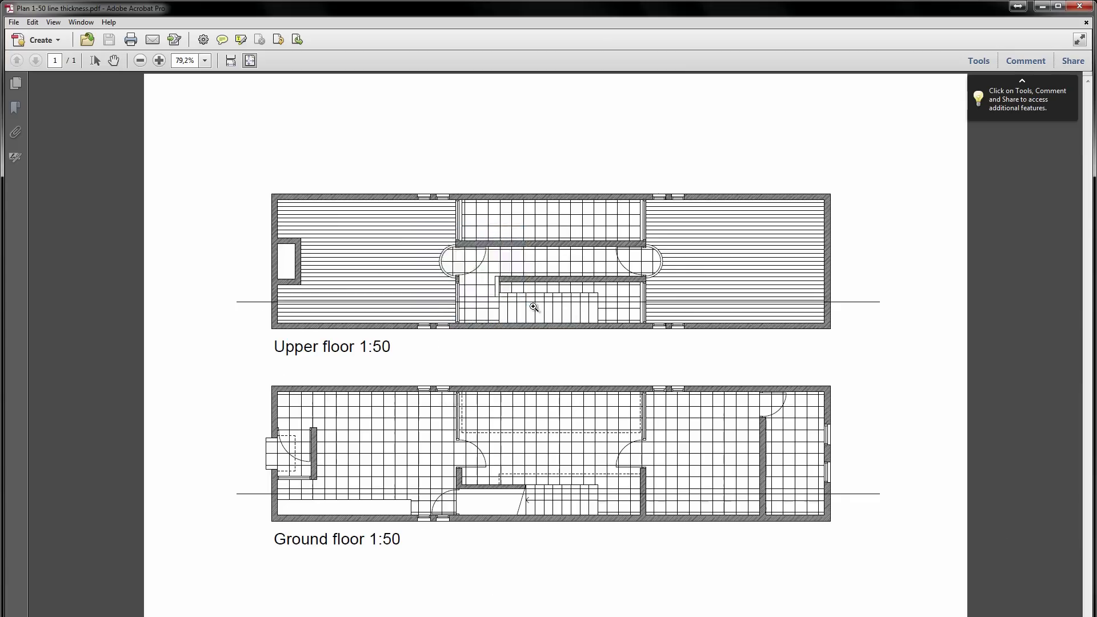